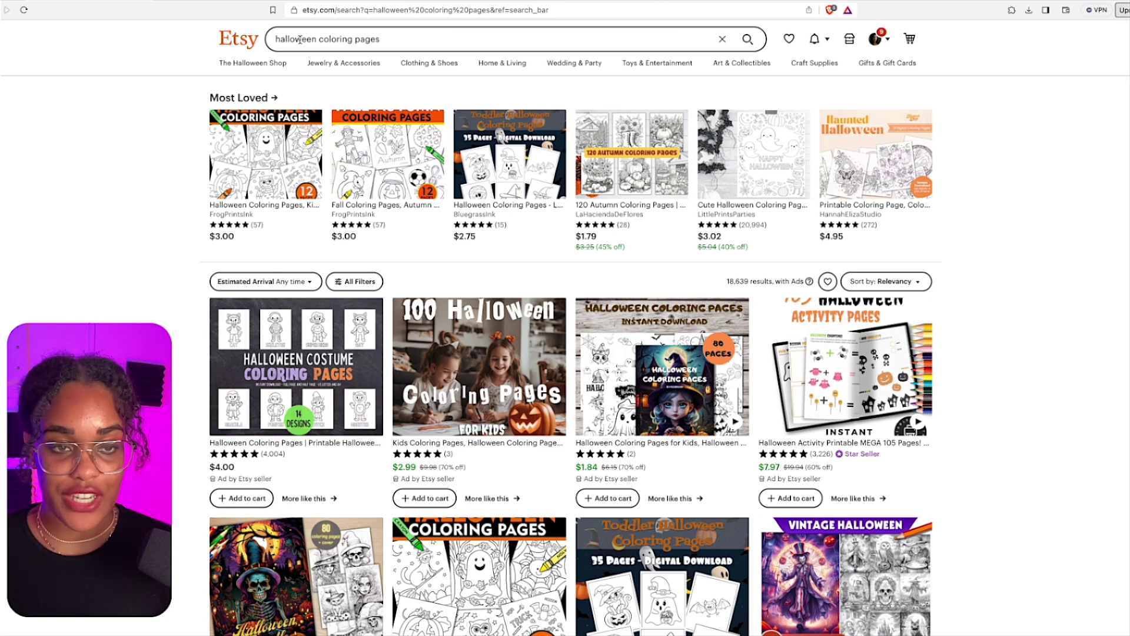
Step: Check how many results the Etsy search for halloween coloring pages returns
scroll(741, 281, up, 10)
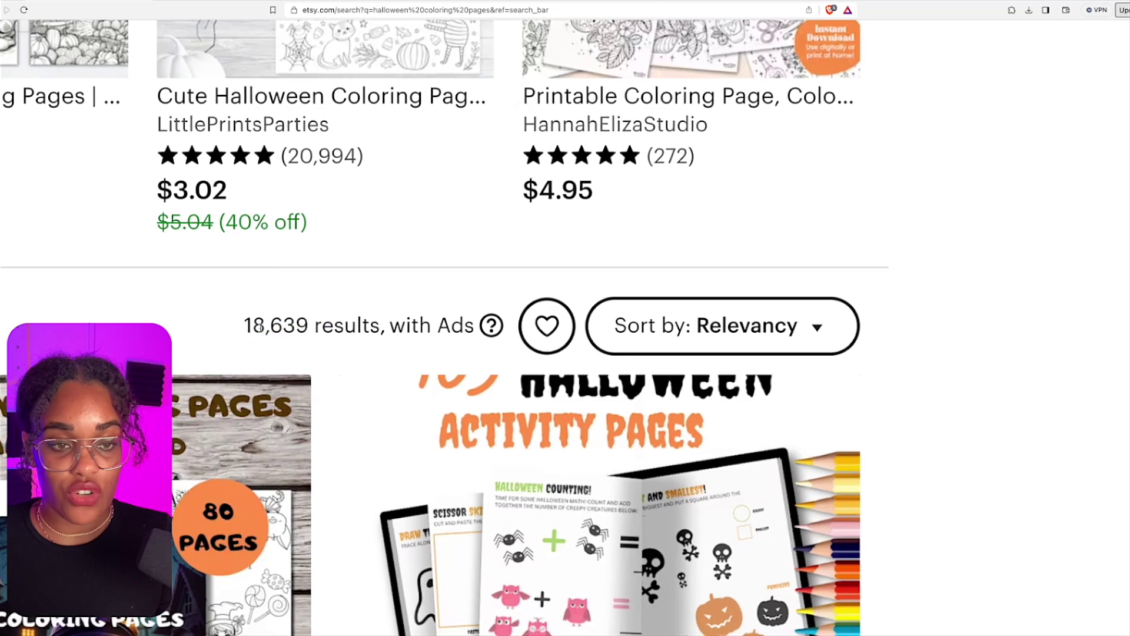
drag(236, 326, 361, 328)
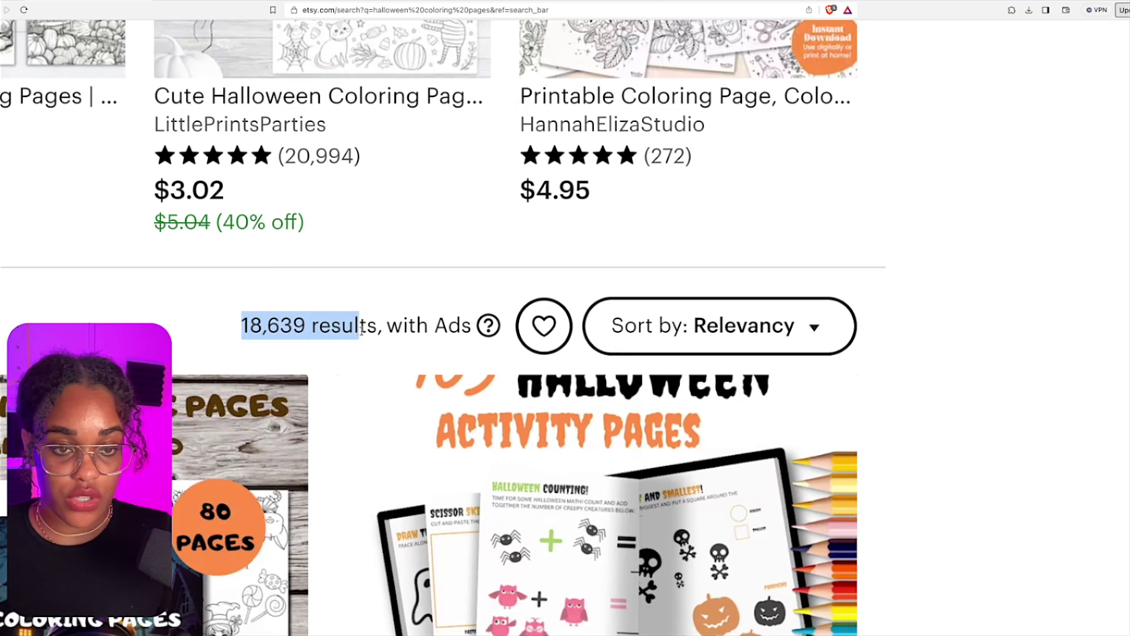
click(361, 329)
scroll(361, 328, down, 10)
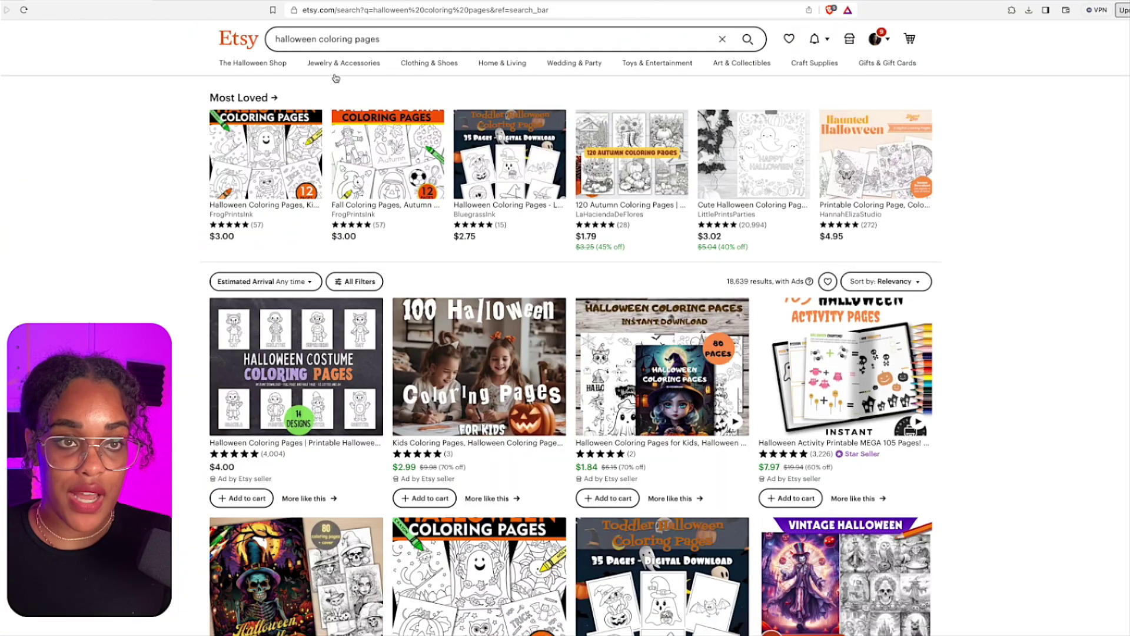
Step: Search Etsy for "wall art" and check the number of results for comparison
triple_click(331, 39)
text(wall art)
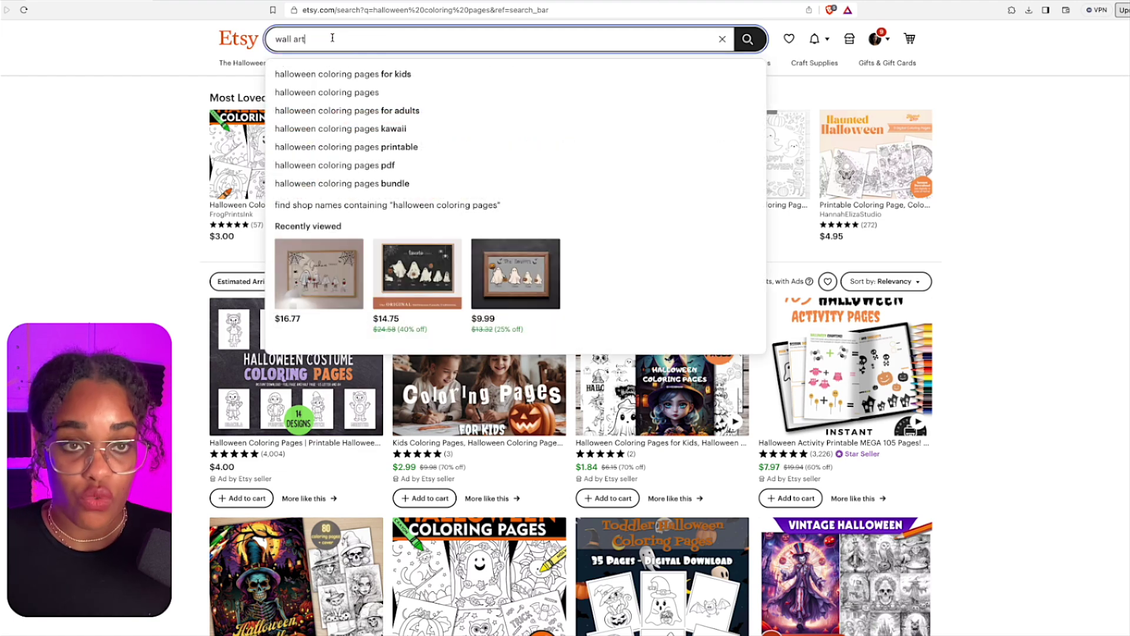
key(Return)
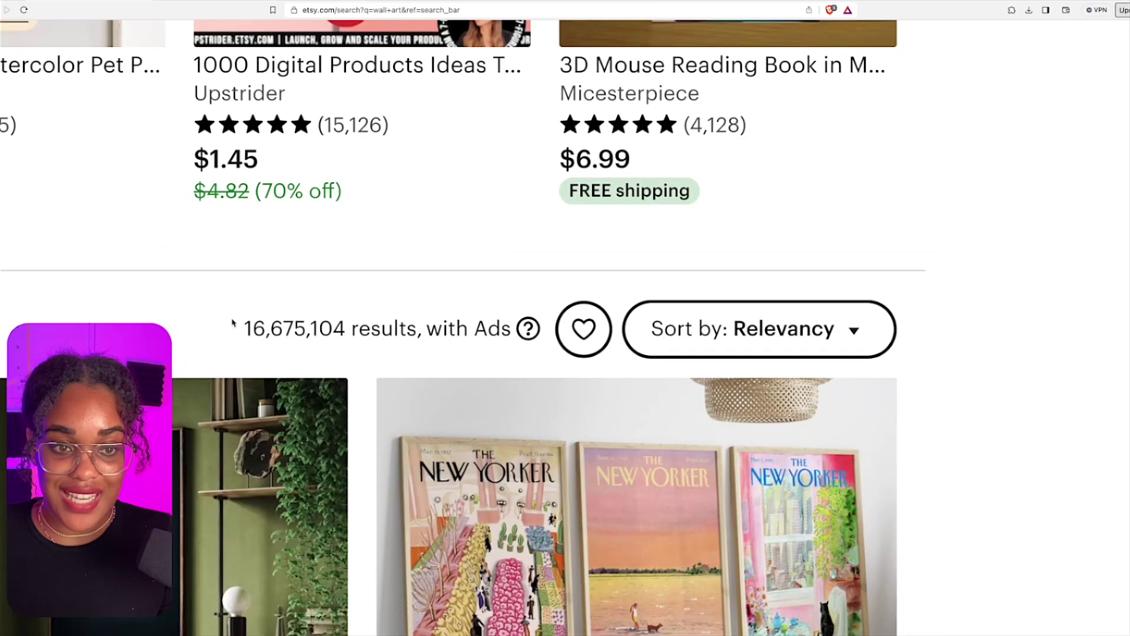
drag(233, 323, 370, 331)
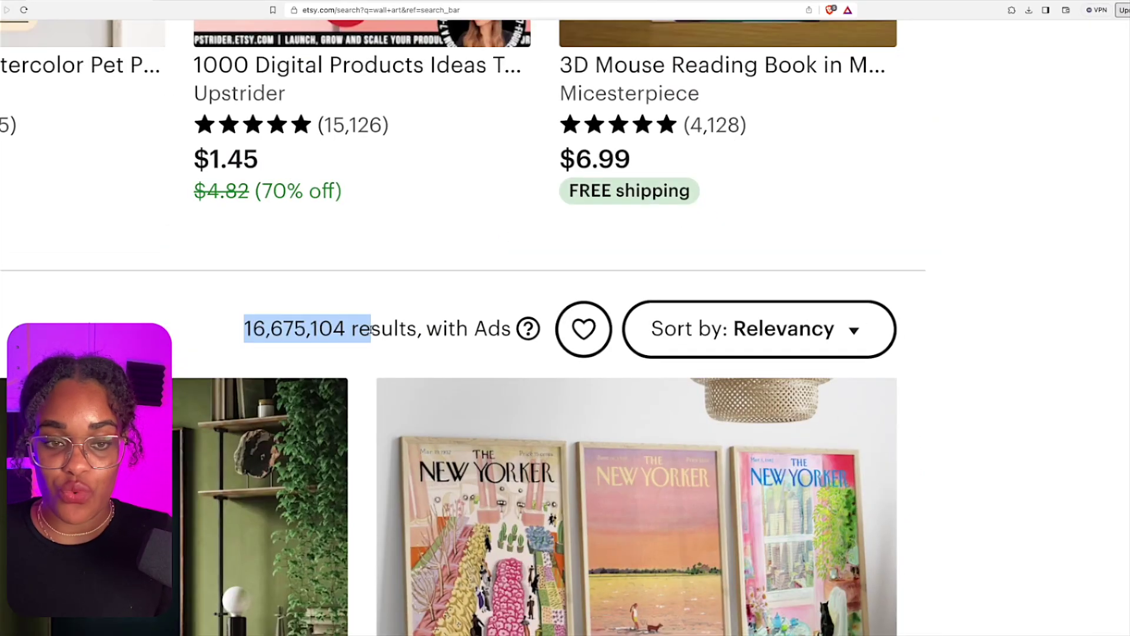
click(368, 330)
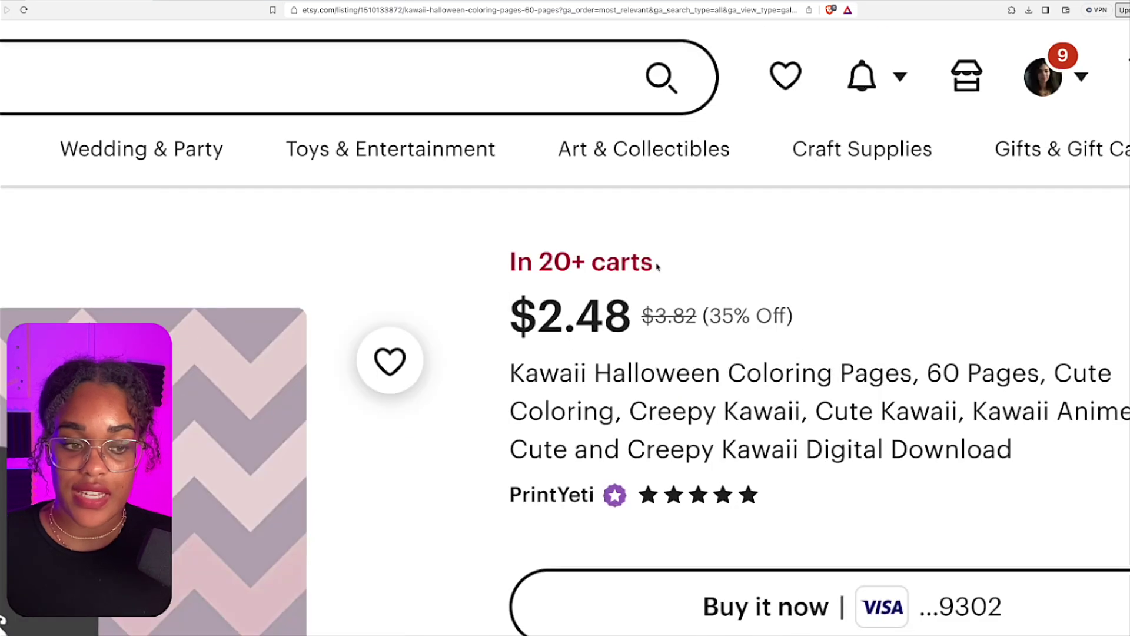
Step: Examine the Kawaii Halloween Coloring Pages listing's cart demand, title and the preview image with the pumpkin and spider pages
drag(510, 264, 663, 269)
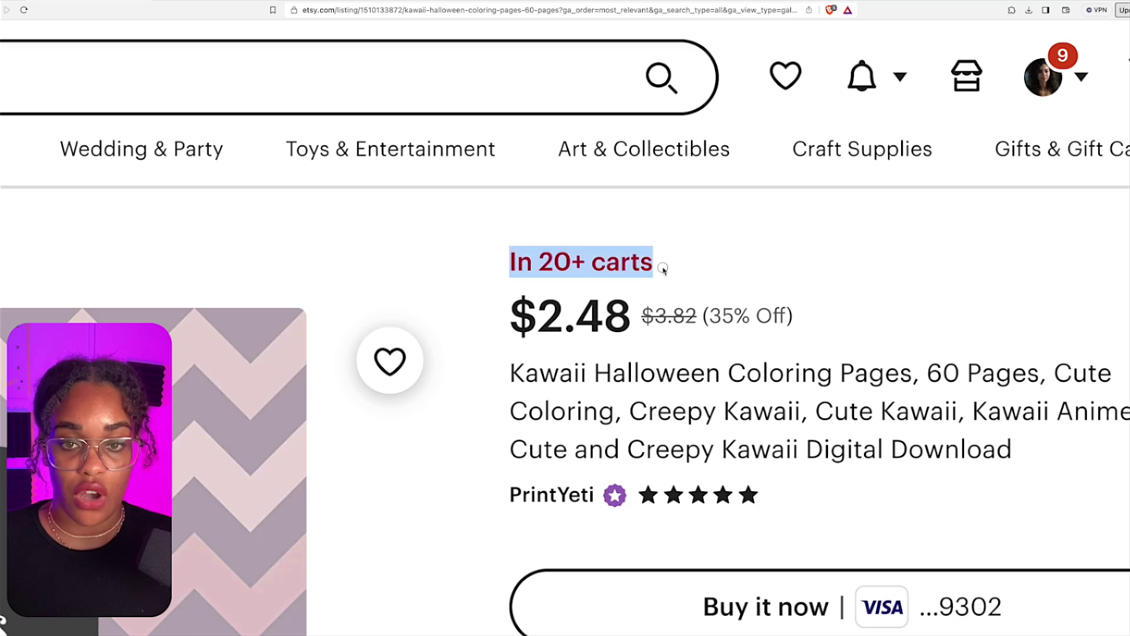
drag(525, 373, 942, 373)
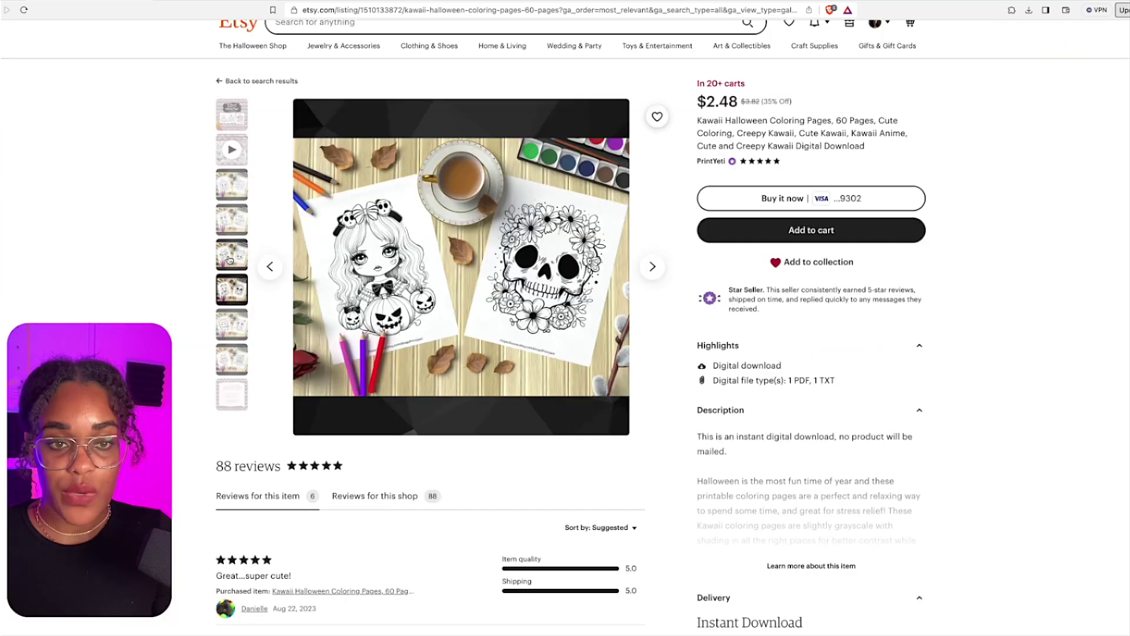
click(230, 256)
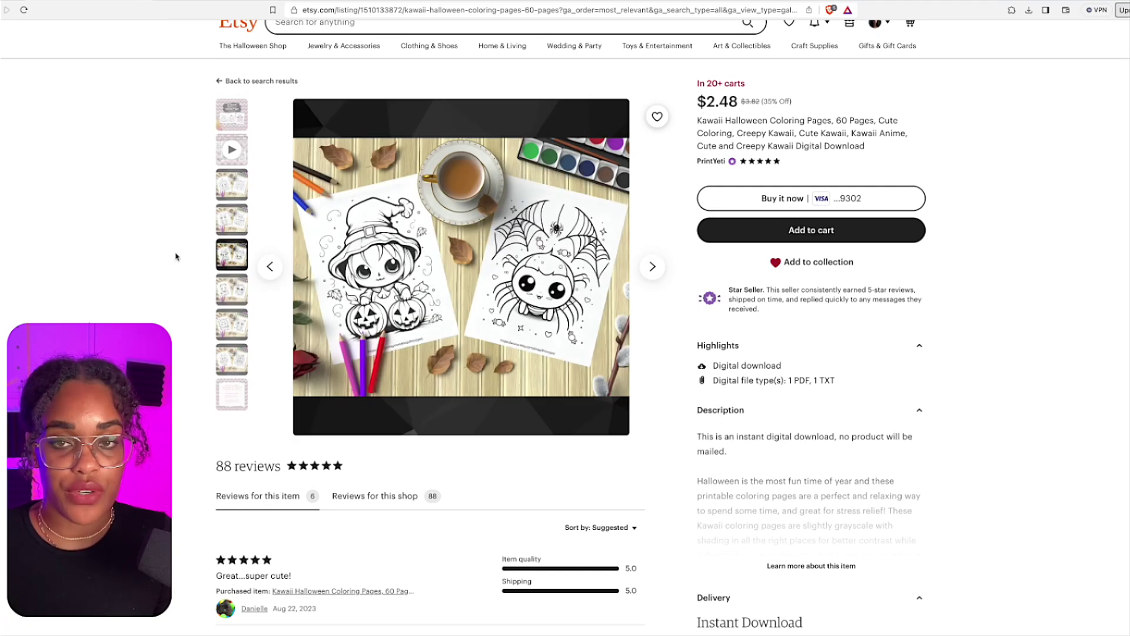
scroll(193, 51, up, 1)
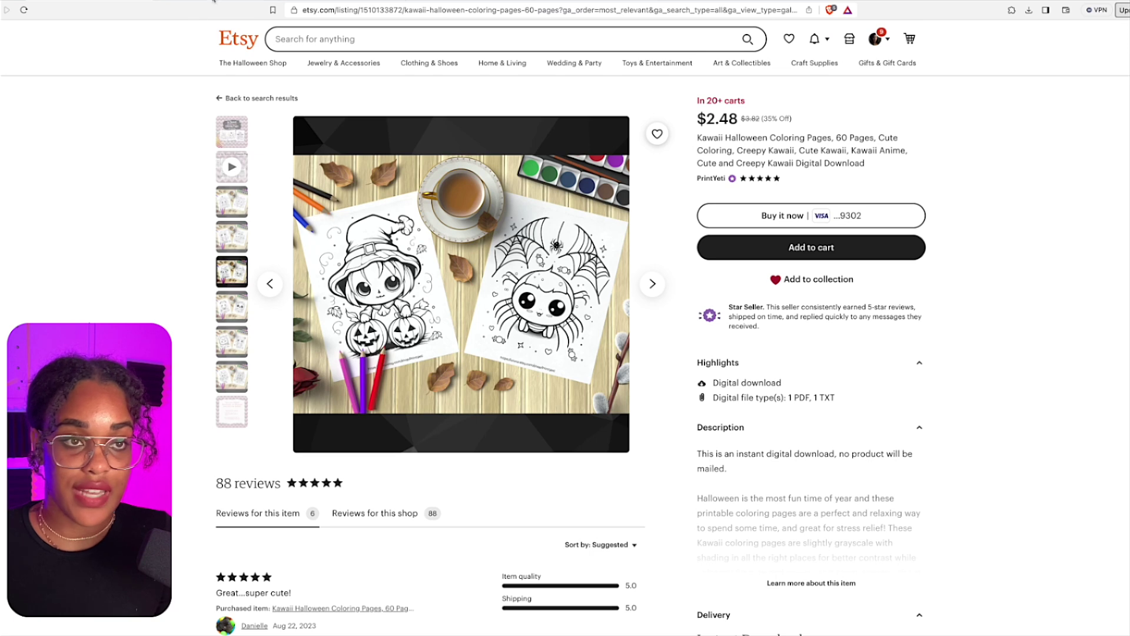
Step: Examine the Printable Halloween Colouring Pages listing's cart demand, product details and customer reviews
click(214, 1)
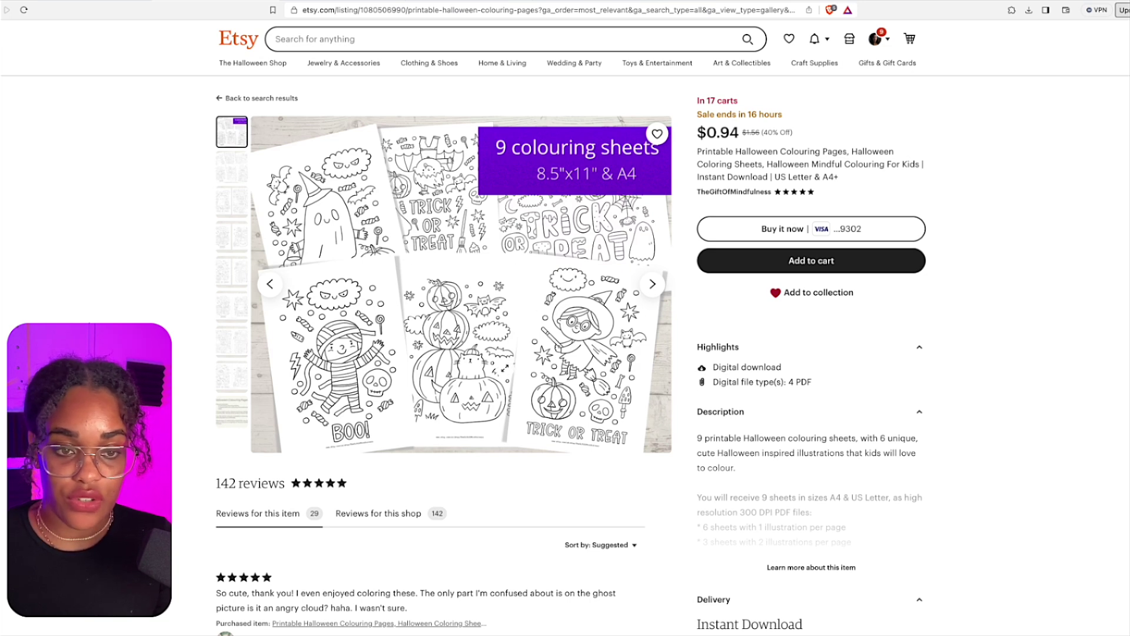
double_click(734, 101)
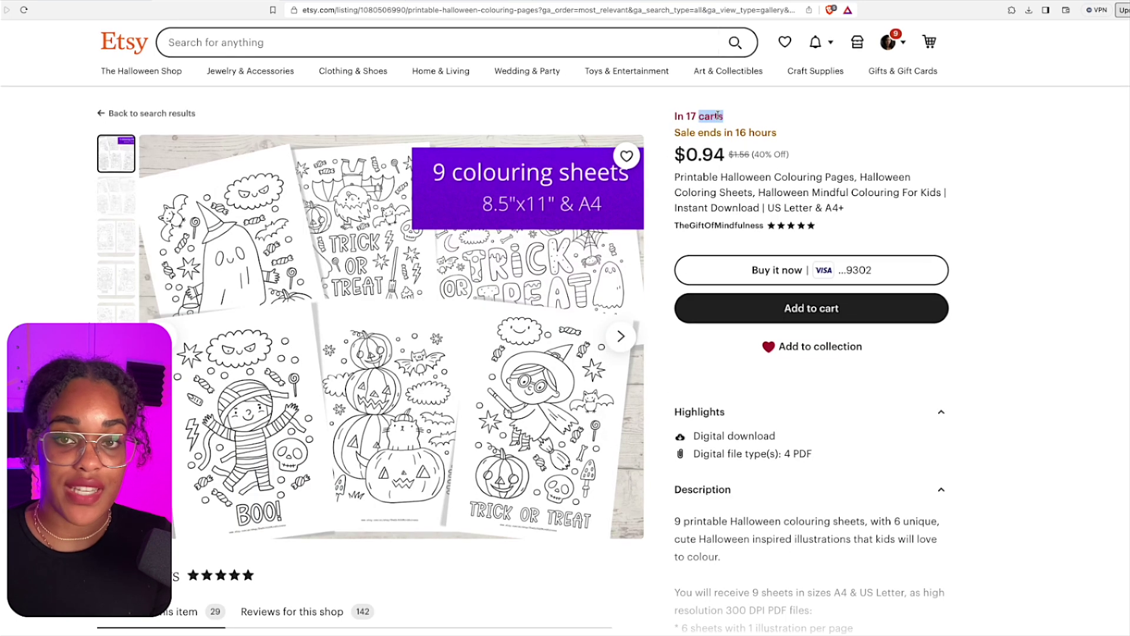
click(719, 114)
scroll(721, 112, down, 1)
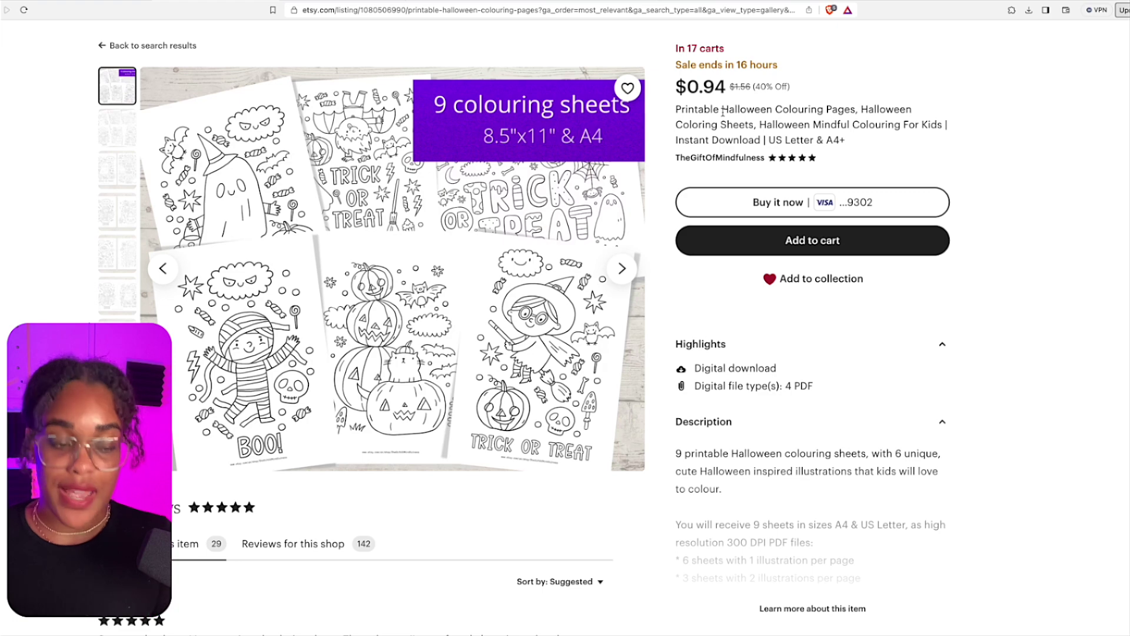
scroll(725, 115, down, 5)
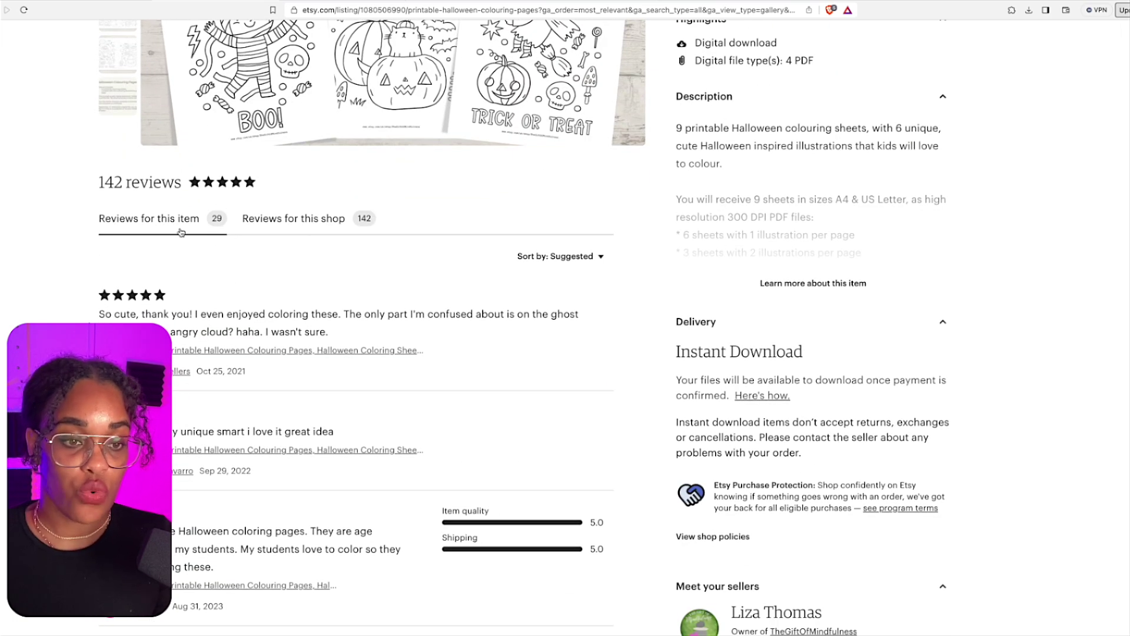
scroll(223, 246, down, 5)
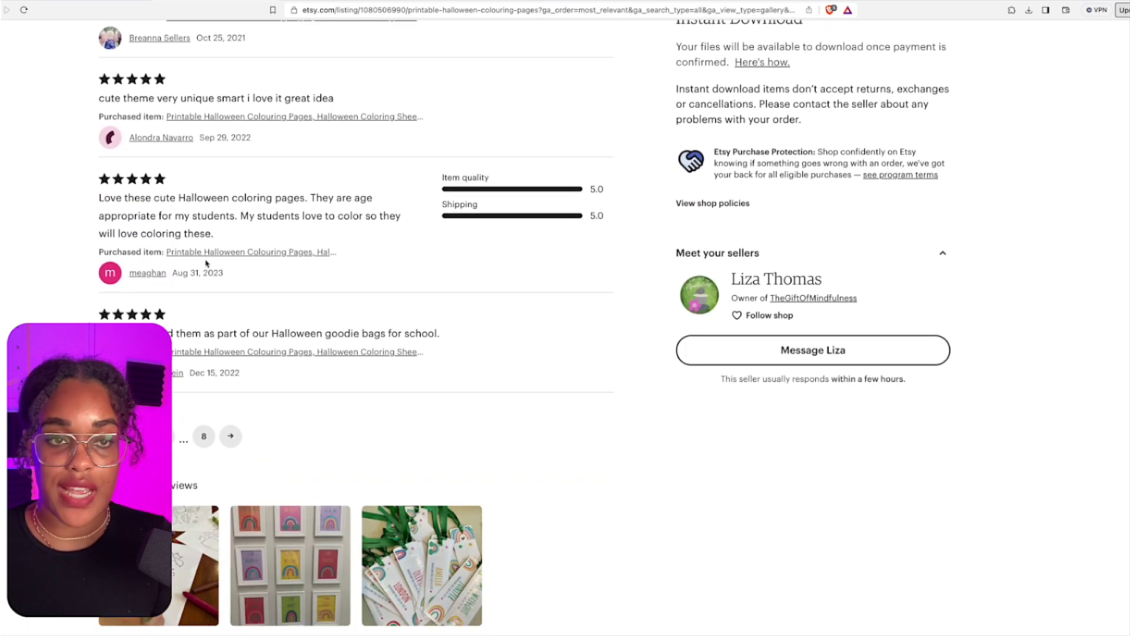
key(super+minus)
key(Home)
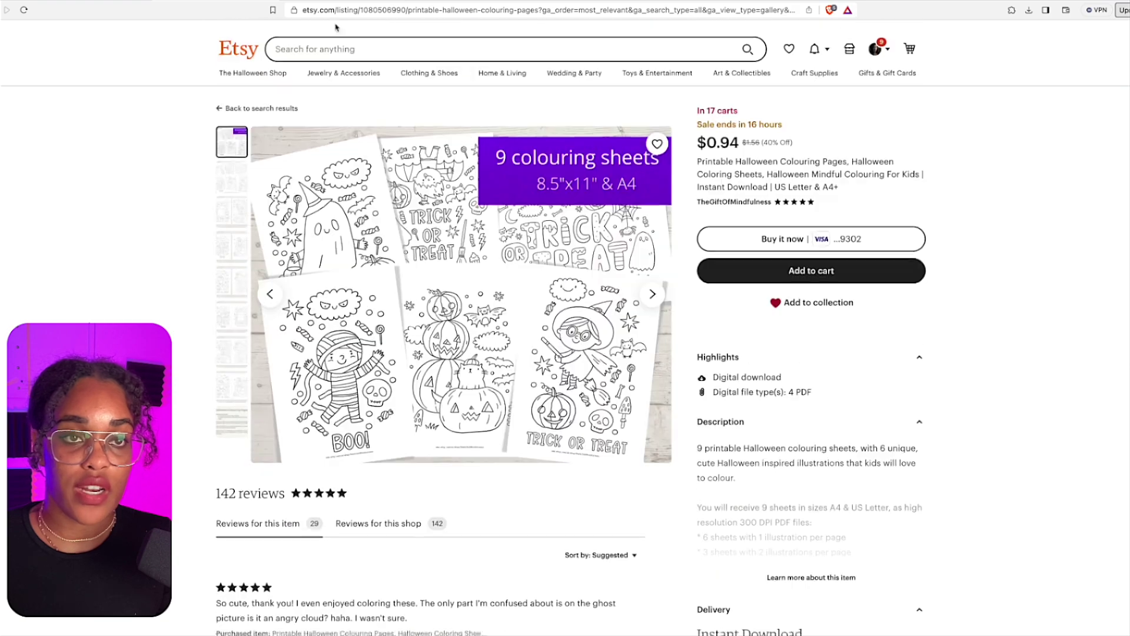
Step: Compare the cart demand of the toddler Halloween coloring pages and the Magical Christmas adult coloring book listings
key(ctrl+Tab)
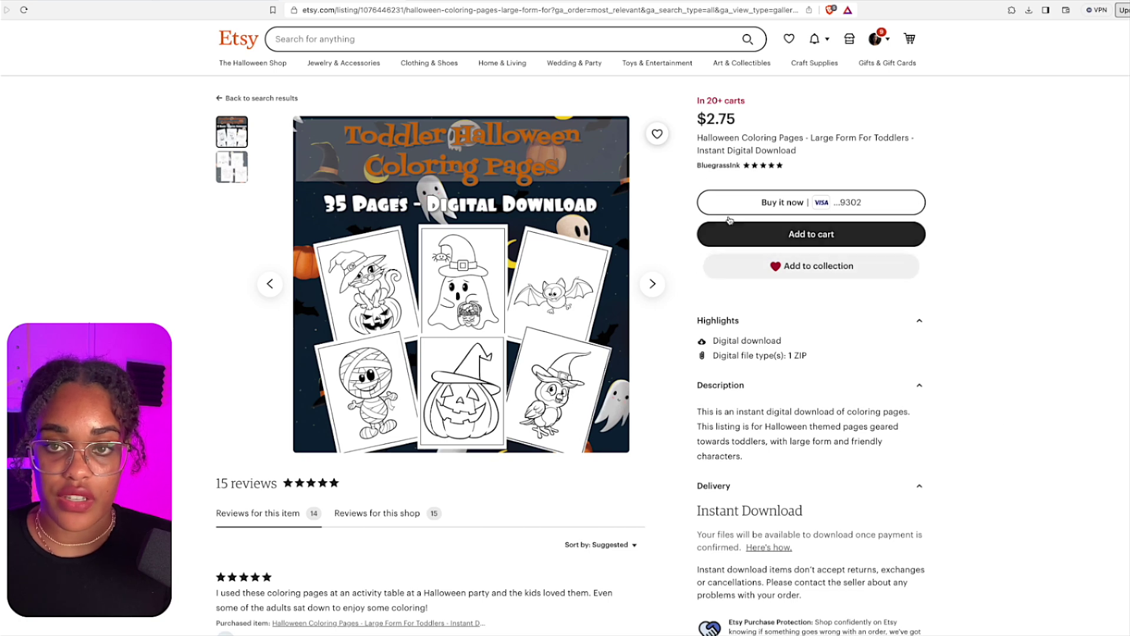
drag(699, 112, 734, 101)
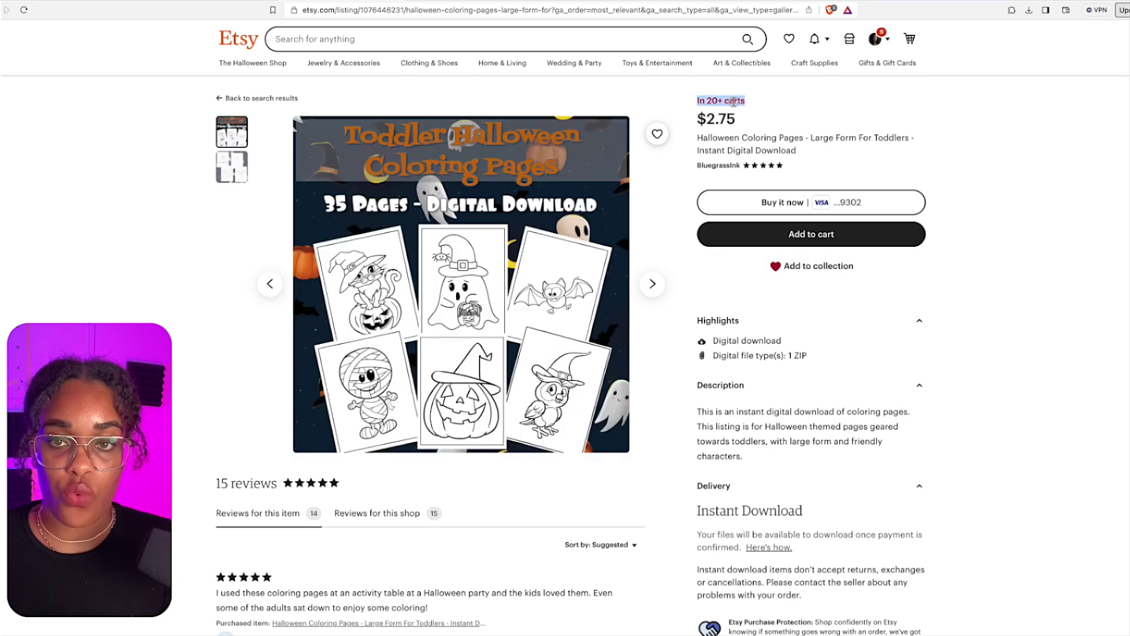
click(733, 101)
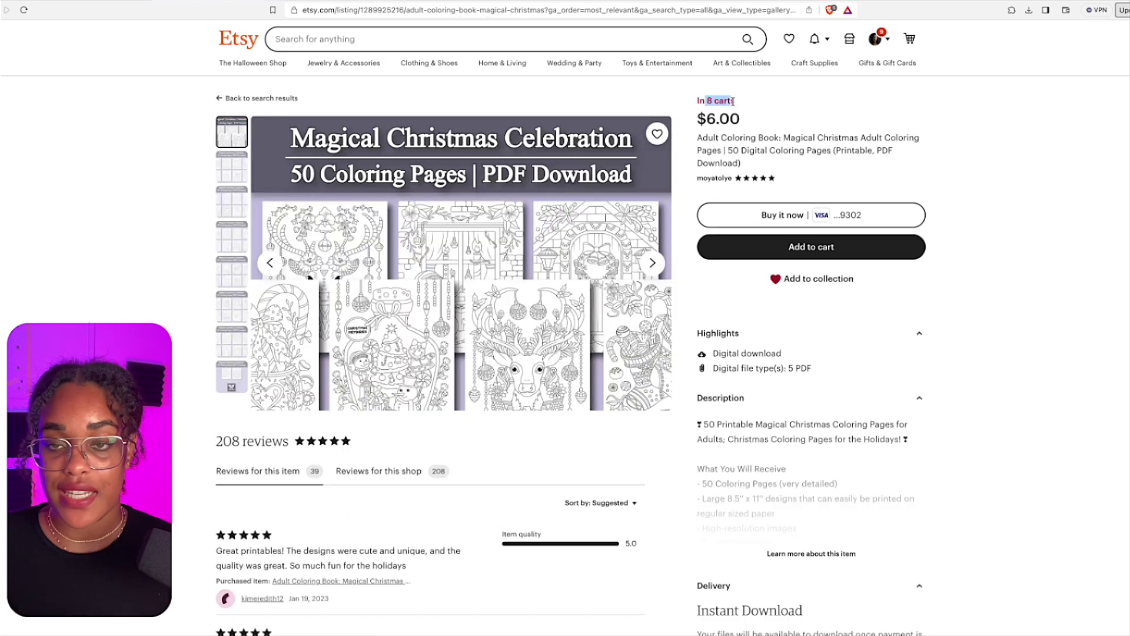
click(733, 101)
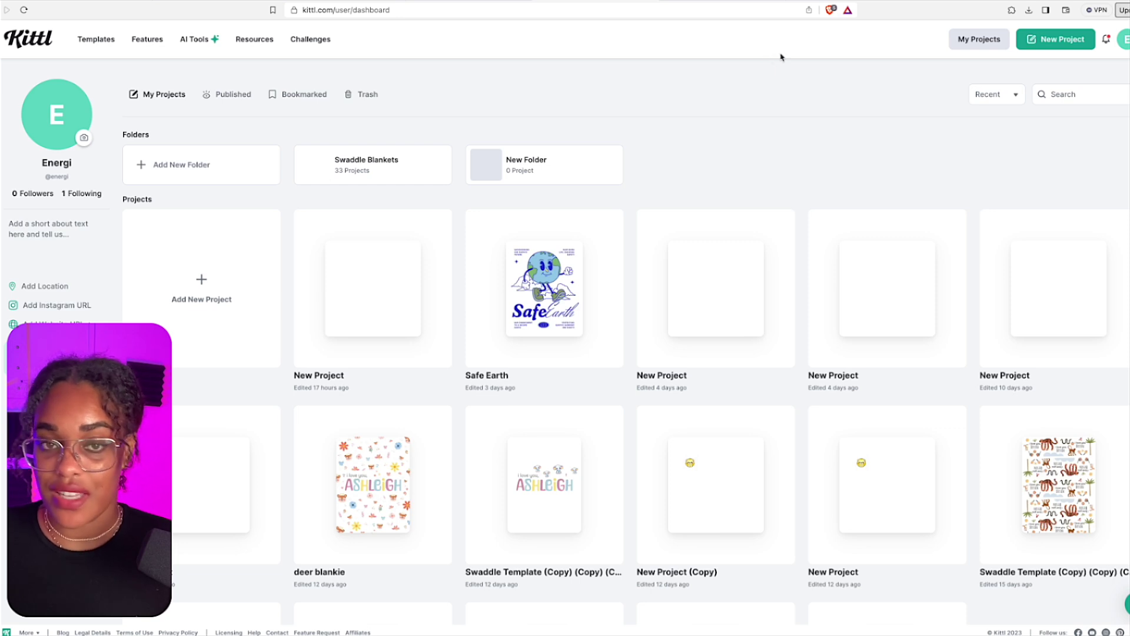
Step: Switch to Kittl, start a new project and look through the standard artboard presets
scroll(780, 57, up, 5)
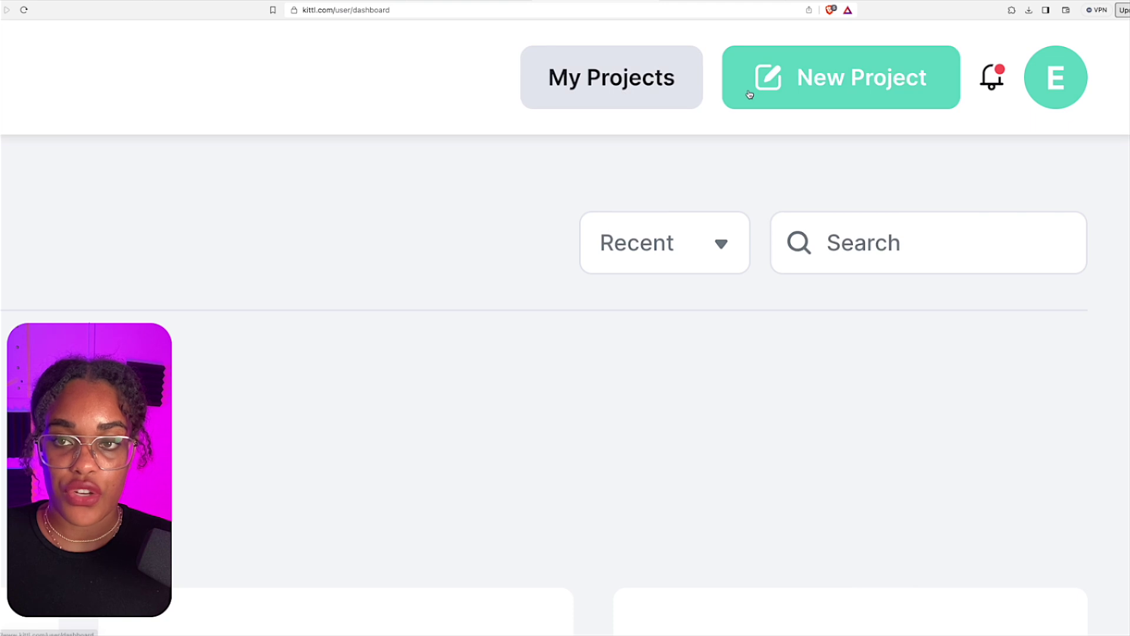
click(749, 94)
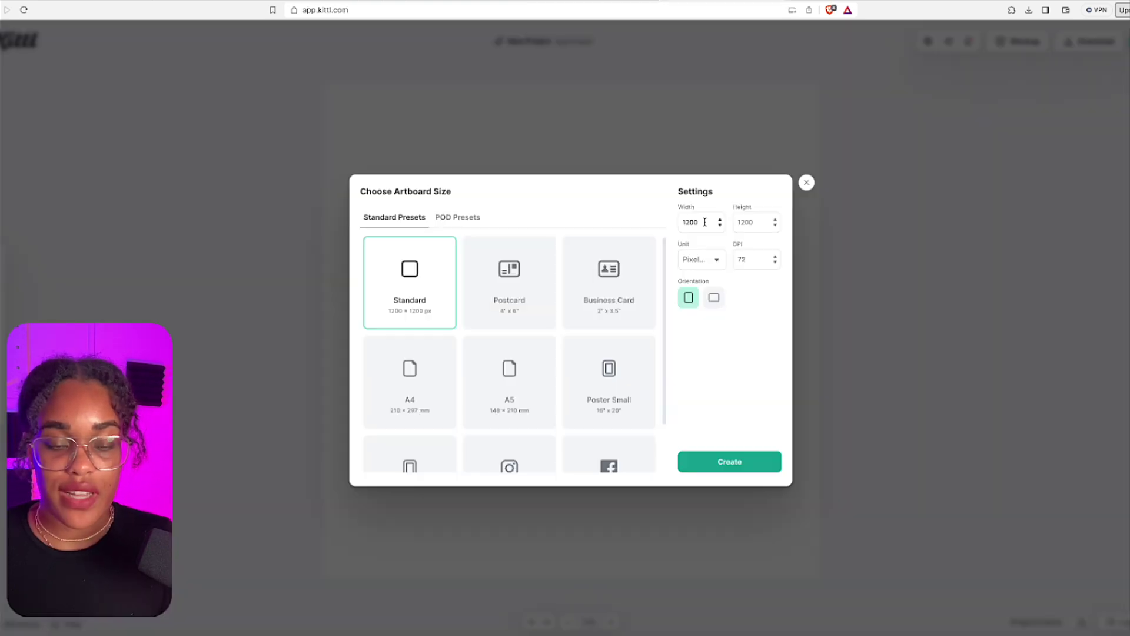
scroll(543, 313, down, 2)
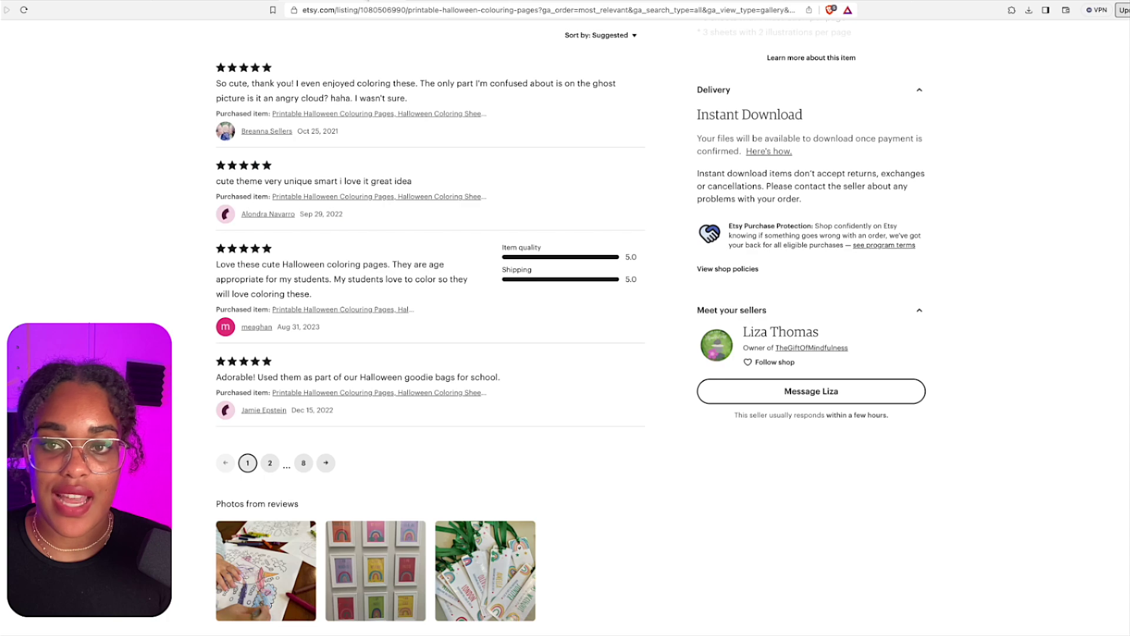
Step: Check the page formats in the Etsy colouring-pages listing title and create a Kittl artboard 8.43 by 11 inches at 300 DPI
scroll(606, 169, up, 8)
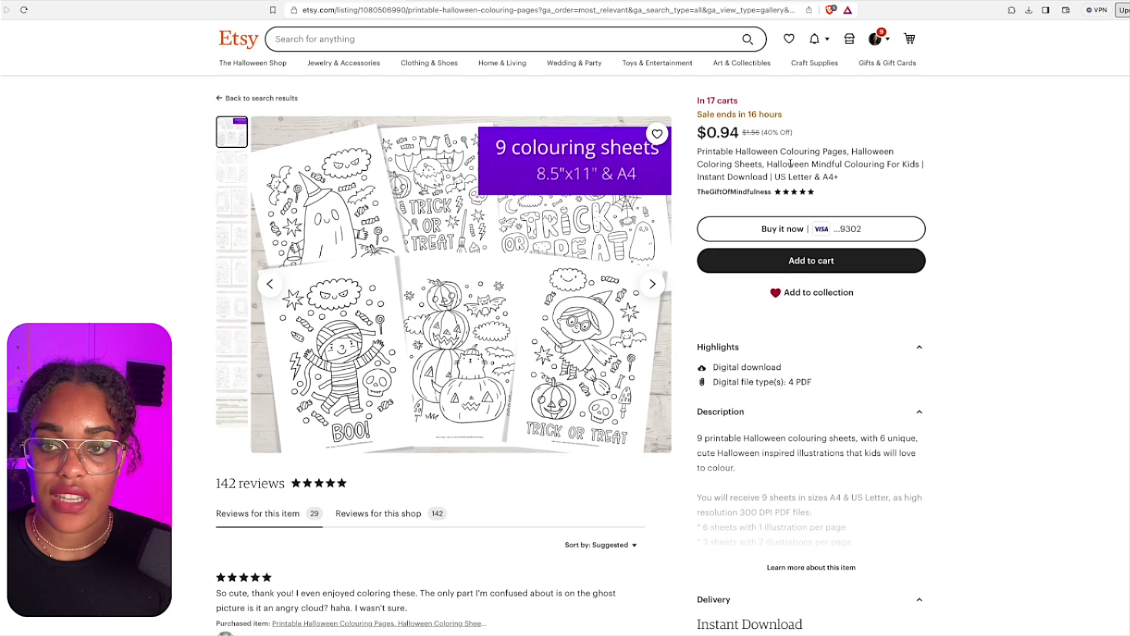
drag(800, 176, 865, 181)
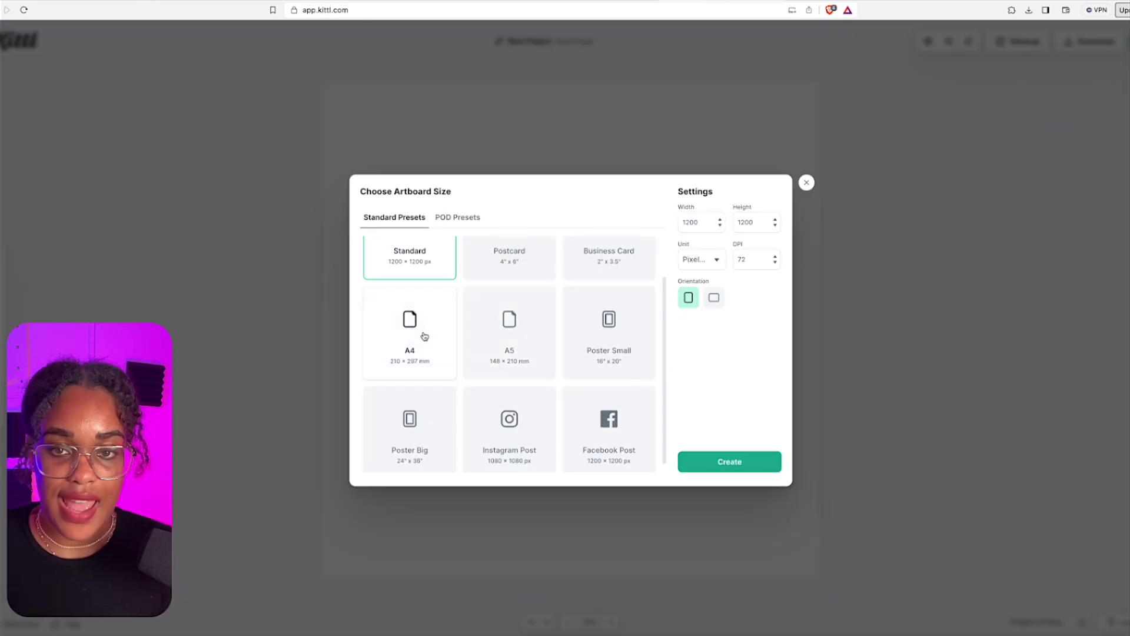
double_click(697, 222)
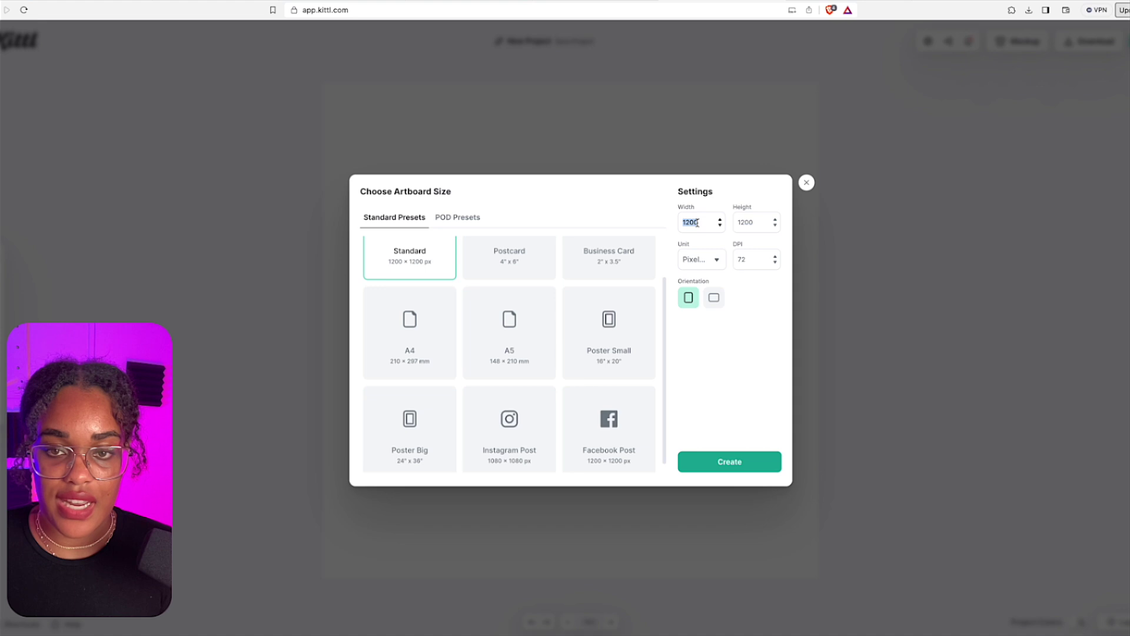
text(8.43)
double_click(743, 259)
text(300)
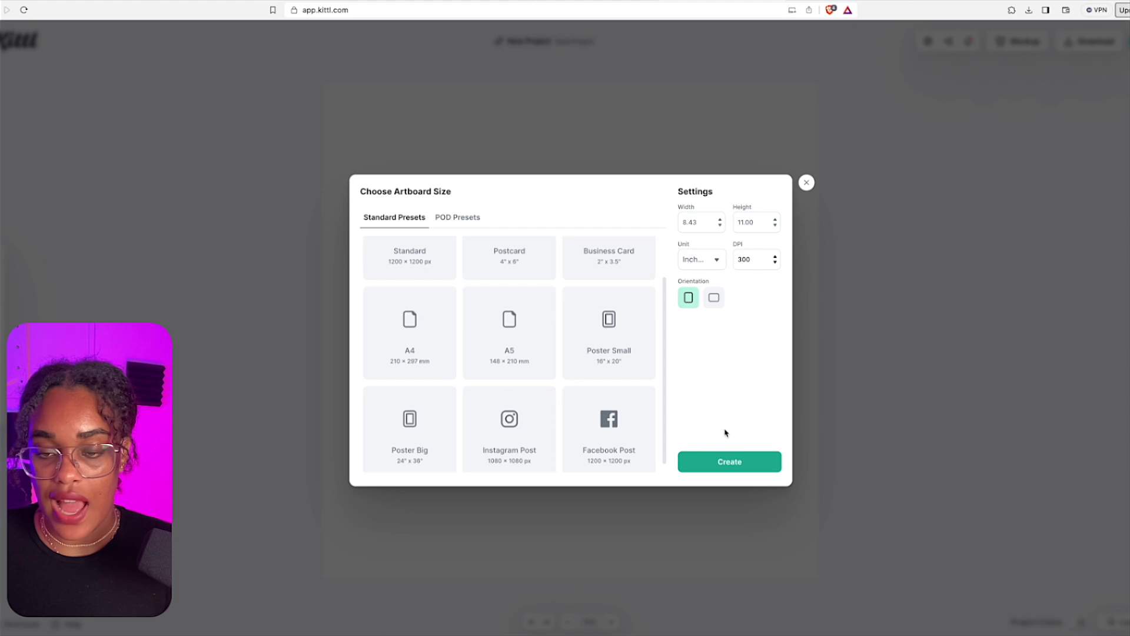
click(726, 459)
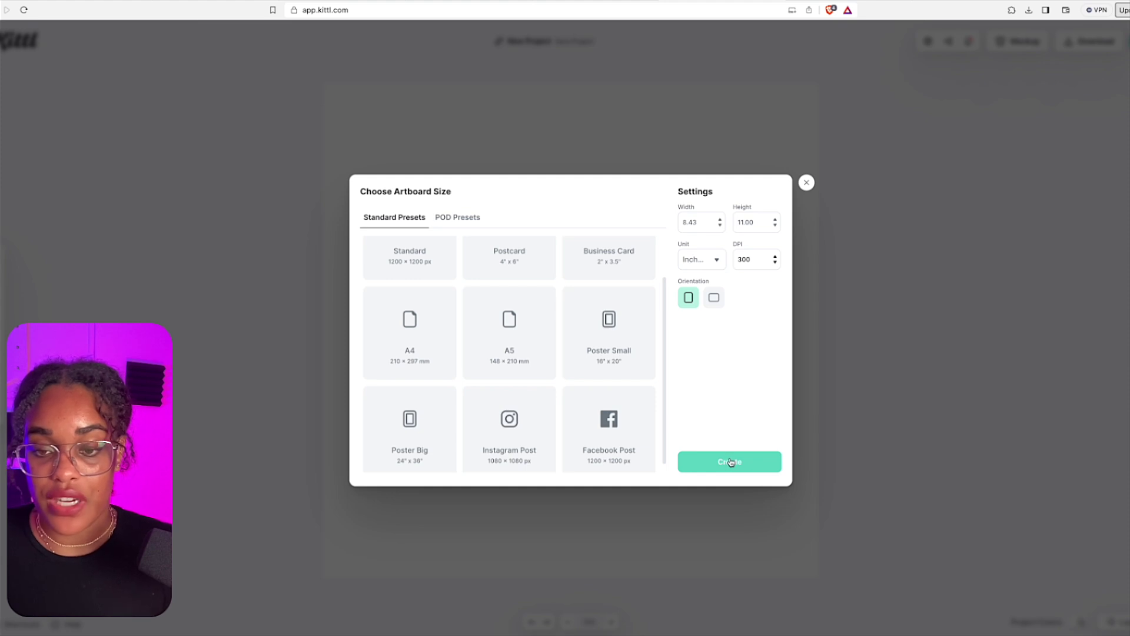
click(730, 461)
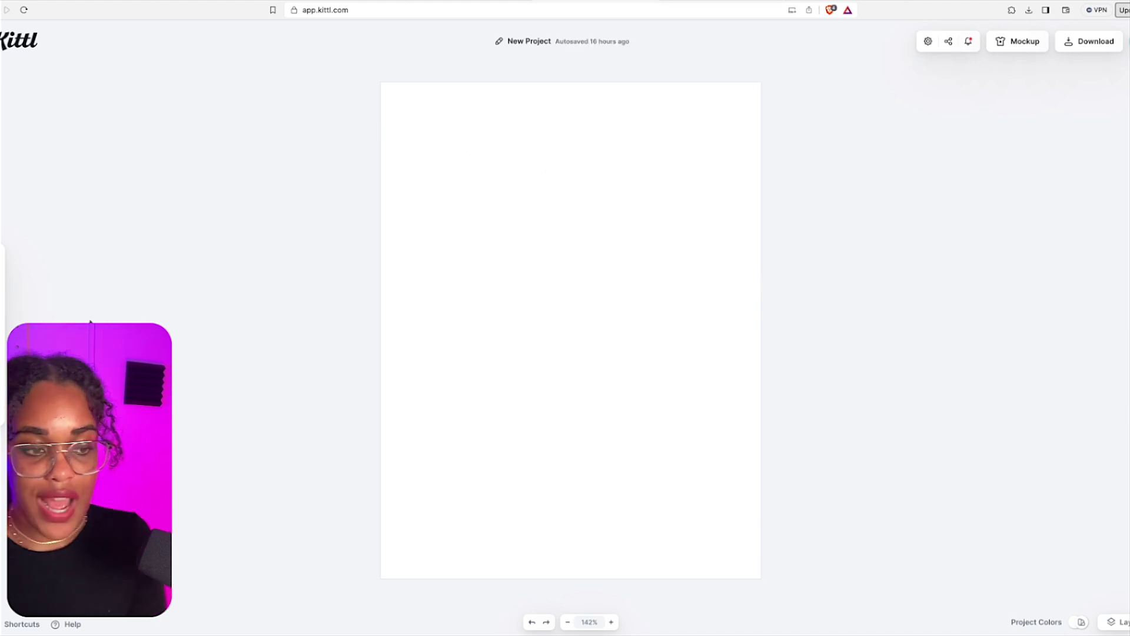
Step: Search the elements library for "ghost" and add the upright dark purple ghost with orange eyes to the artboard
mouse_move(3, 329)
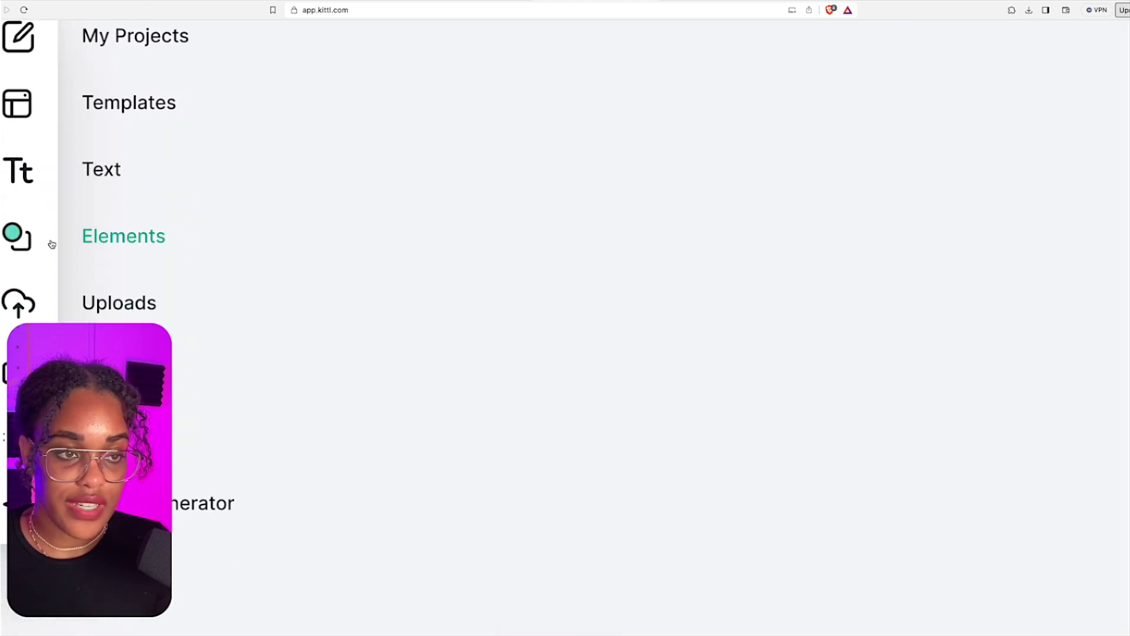
click(140, 238)
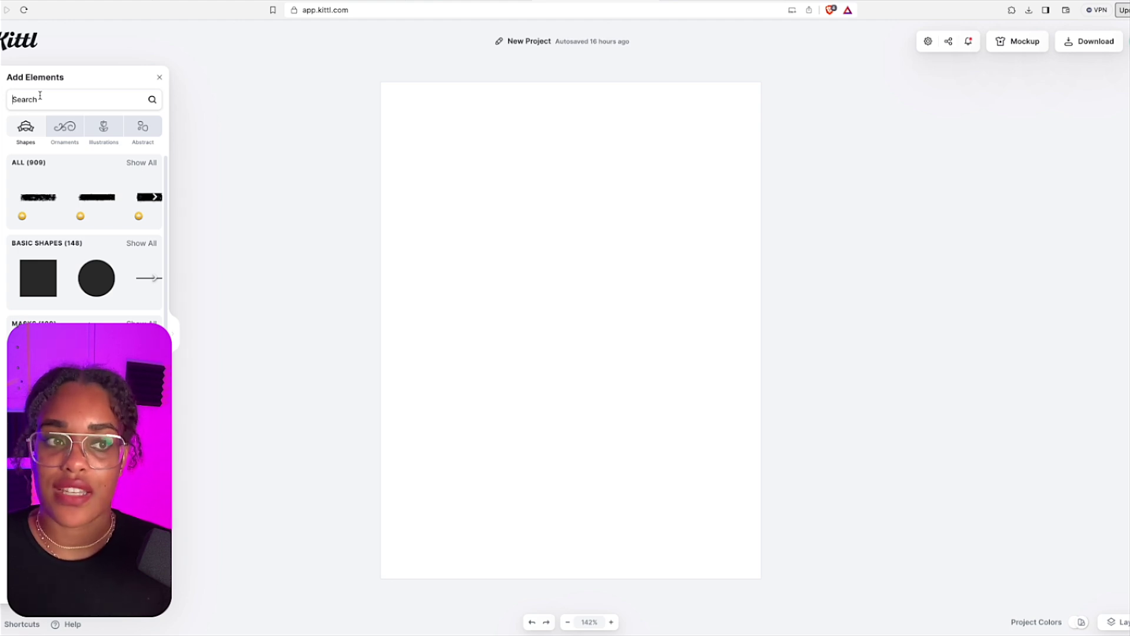
text(ghost)
key(Return)
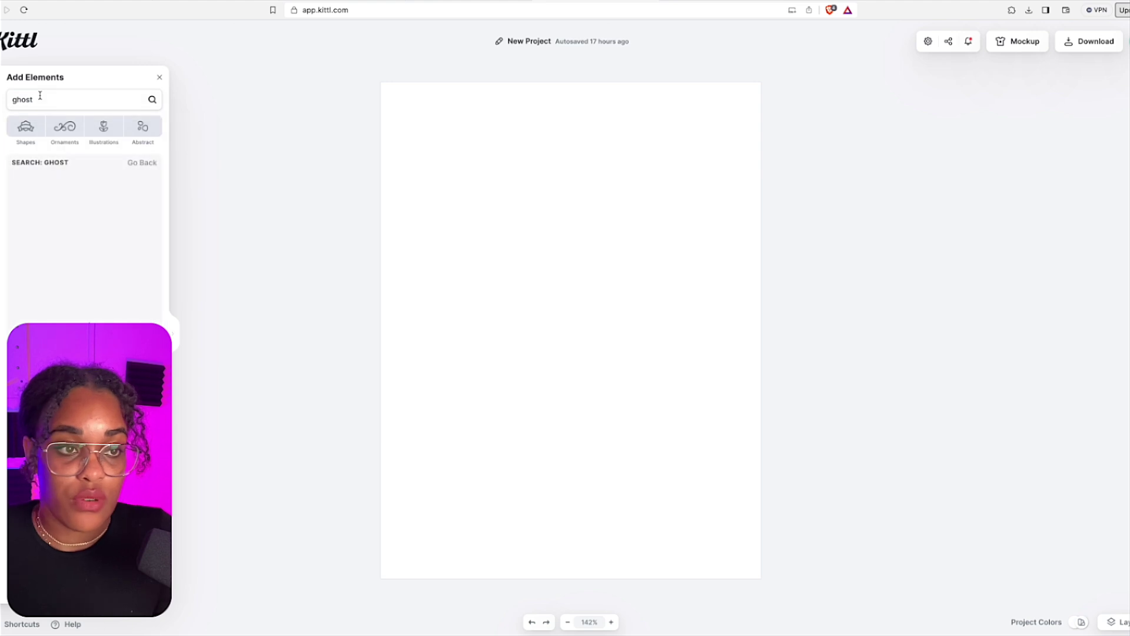
click(46, 260)
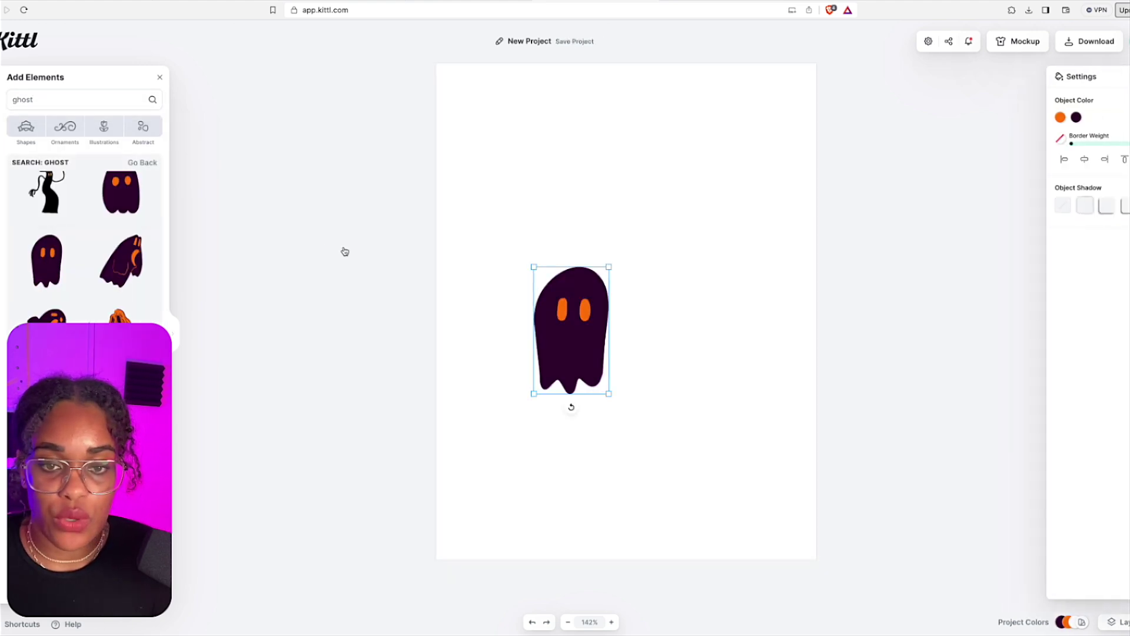
Step: Scale the ghost up proportionally to about twice its inserted size on the artboard
drag(596, 256, 751, 170)
scroll(523, 239, up, 5)
scroll(523, 238, down, 5)
scroll(522, 239, up, 2)
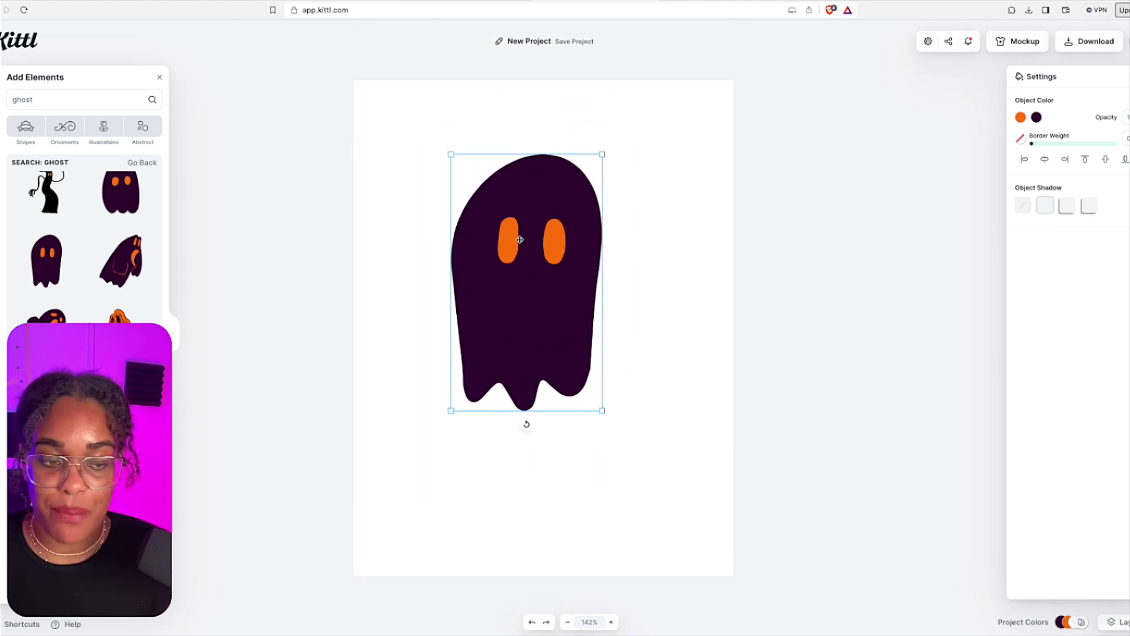
Step: Recolour the ghost's dark purple body white
scroll(519, 239, left, 3)
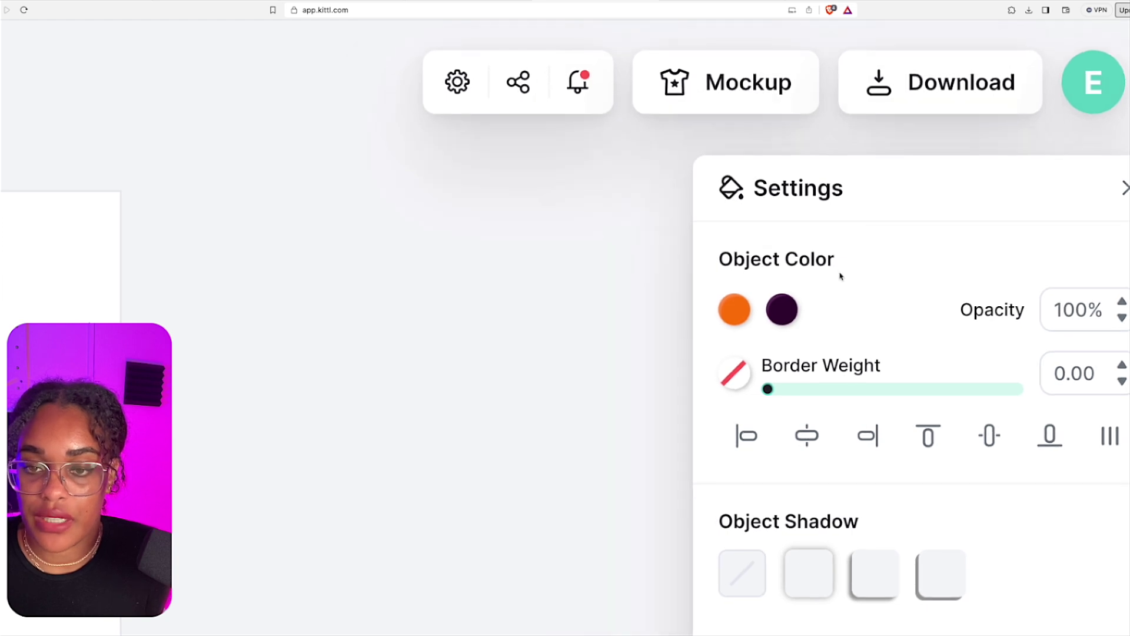
scroll(840, 259, down, 2)
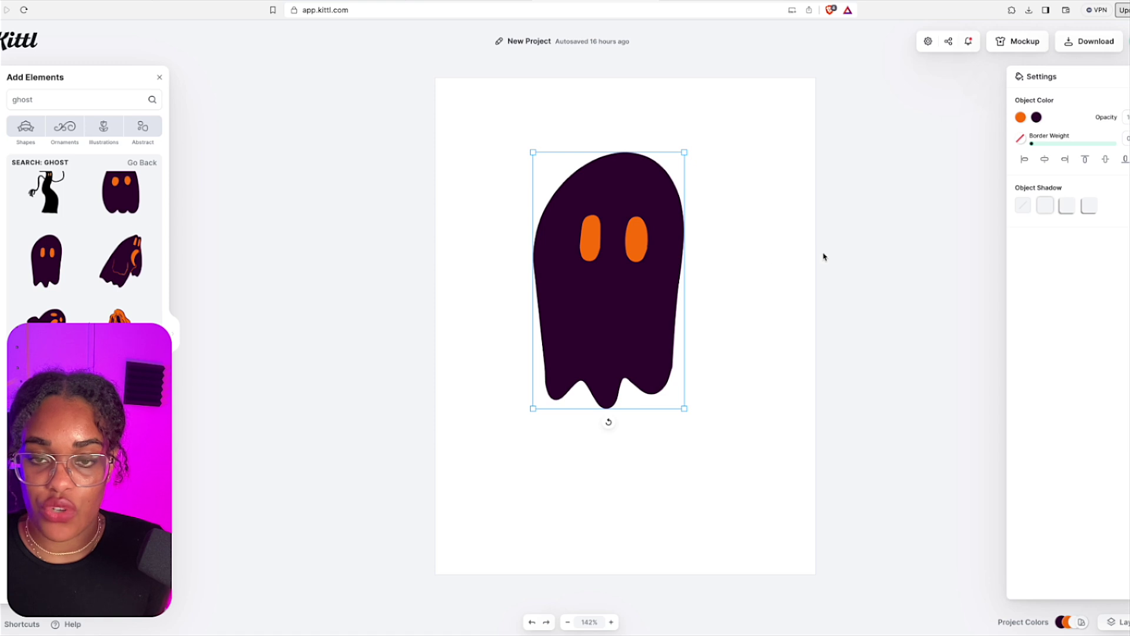
scroll(937, 195, down, 1)
scroll(961, 183, up, 3)
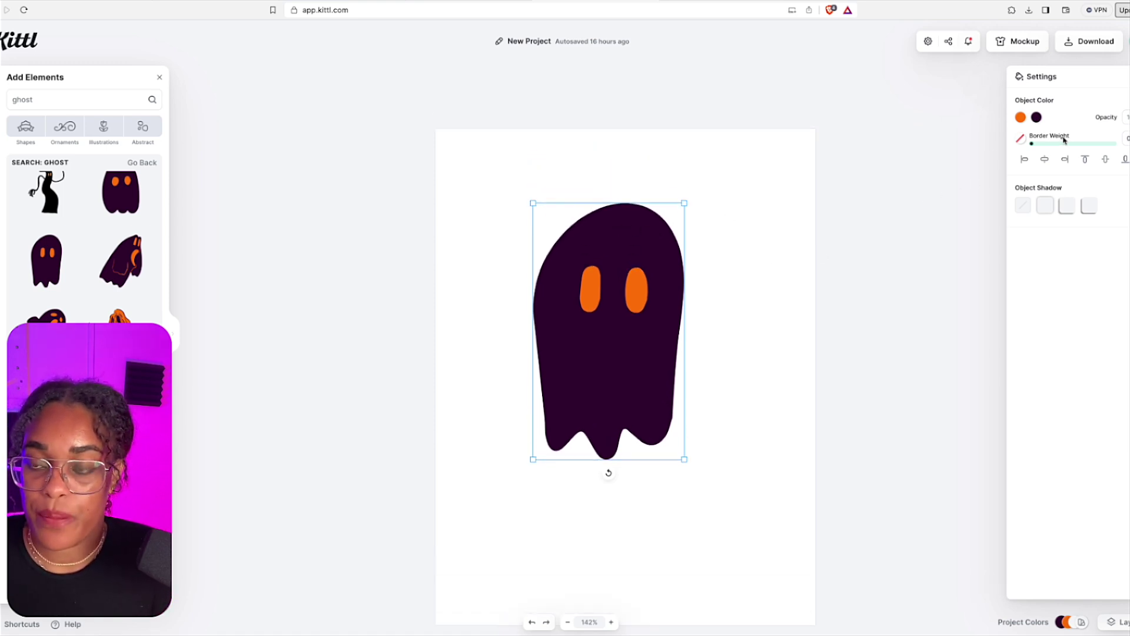
click(1037, 118)
click(920, 334)
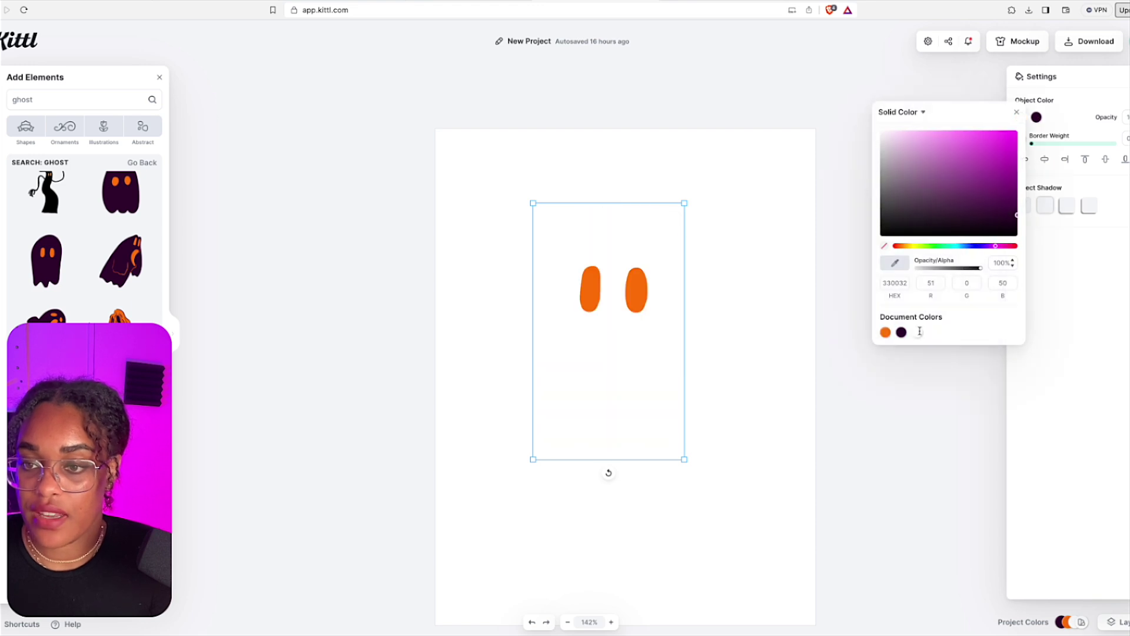
Step: Give the ghost a thick border and set the border colour to black (000000)
click(1034, 148)
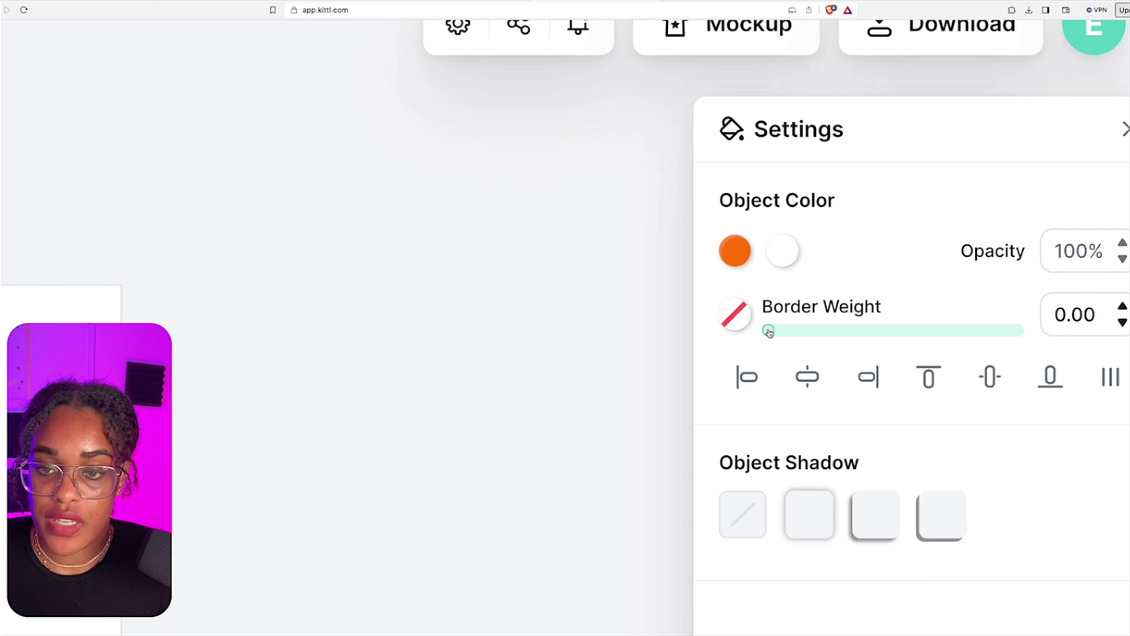
drag(768, 331, 774, 331)
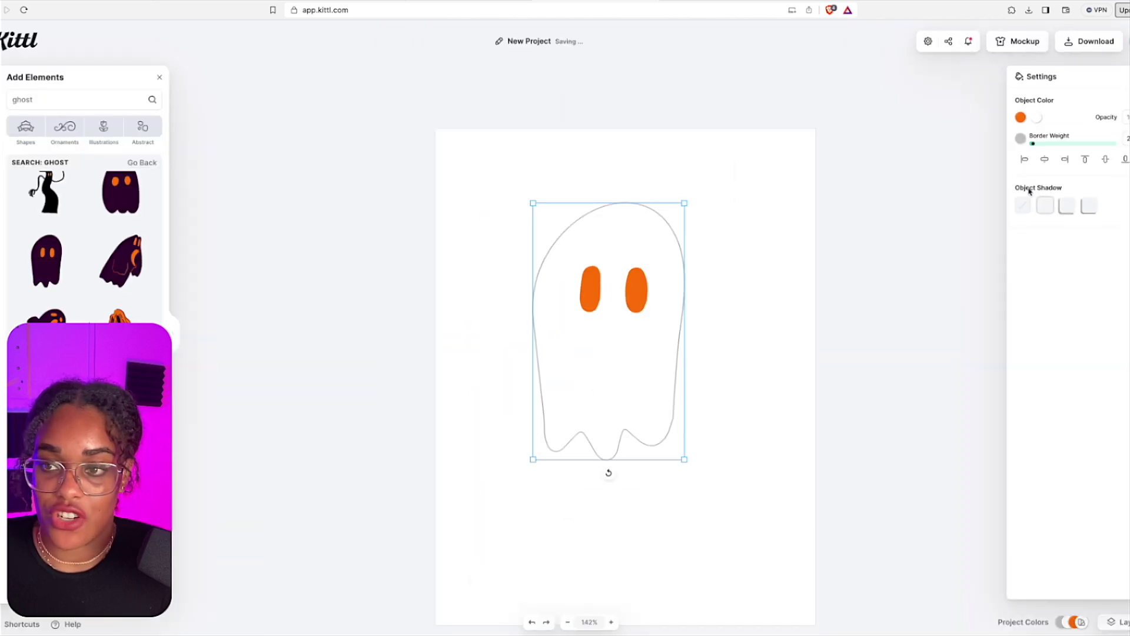
mouse_move(1033, 144)
mouse_down()
mouse_move(1076, 146)
mouse_move(1043, 151)
mouse_up()
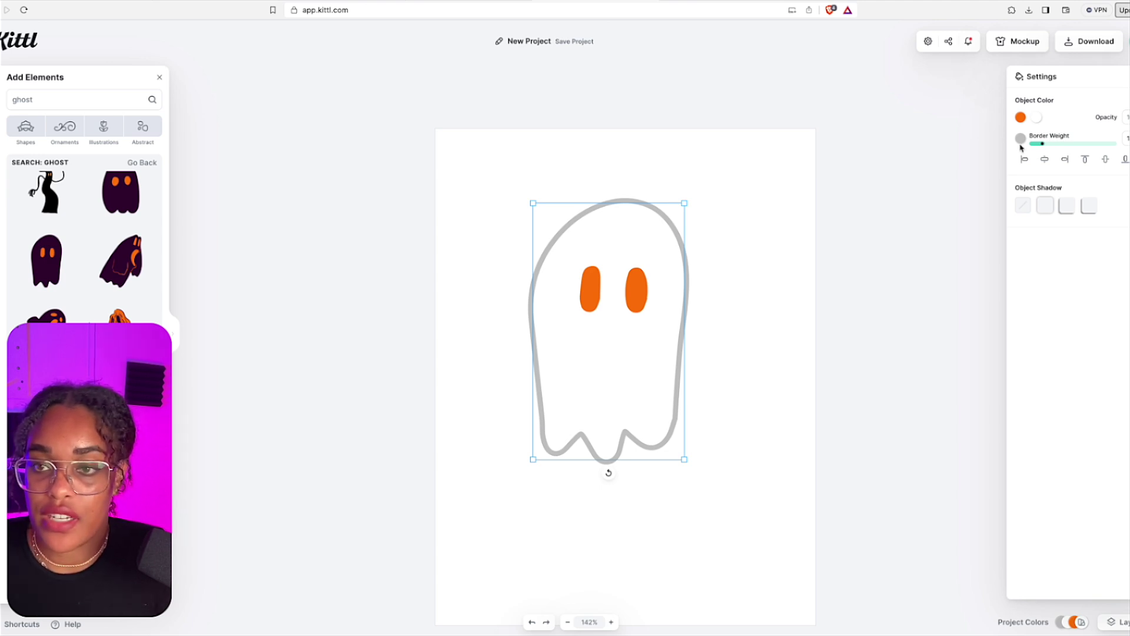
click(1021, 140)
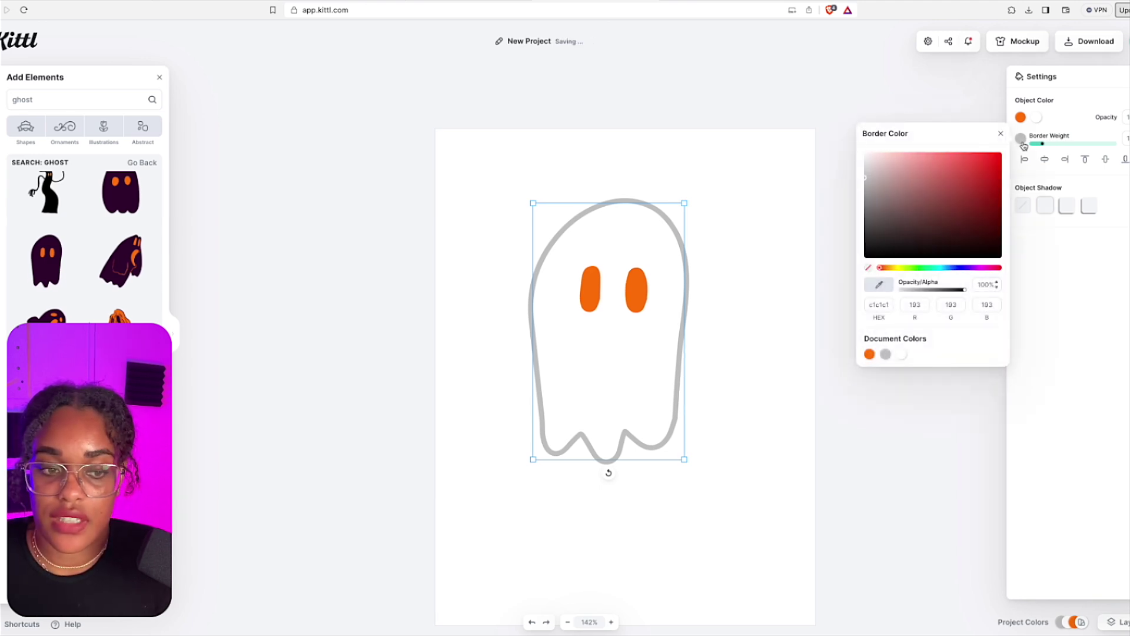
drag(866, 181, 898, 279)
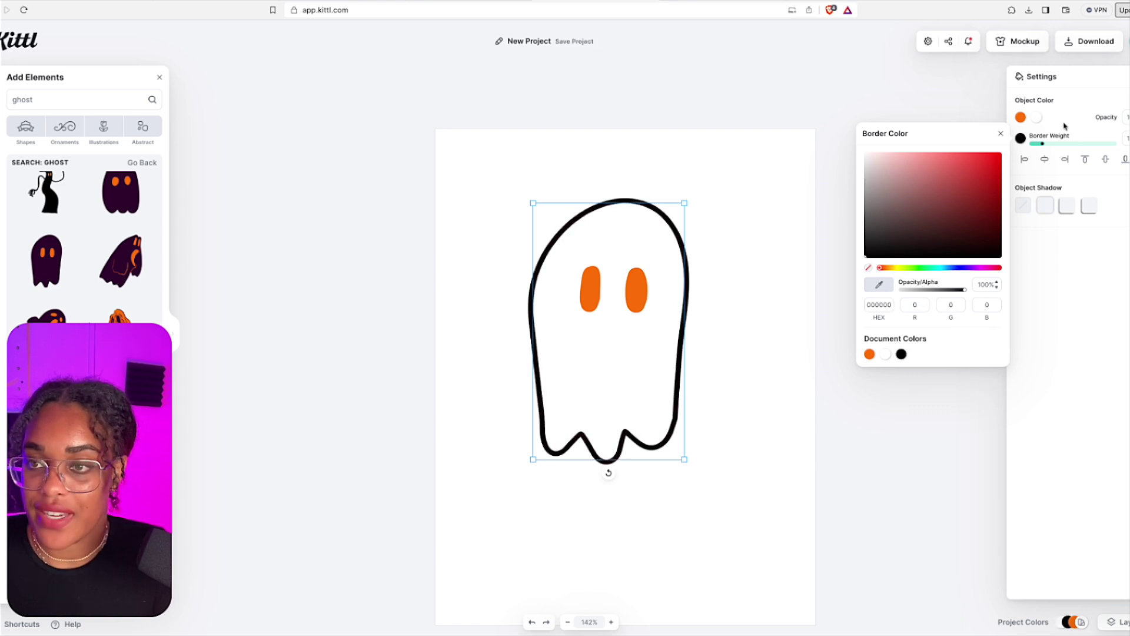
Step: Recolour the ghost's orange eyes black using the existing document colour
click(1064, 126)
click(1019, 117)
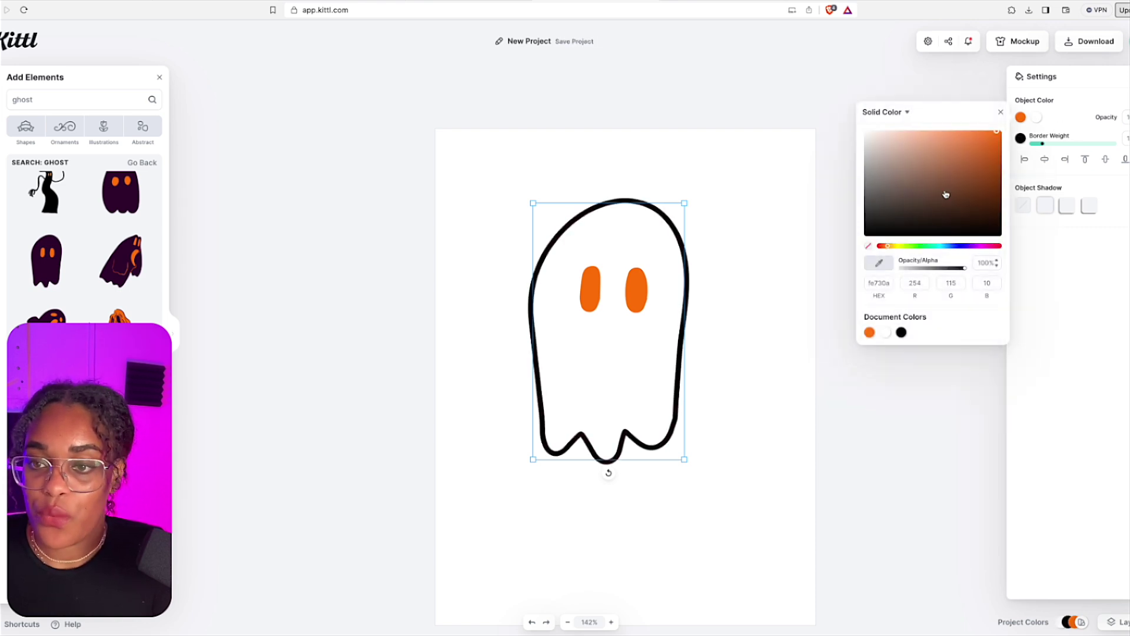
click(901, 332)
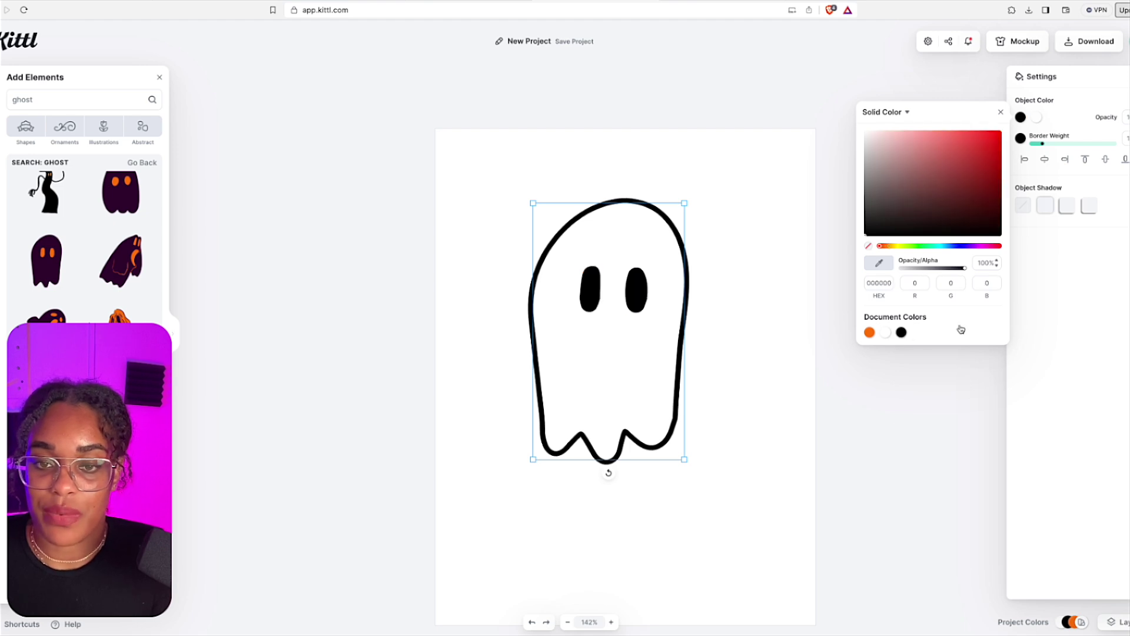
click(1056, 324)
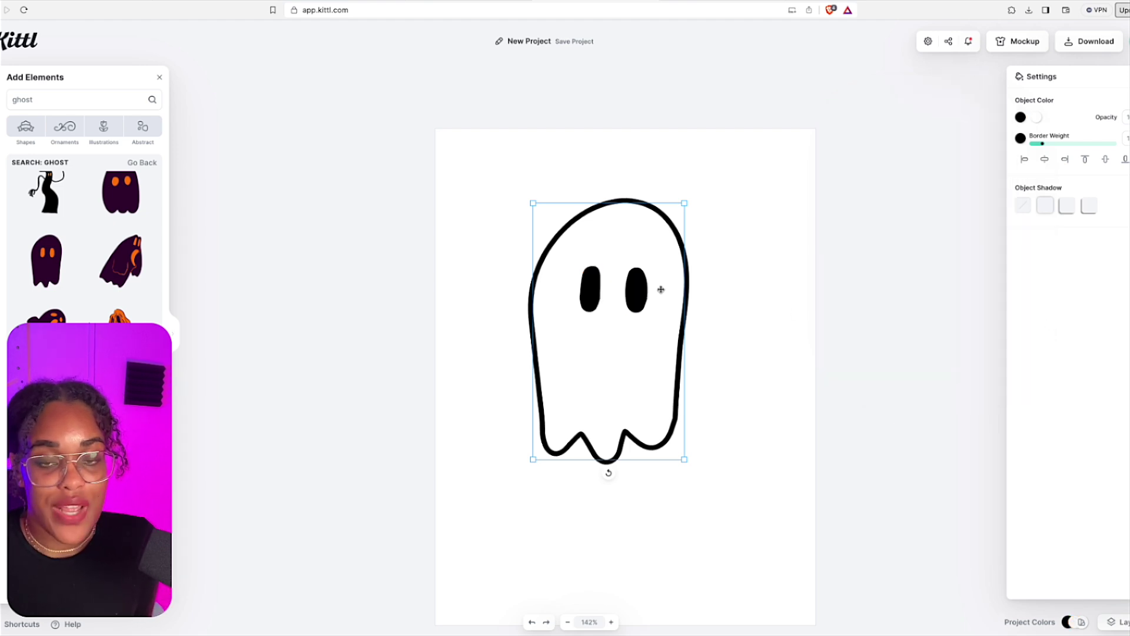
Step: Scale the outlined ghost down proportionally to about 80% of its size, keeping it in the upper half of the artboard
scroll(661, 289, down, 3)
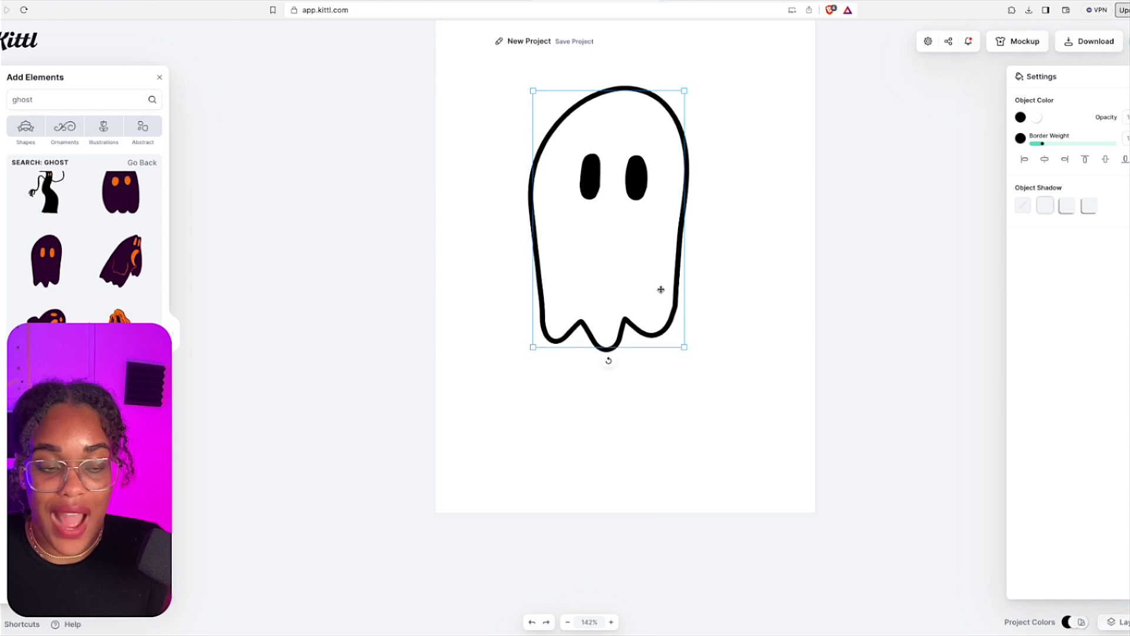
scroll(663, 310, up, 3)
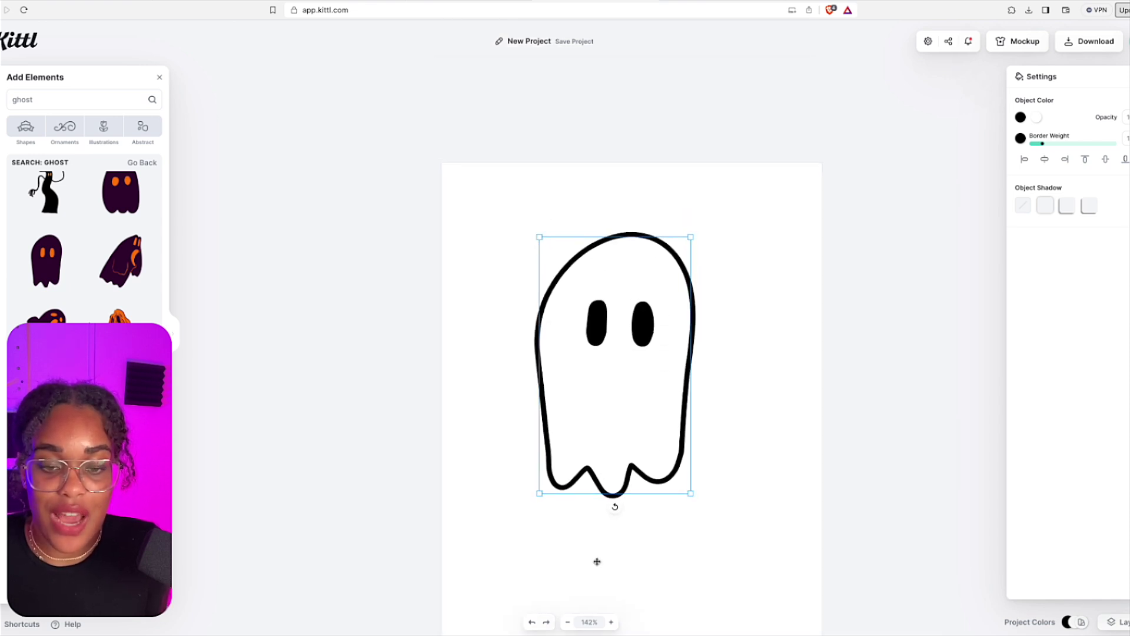
click(569, 623)
click(569, 623)
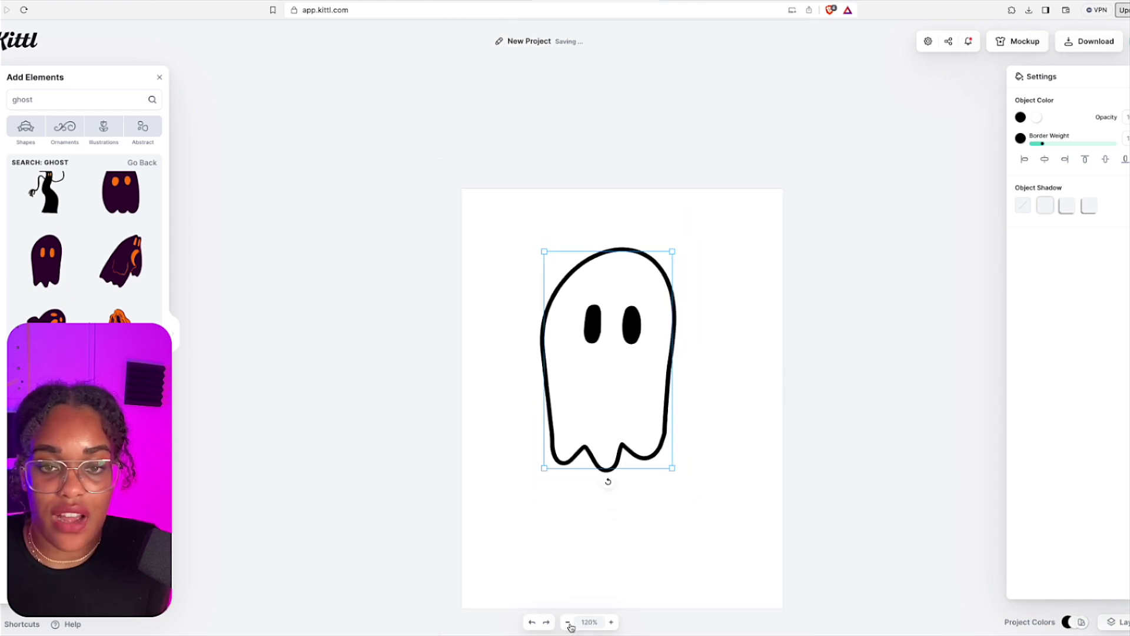
click(568, 623)
scroll(622, 476, down, 3)
scroll(624, 478, down, 1)
scroll(623, 477, up, 5)
scroll(624, 469, down, 3)
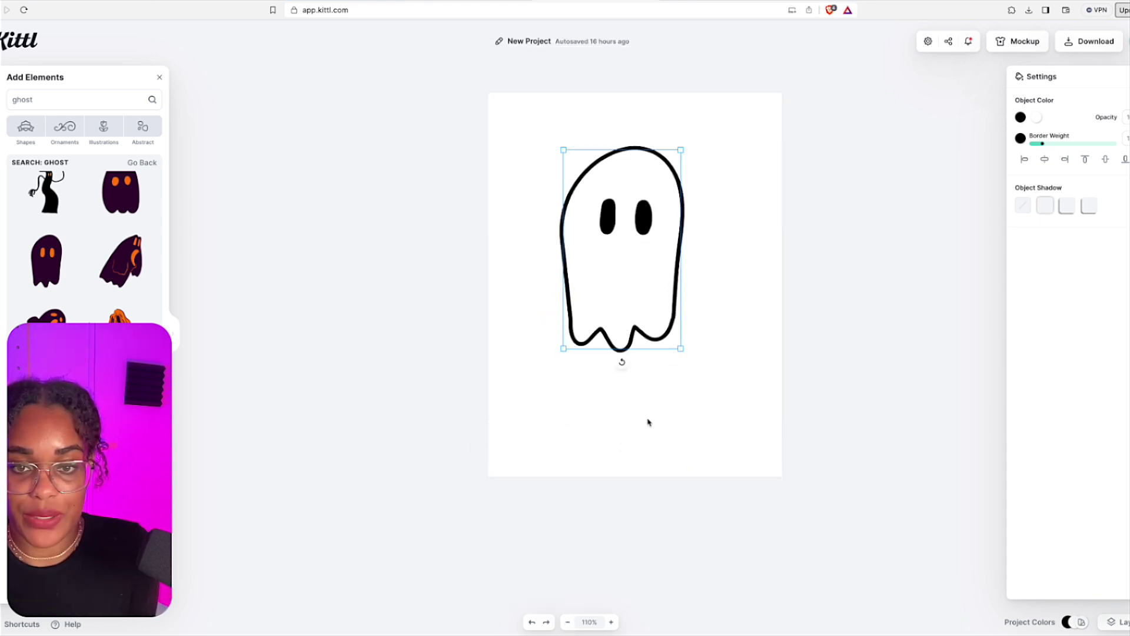
drag(561, 347, 619, 317)
scroll(620, 317, left, 1)
scroll(620, 315, up, 5)
scroll(621, 318, down, 4)
scroll(621, 316, down, 3)
scroll(620, 316, right, 1)
scroll(620, 315, up, 2)
scroll(620, 315, up, 3)
scroll(620, 315, left, 1)
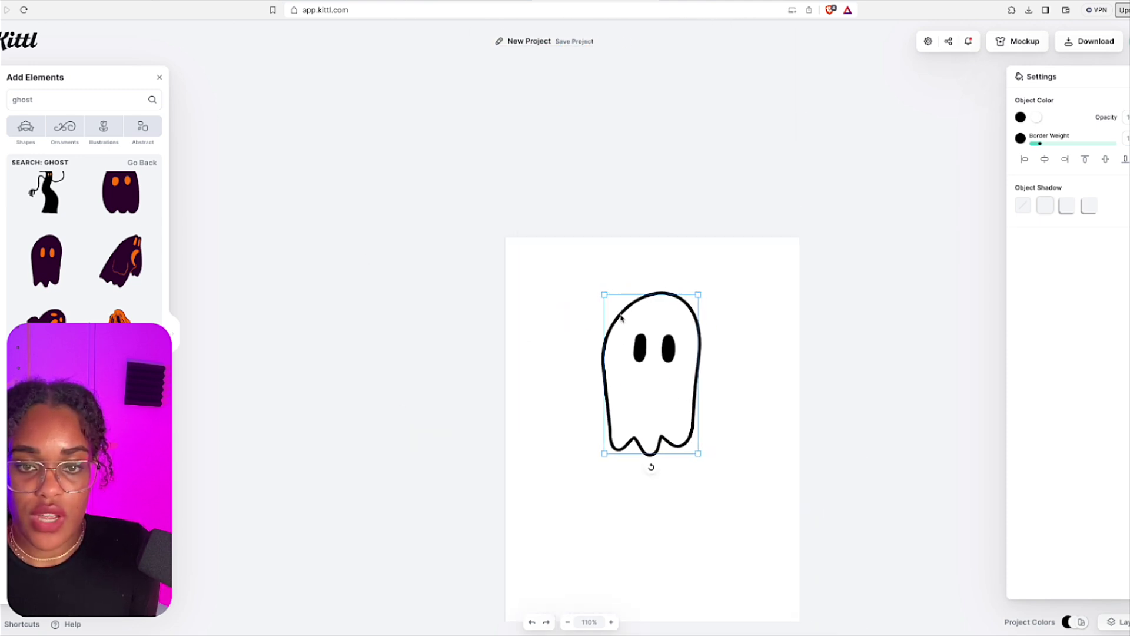
scroll(379, 258, down, 2)
scroll(378, 258, right, 3)
scroll(378, 258, left, 3)
scroll(379, 258, up, 1)
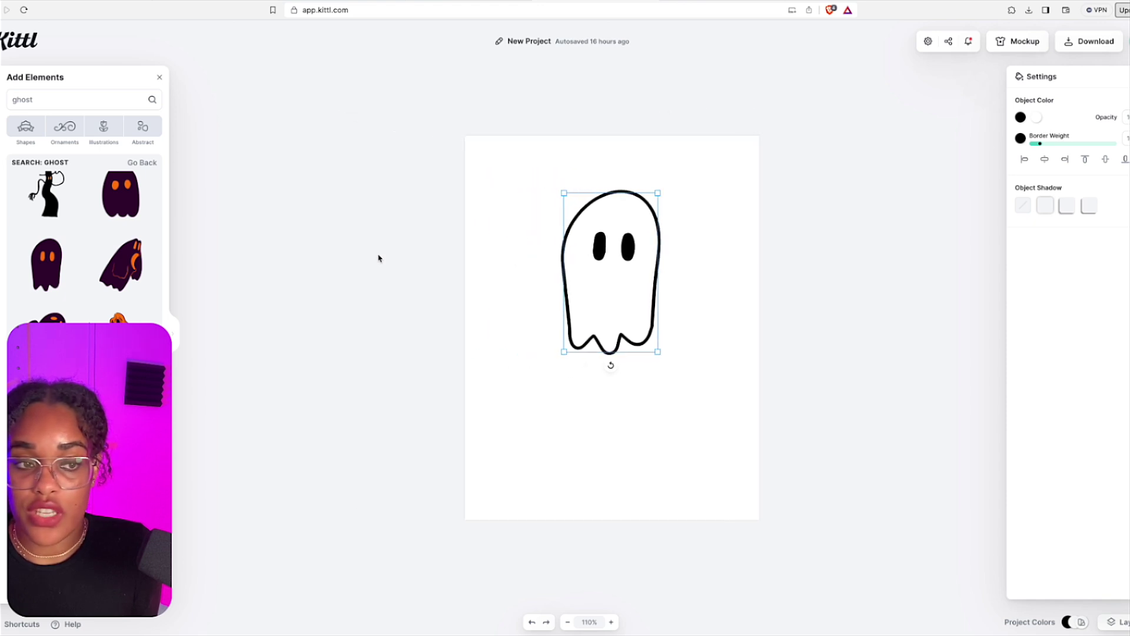
scroll(428, 256, right, 2)
scroll(428, 256, up, 2)
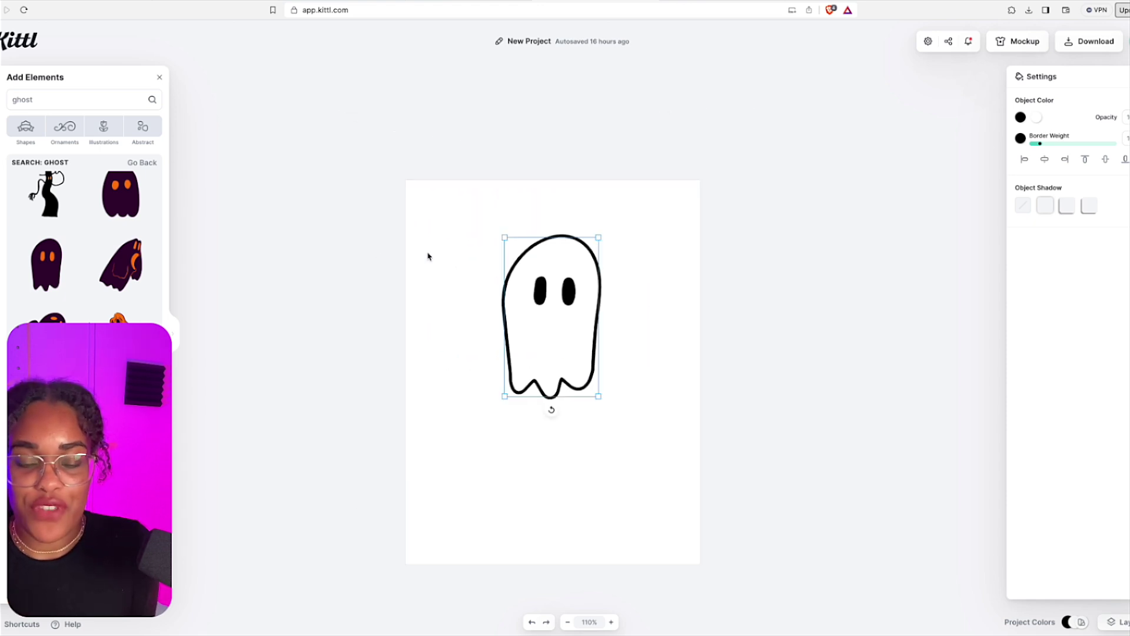
scroll(458, 257, down, 3)
scroll(459, 257, left, 1)
scroll(458, 257, up, 2)
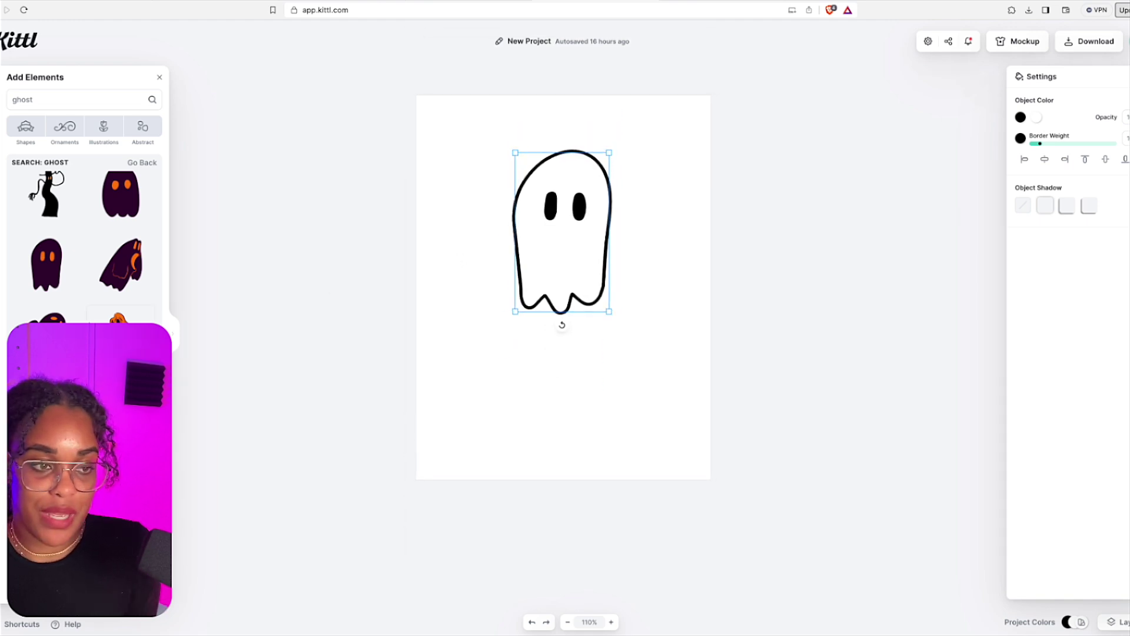
Step: Look further through the ghost elements, switch to the AI image generator and enter the prompt "a cute ghost"
scroll(84, 241, down, 3)
scroll(84, 241, down, 3)
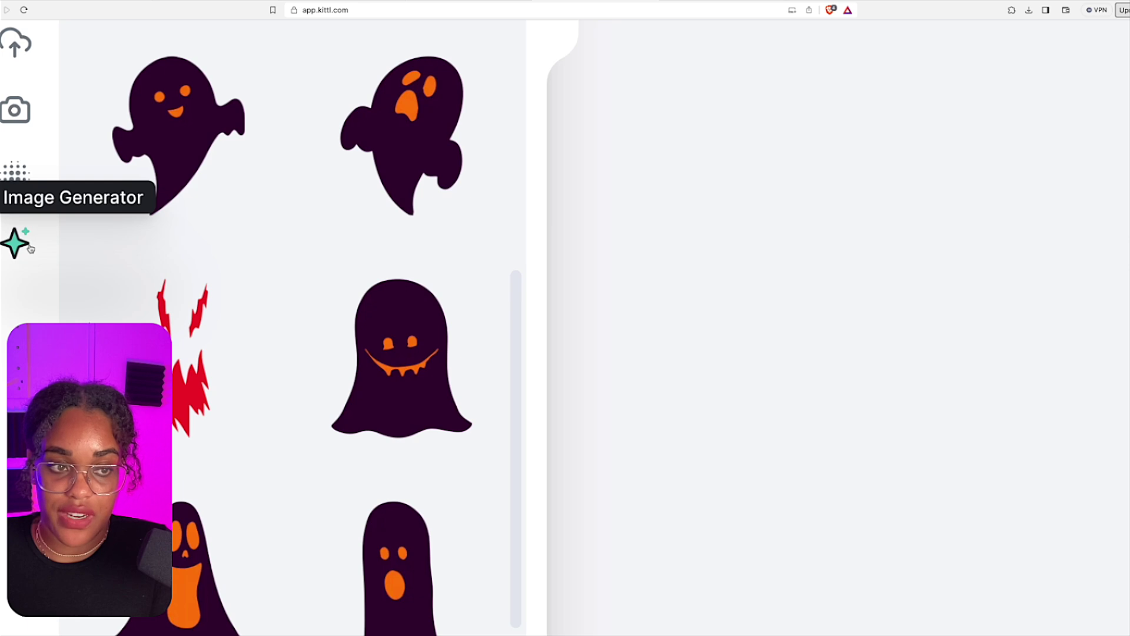
click(30, 247)
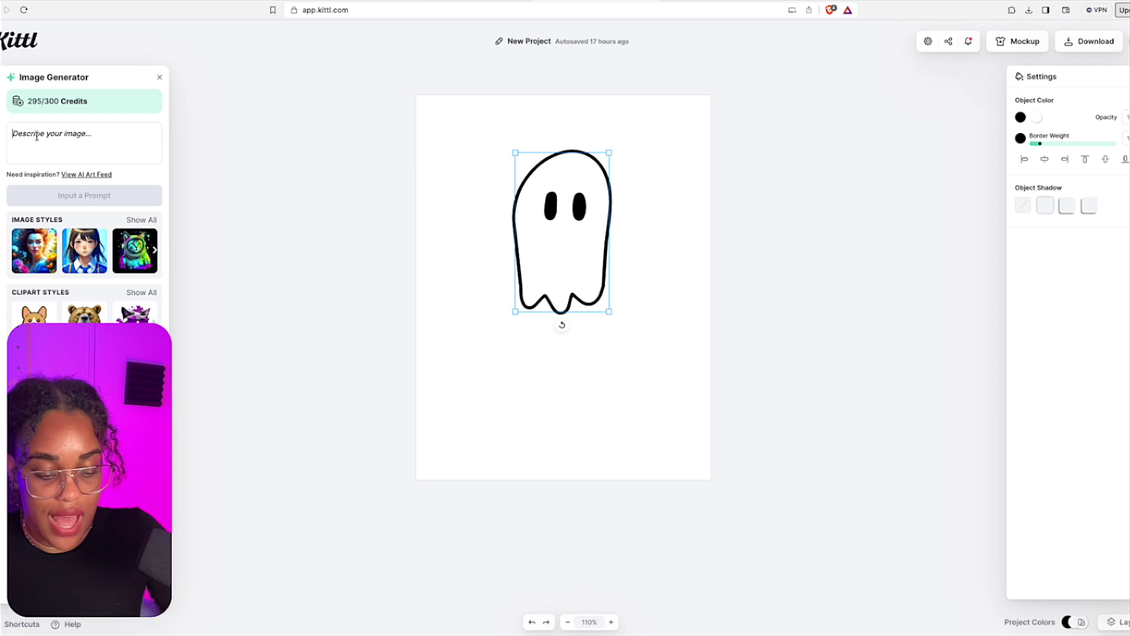
text(a cute gho)
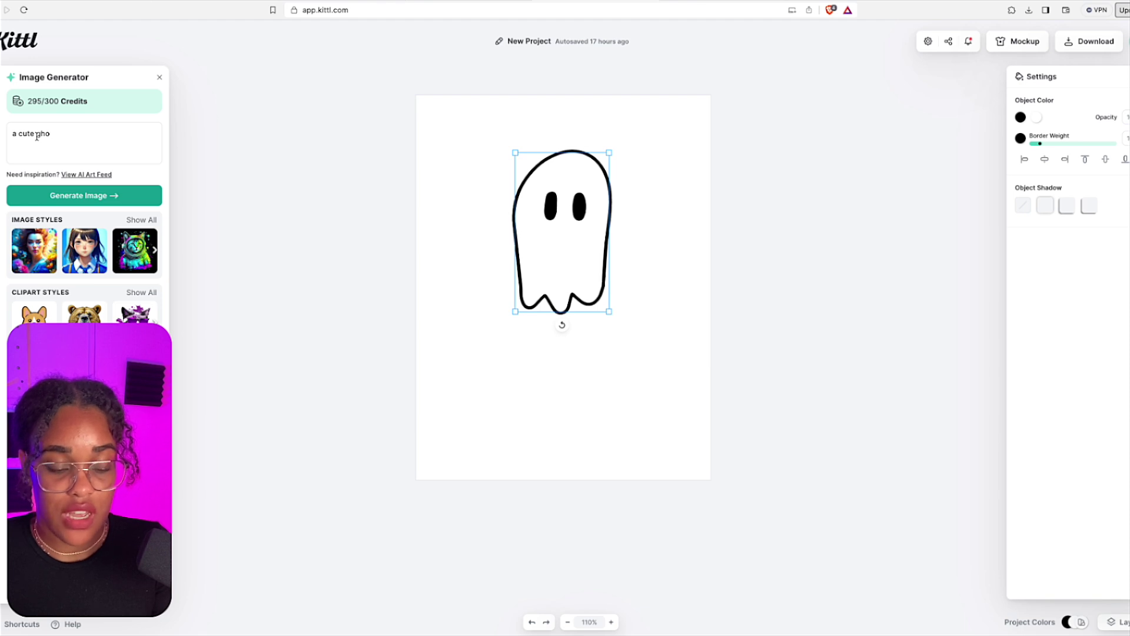
text(st)
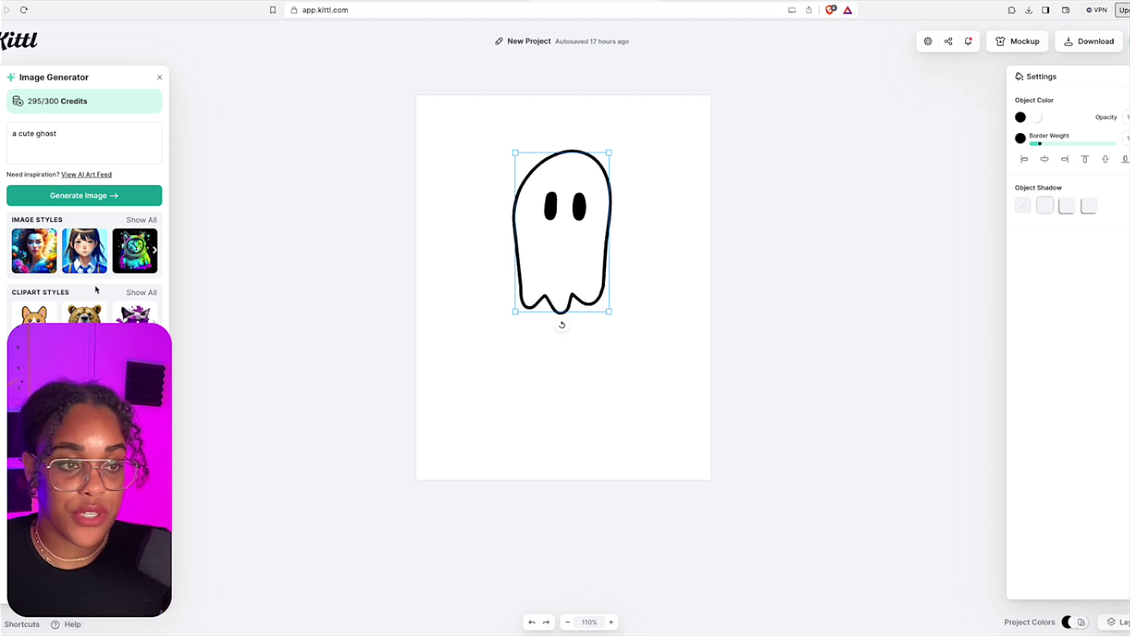
Step: Show all image generator styles and look through the image, clipart and vector styles for one suited to a colouring page
click(143, 293)
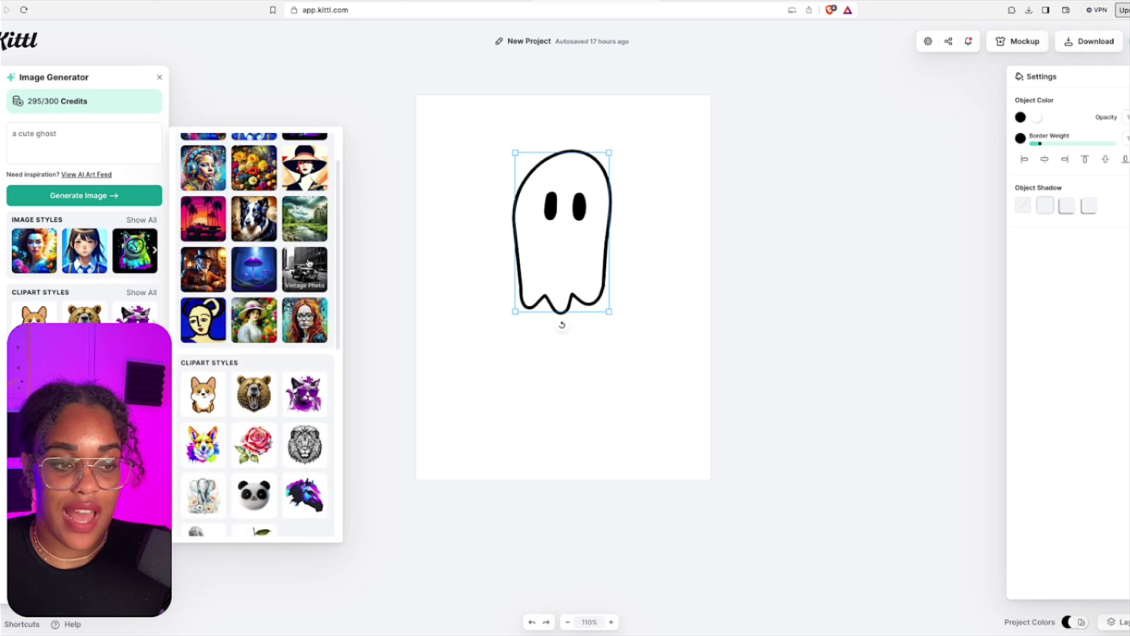
scroll(308, 262, down, 3)
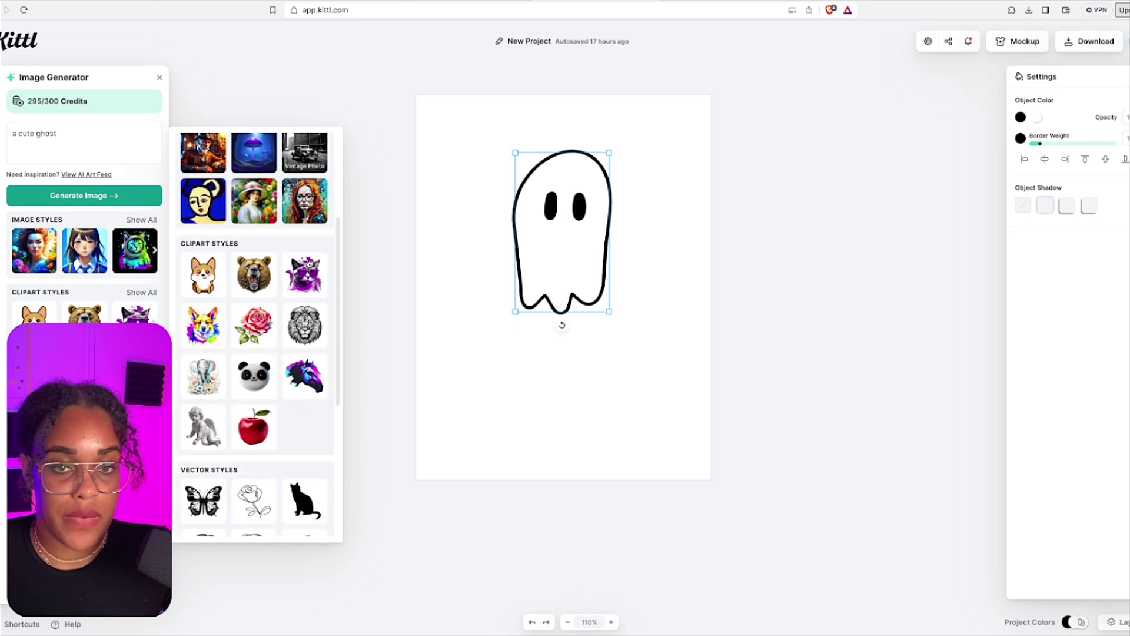
scroll(306, 271, up, 5)
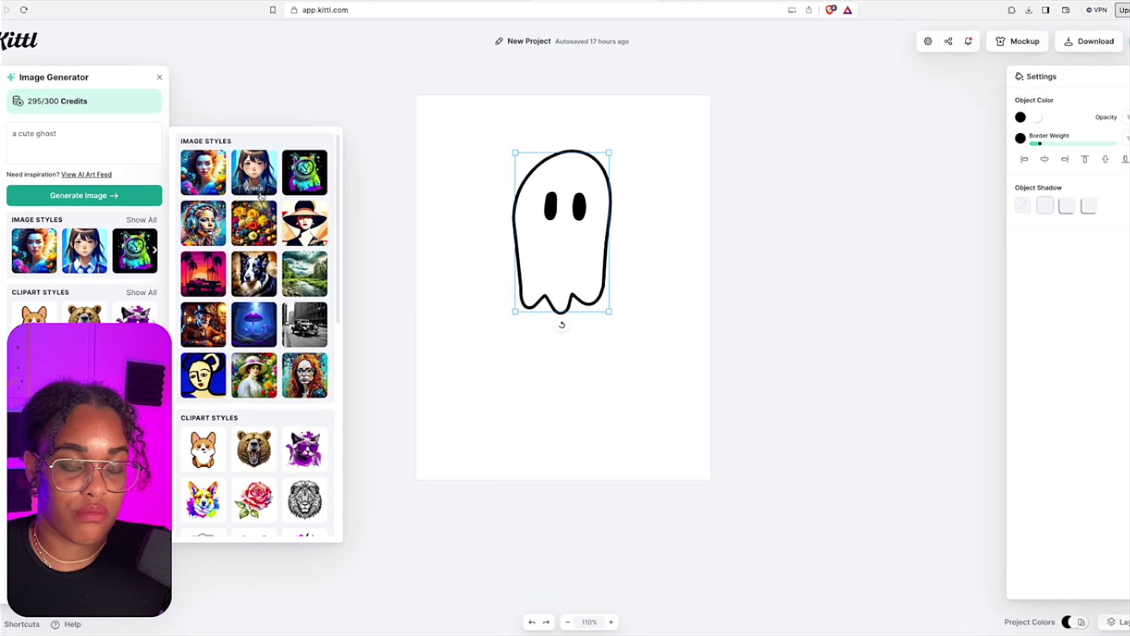
scroll(213, 360, down, 3)
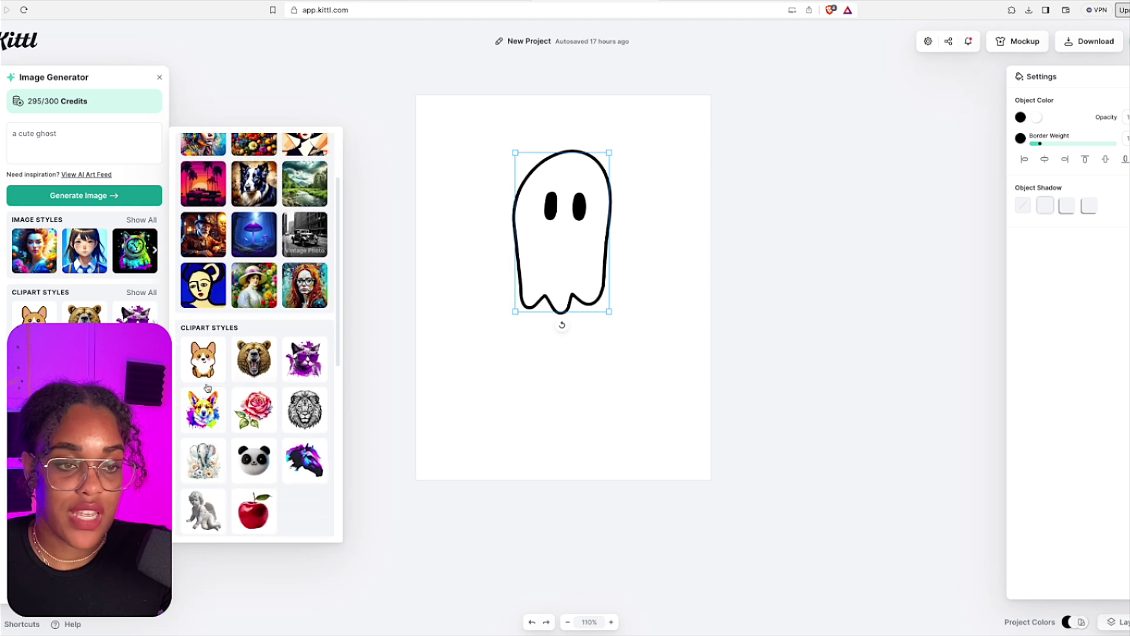
scroll(213, 360, down, 5)
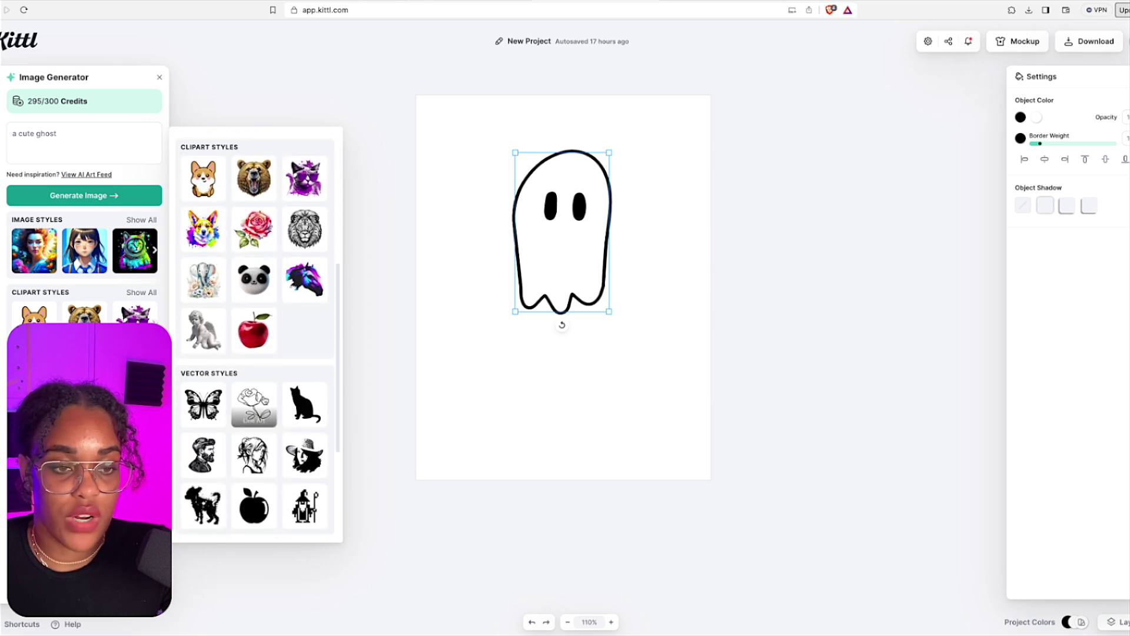
scroll(258, 398, down, 5)
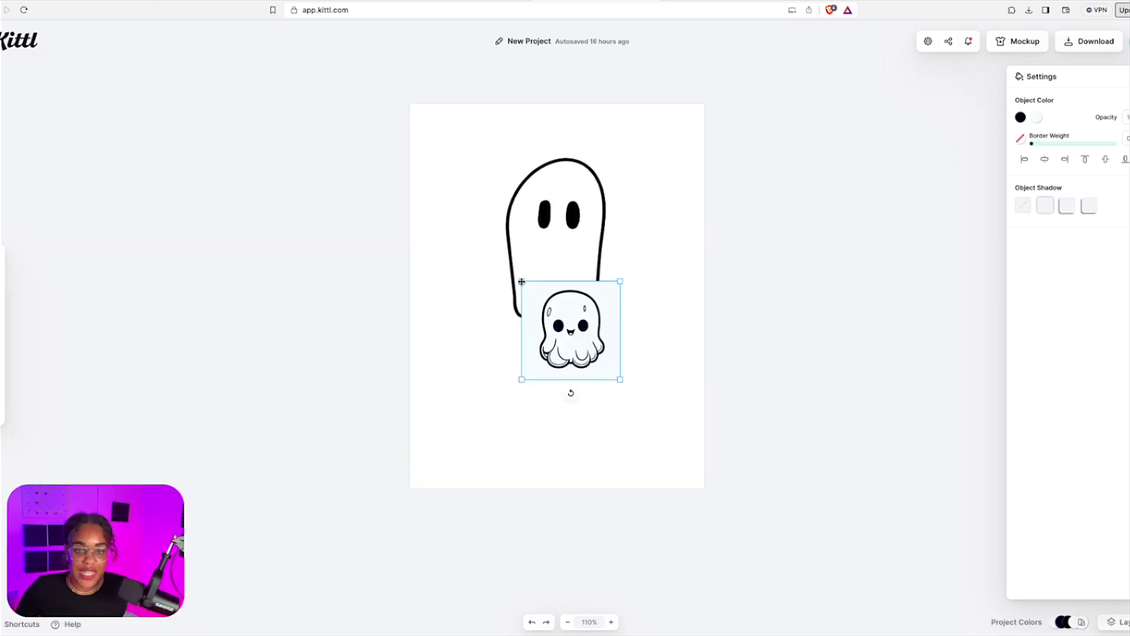
Step: Enlarge the generated cute ghost to about 1.6 times its size on the lower half of the artboard
drag(521, 282, 566, 358)
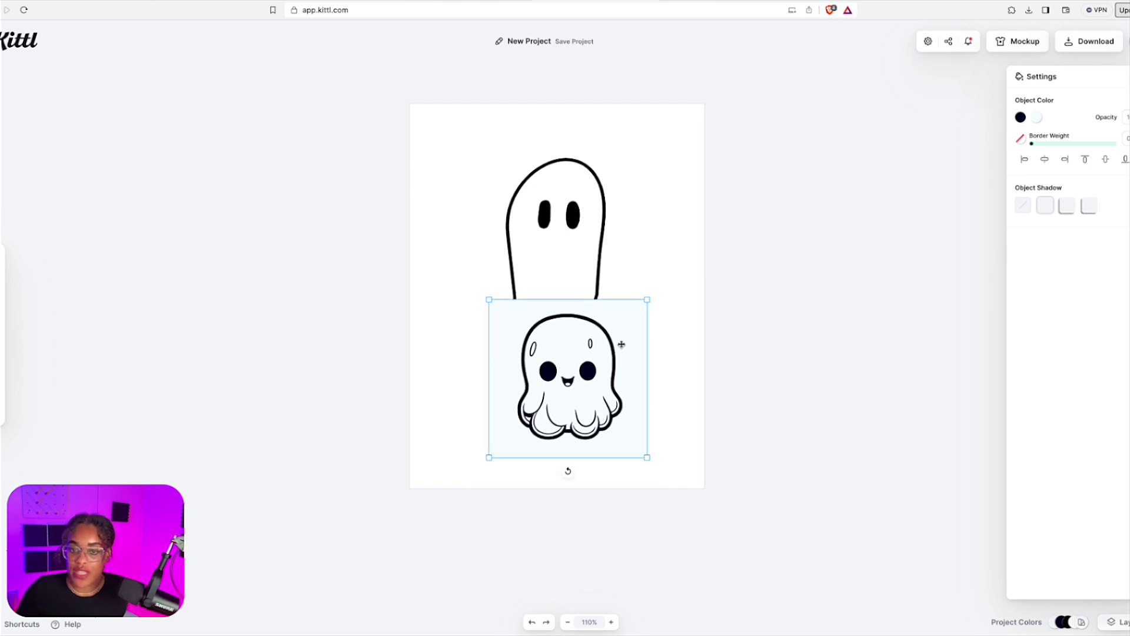
scroll(967, 194, up, 1)
scroll(966, 194, up, 1)
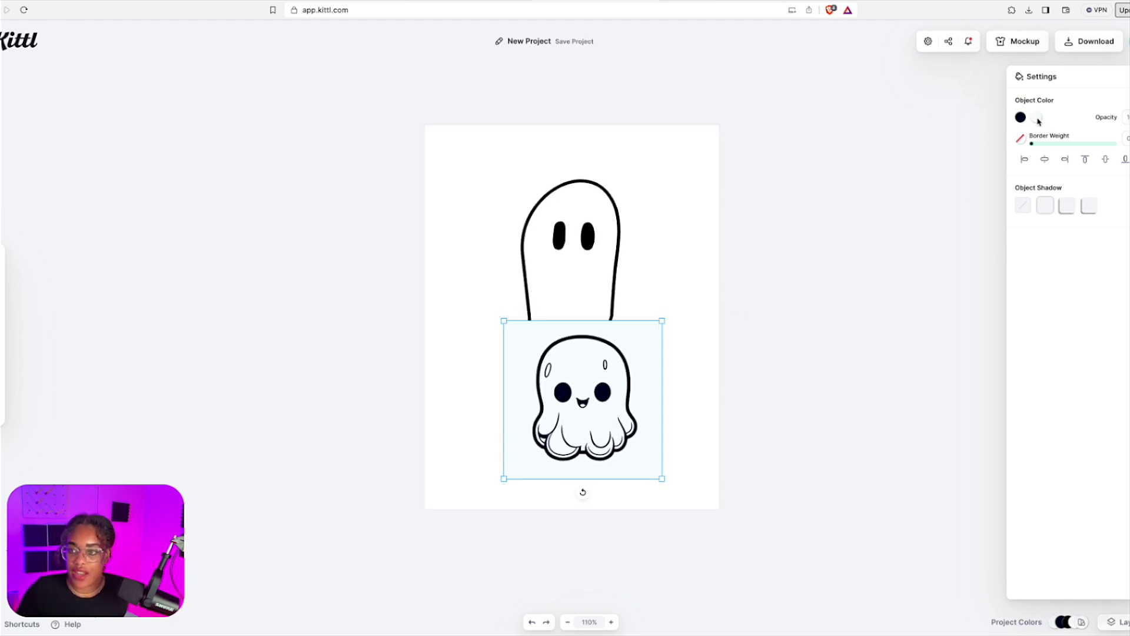
Step: Change the cute ghost's pale blue background and fill to white (ffffff)
click(1037, 118)
click(900, 334)
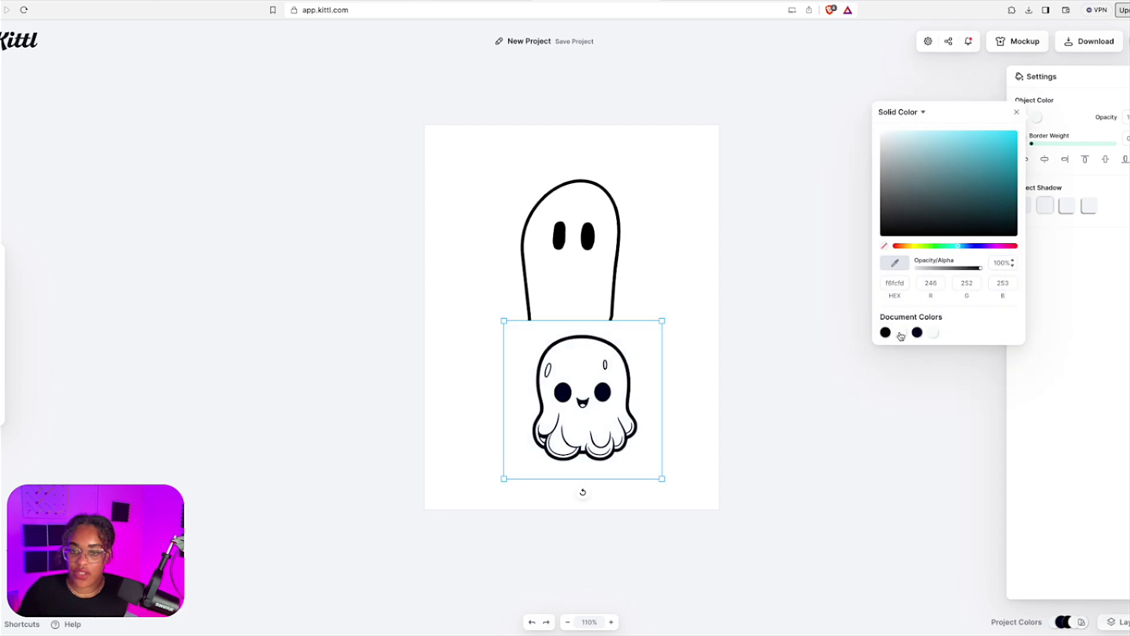
click(906, 333)
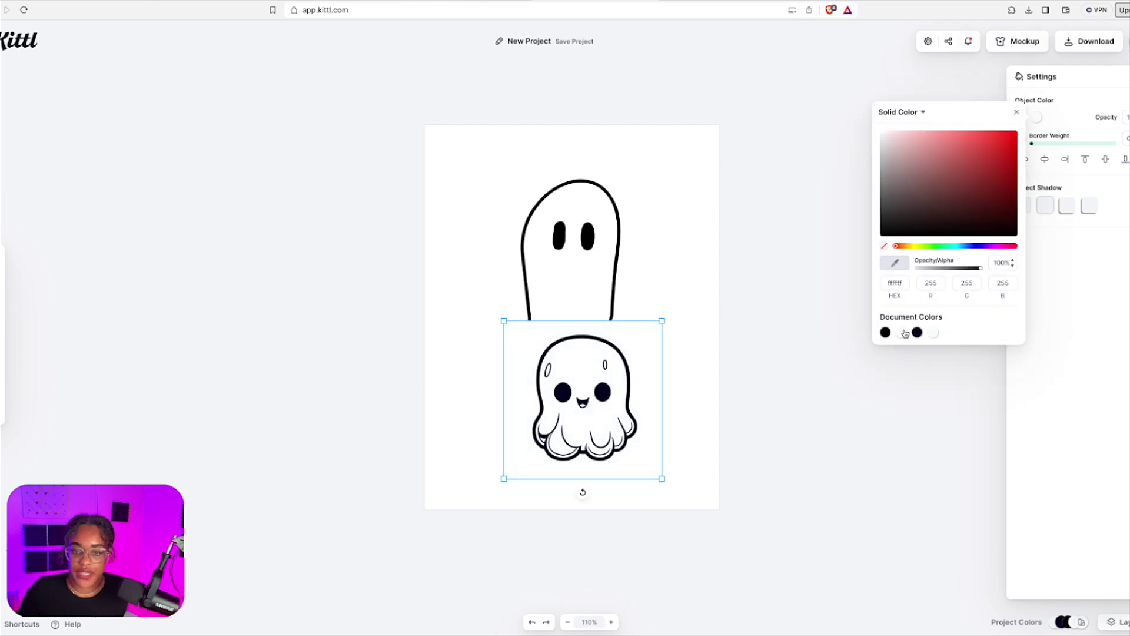
click(737, 290)
Step: Shrink the cute ghost to about three quarters of its size and place it in the artboard's lower-left corner, below the first ghost
click(629, 358)
drag(629, 358, 571, 364)
drag(603, 327, 547, 382)
scroll(565, 370, down, 2)
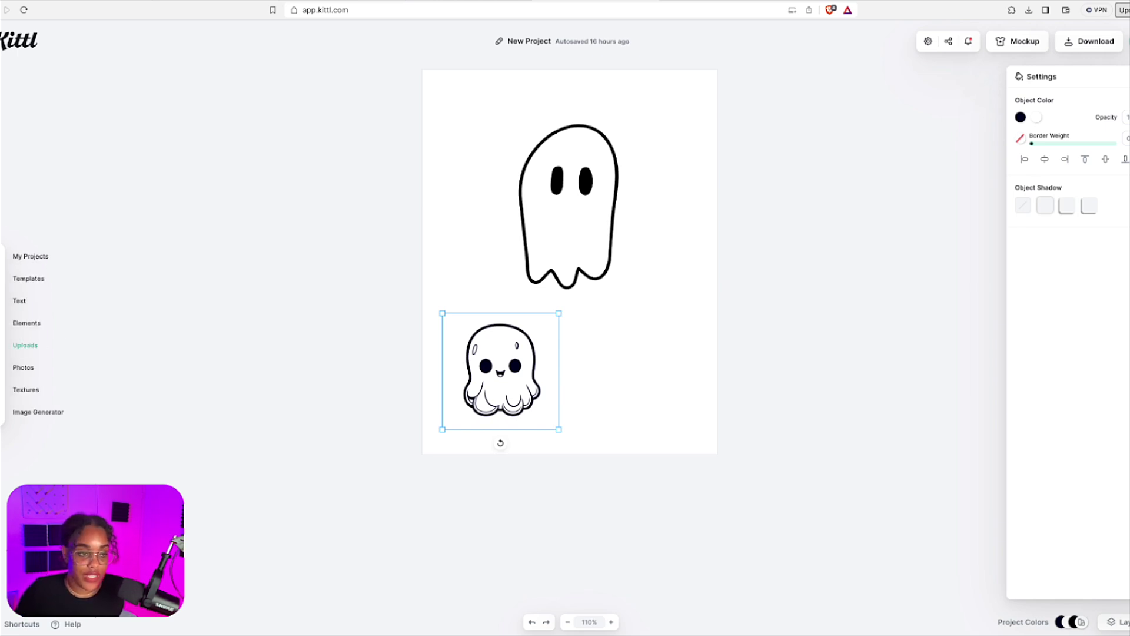
Step: Upload KIK_Mummies_GirlArmsUp_COL.png from the cute mummies Halloween folder in Downloads, previewing the other mummy images first
click(32, 347)
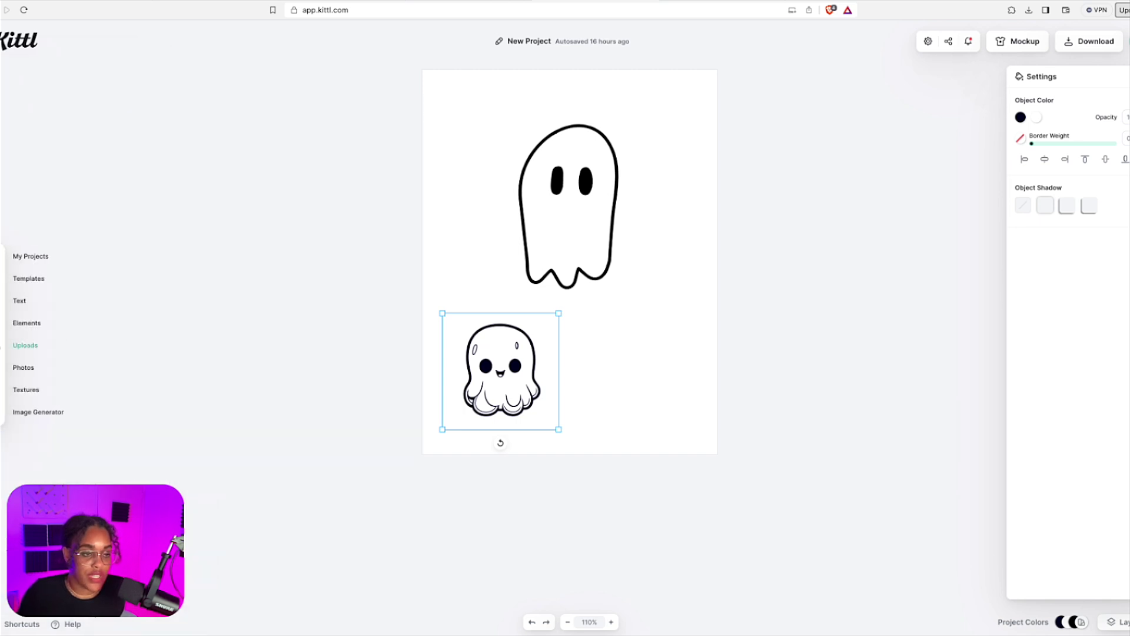
click(24, 345)
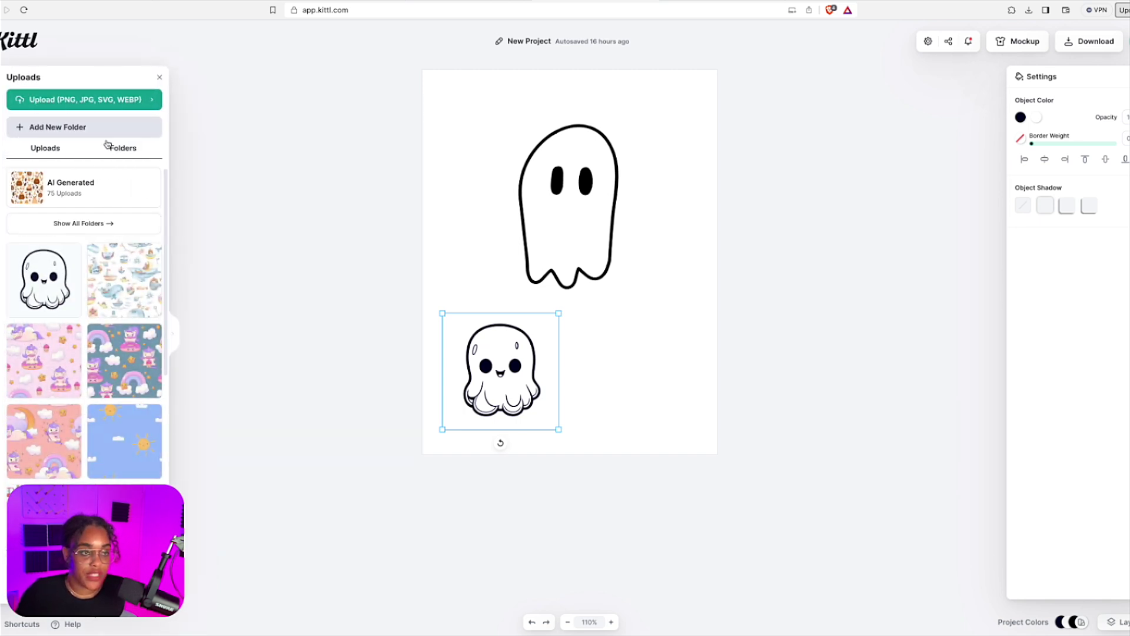
click(85, 99)
click(606, 248)
click(611, 272)
click(607, 294)
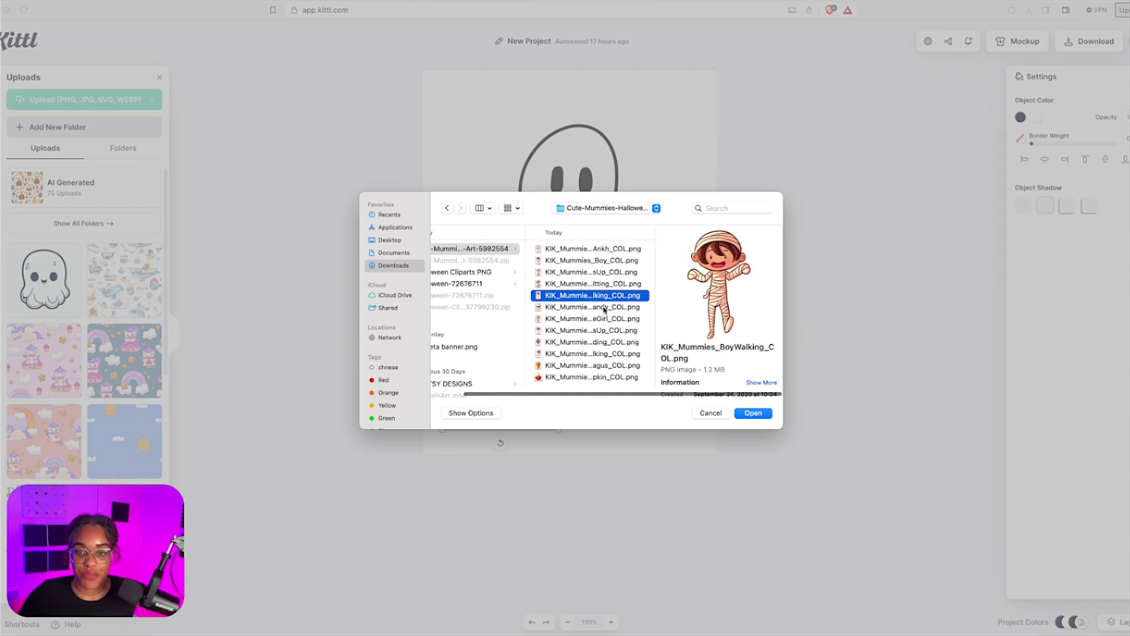
click(605, 306)
click(607, 318)
click(612, 331)
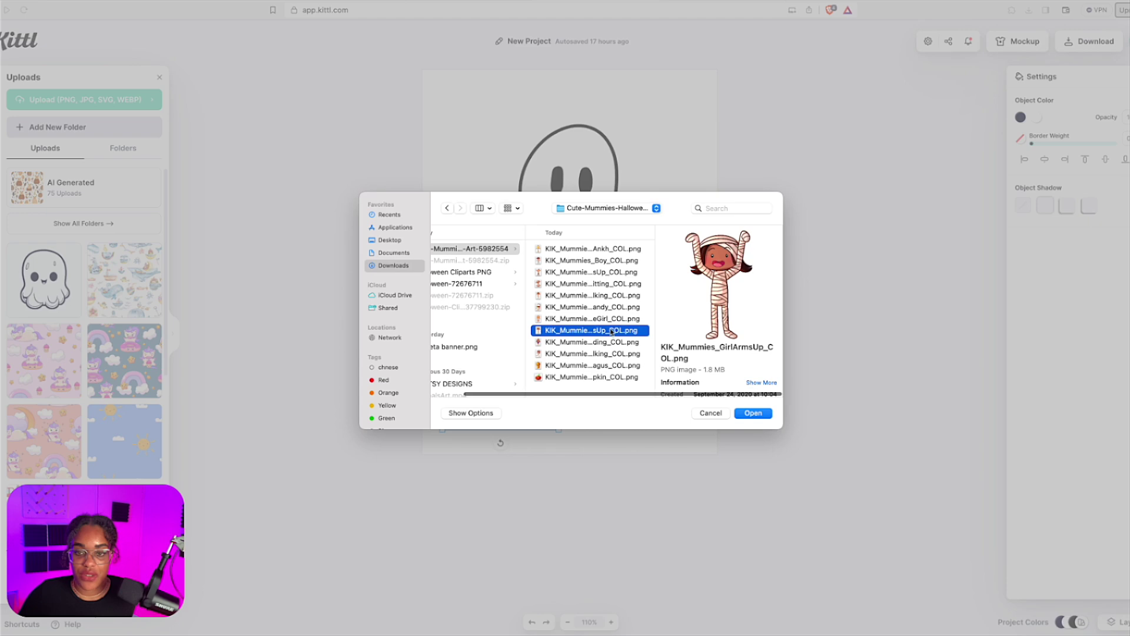
click(752, 413)
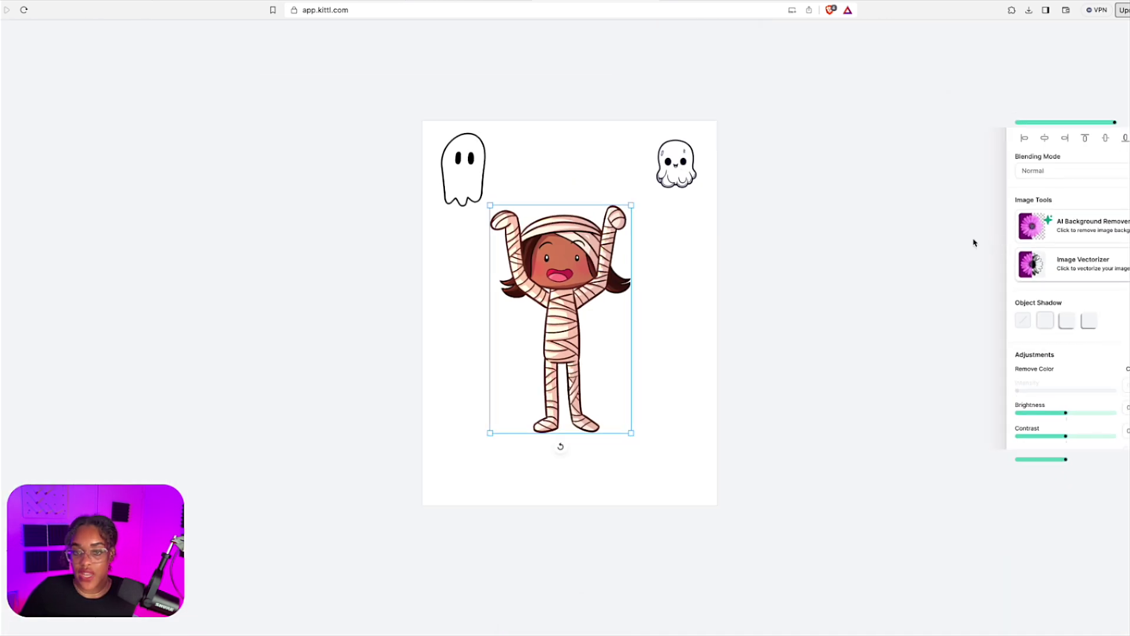
Step: Vectorize the uploaded mummy girl image with about six colors
click(1115, 259)
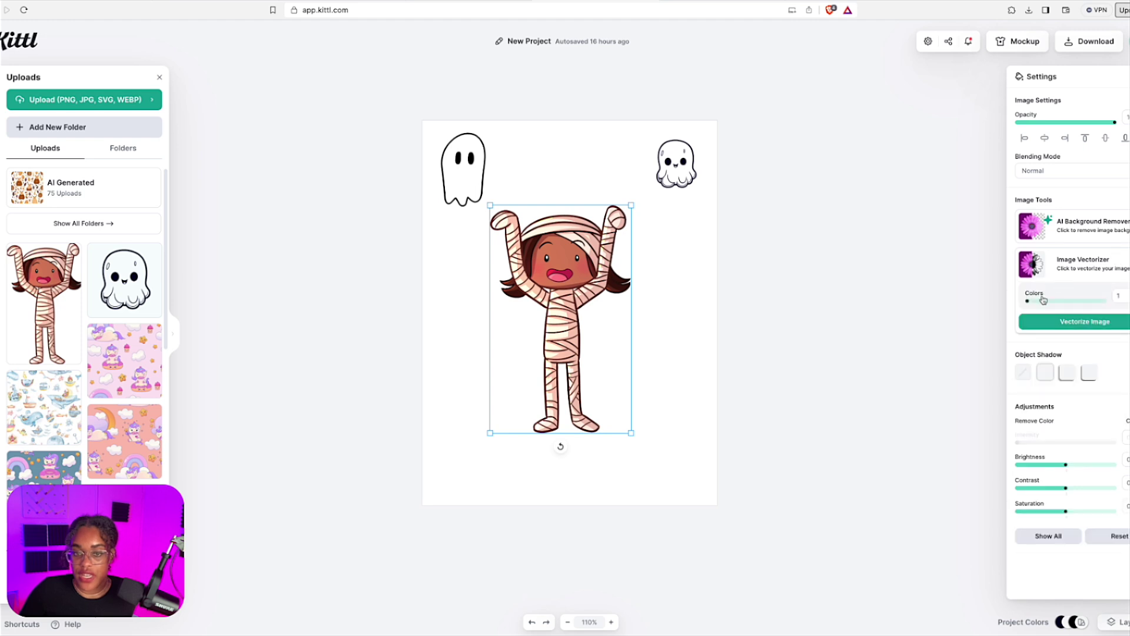
drag(1032, 304, 1045, 305)
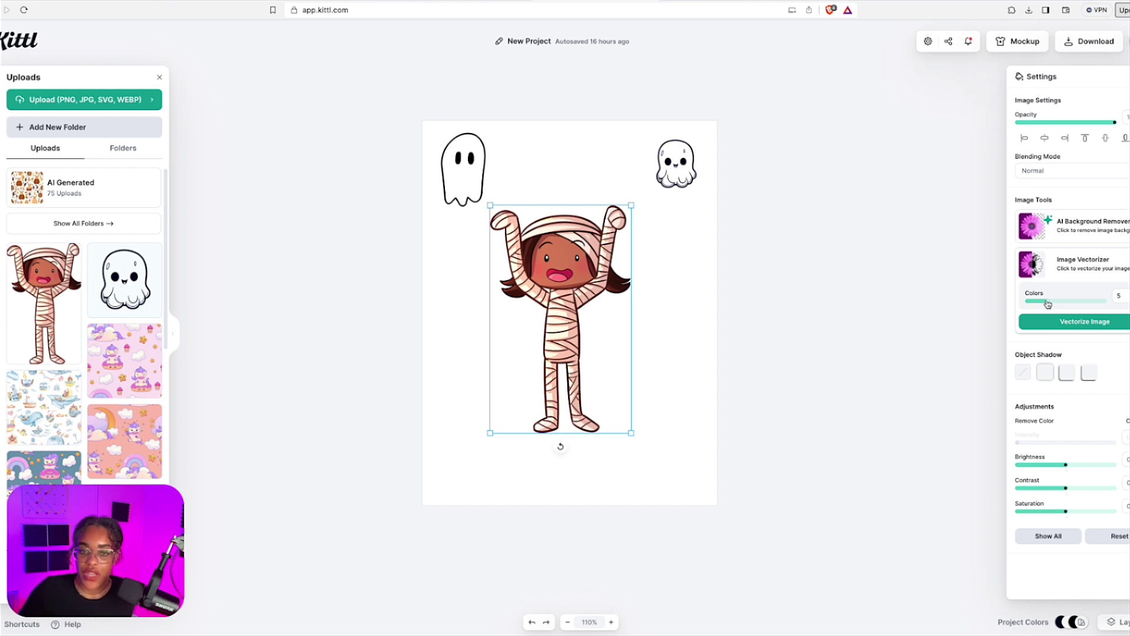
drag(1047, 303, 1054, 303)
click(1057, 325)
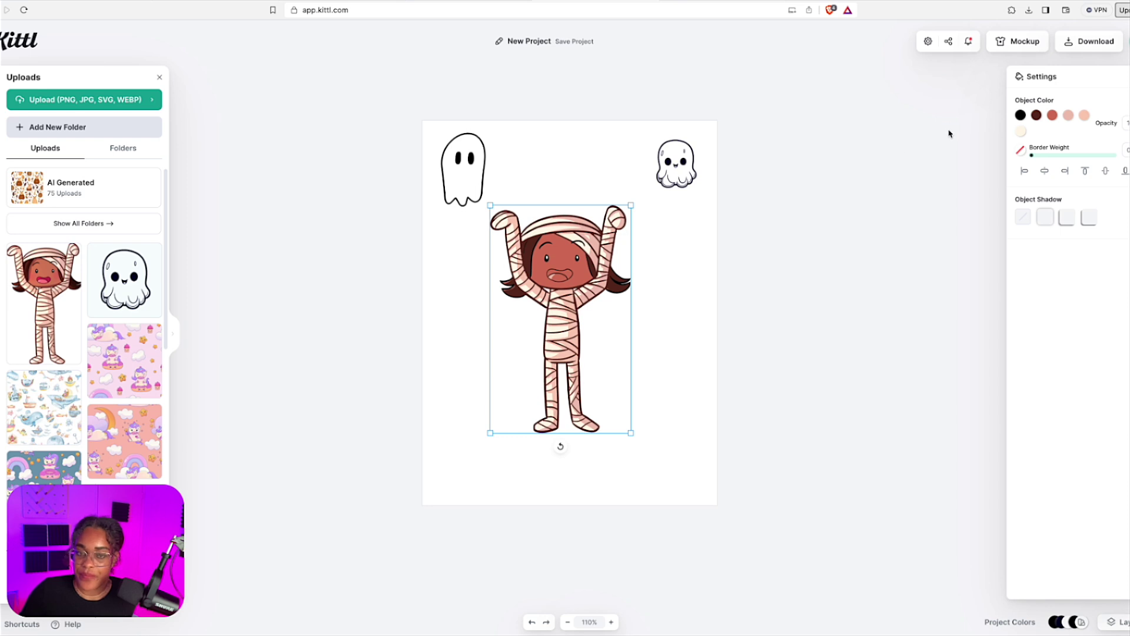
Step: Change the mummy girl's pink and peach bandage shading colors to white (ffffff)
click(1068, 115)
mouse_move(1011, 186)
mouse_down()
mouse_move(1012, 151)
mouse_move(960, 163)
mouse_move(950, 220)
mouse_move(924, 152)
mouse_up()
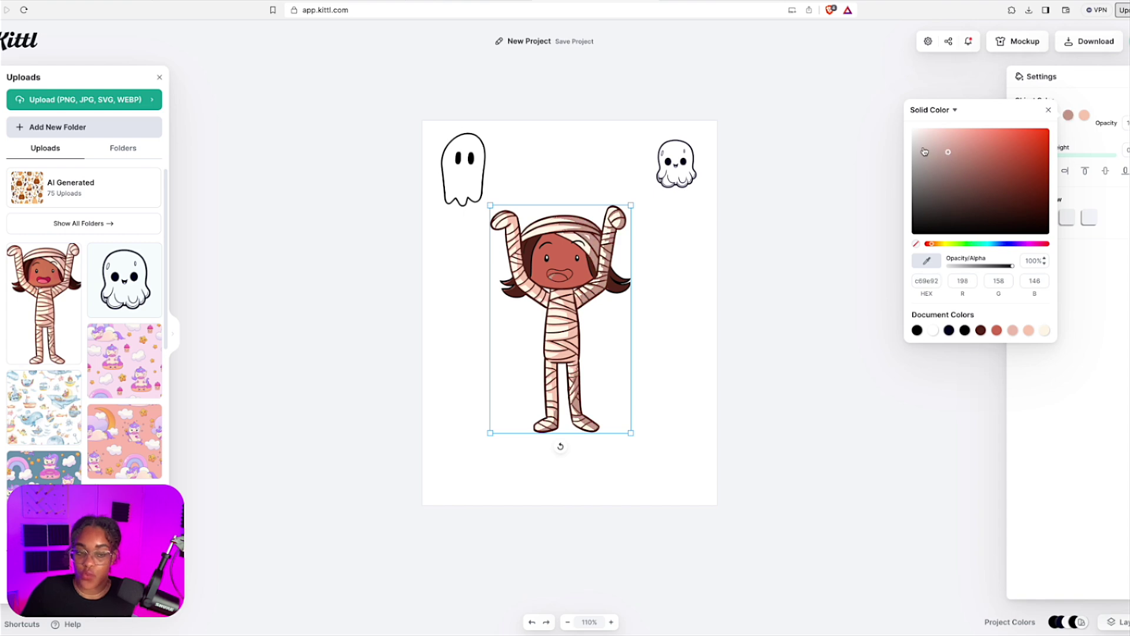
click(935, 330)
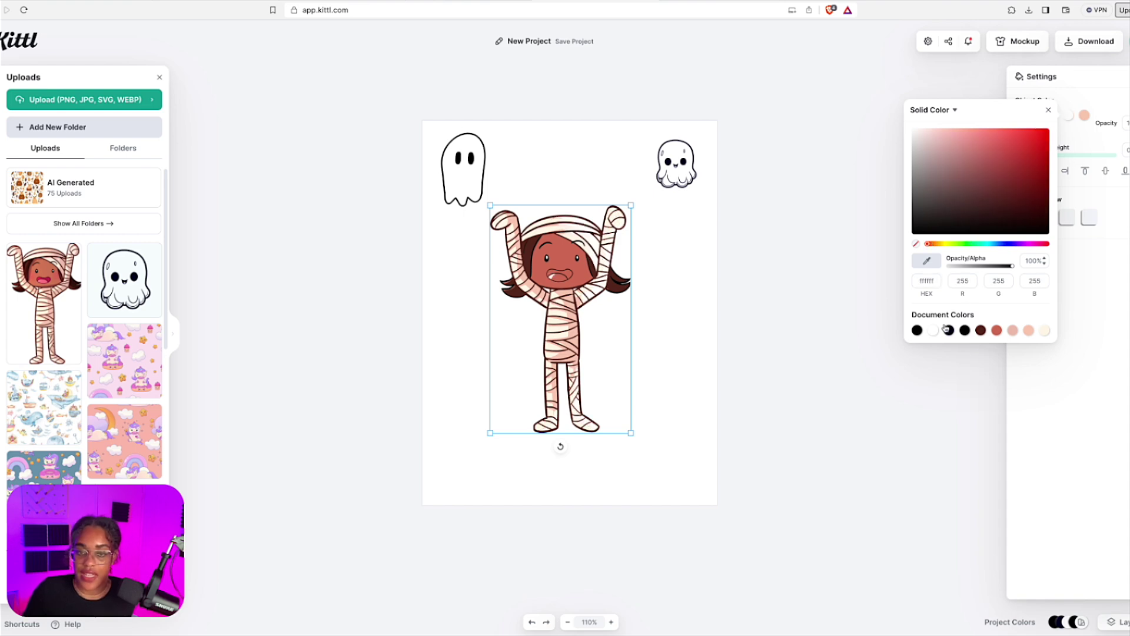
click(1104, 97)
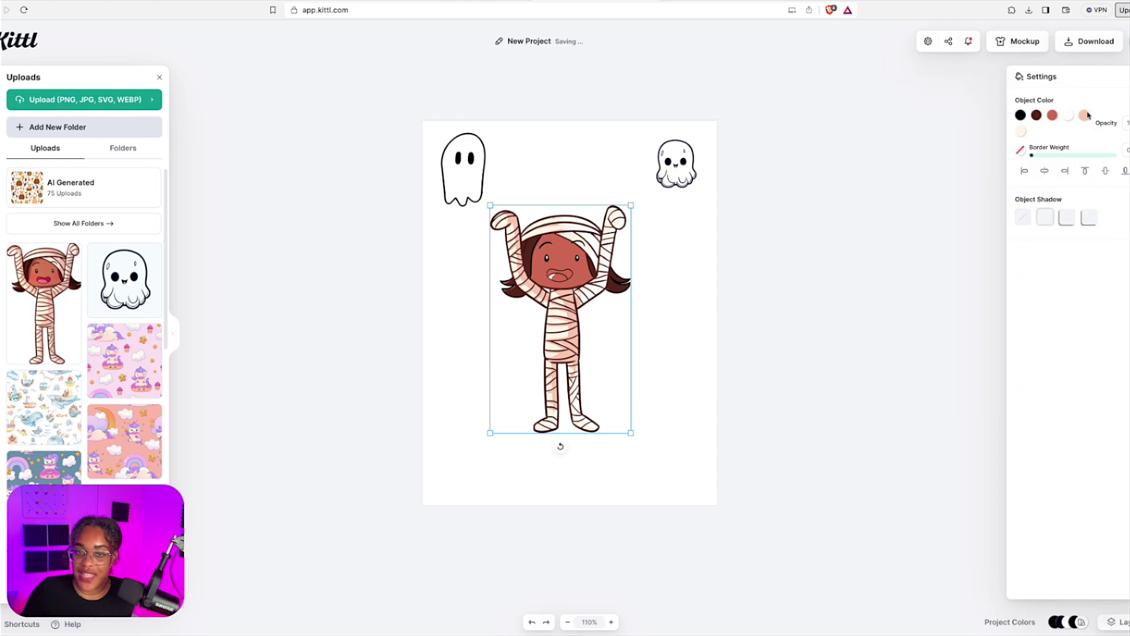
click(1084, 115)
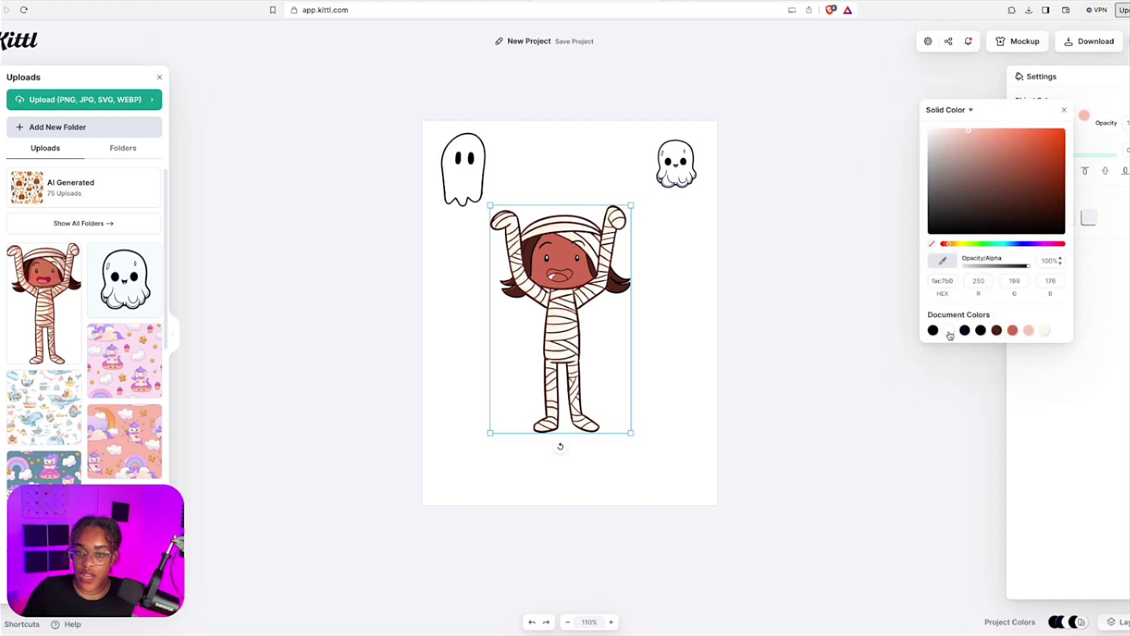
click(949, 332)
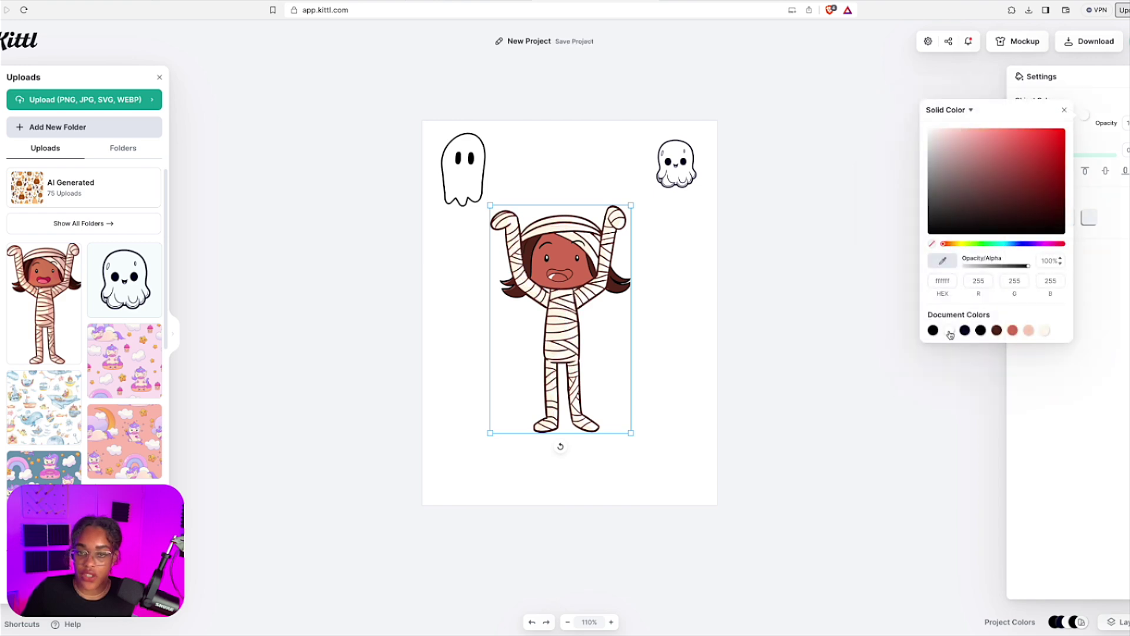
click(1102, 105)
Step: Change the mummy girl's dark outline and brown hair colors to black
click(1022, 116)
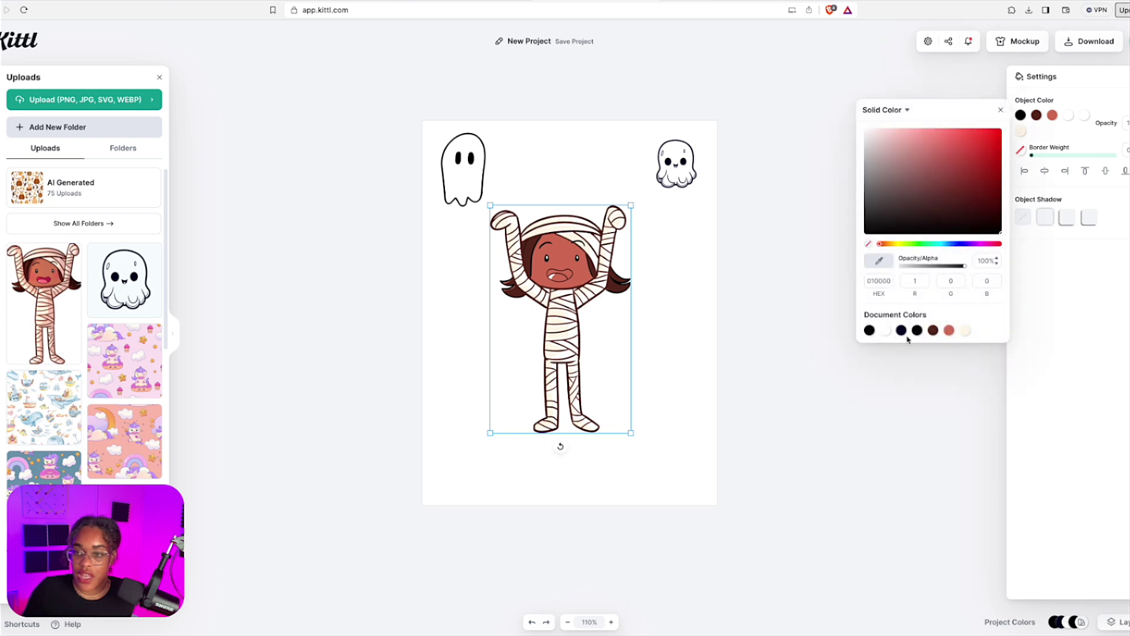
click(932, 330)
click(1036, 115)
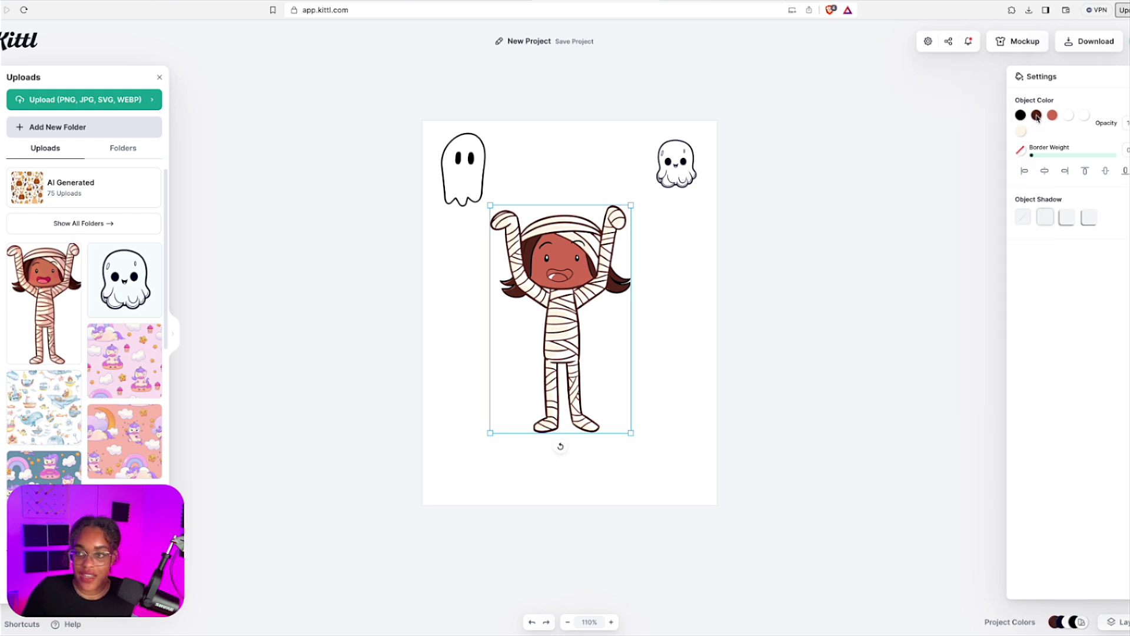
click(886, 331)
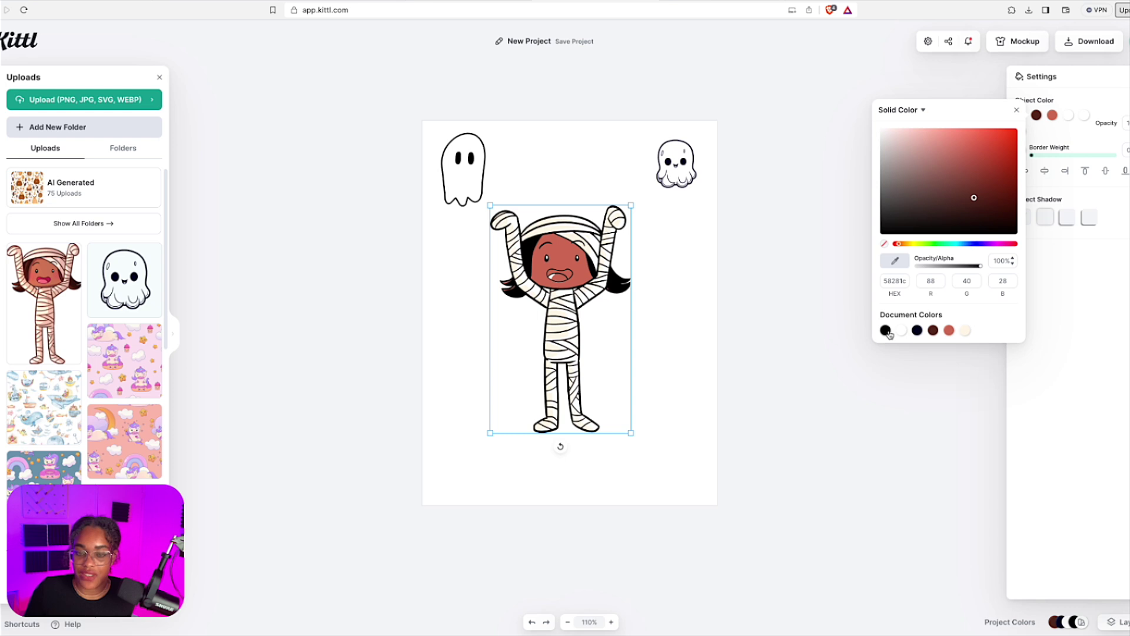
Step: Change the mummy girl's reddish face color and cream bandage color to white (ffffff)
click(1019, 137)
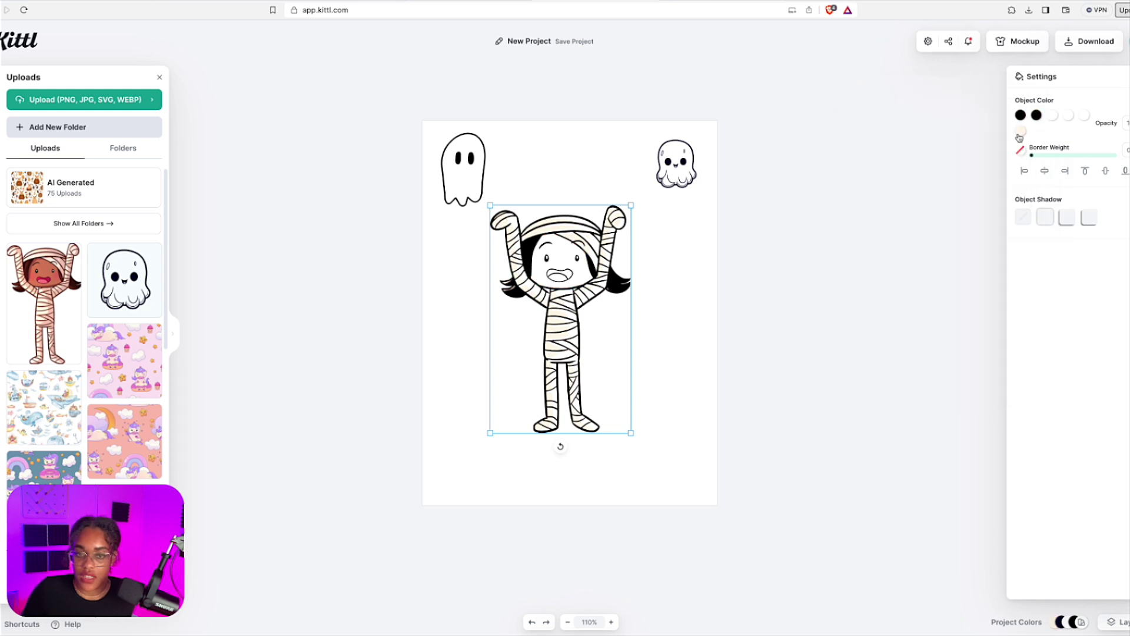
click(1019, 136)
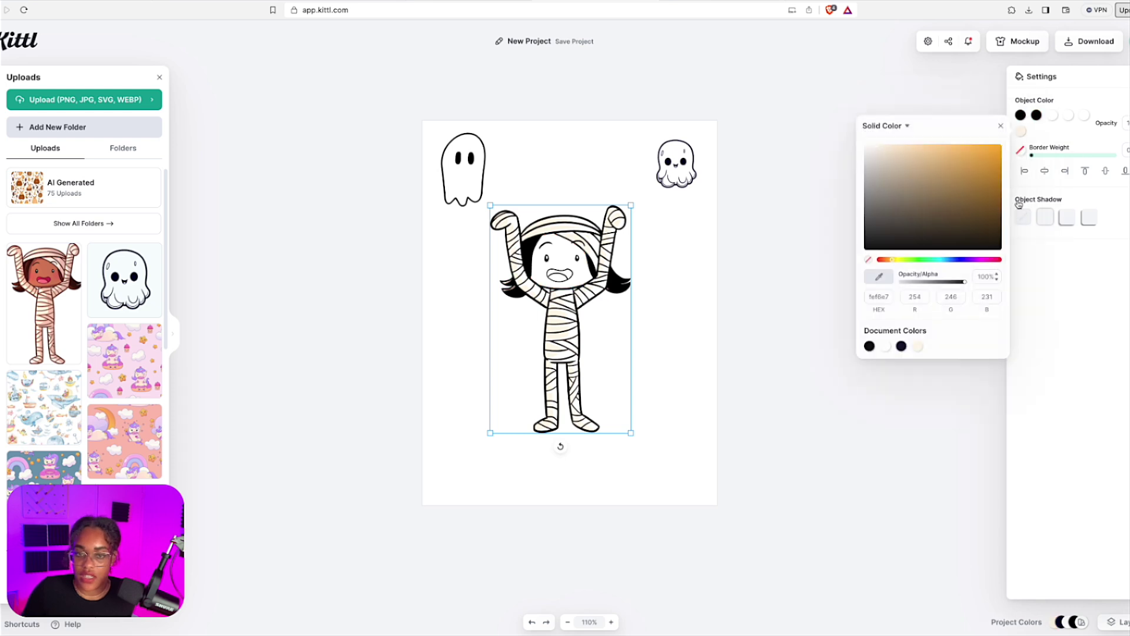
click(886, 347)
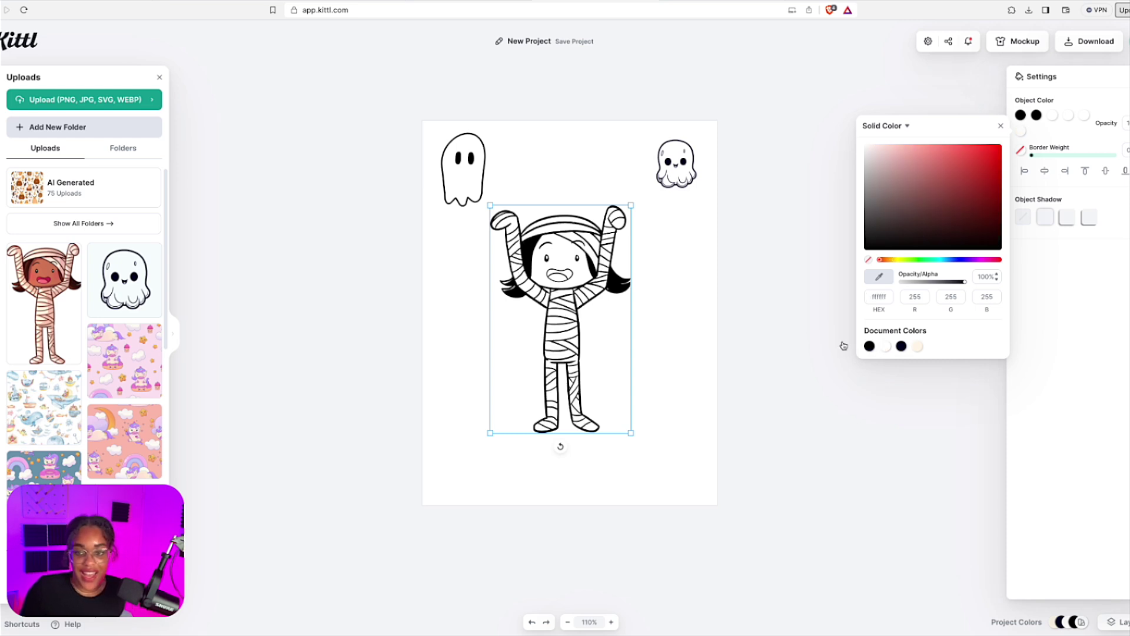
click(782, 321)
Step: Shrink the mummy girl to about five sixths of its size and center it on the artboard below the two ghosts
click(594, 236)
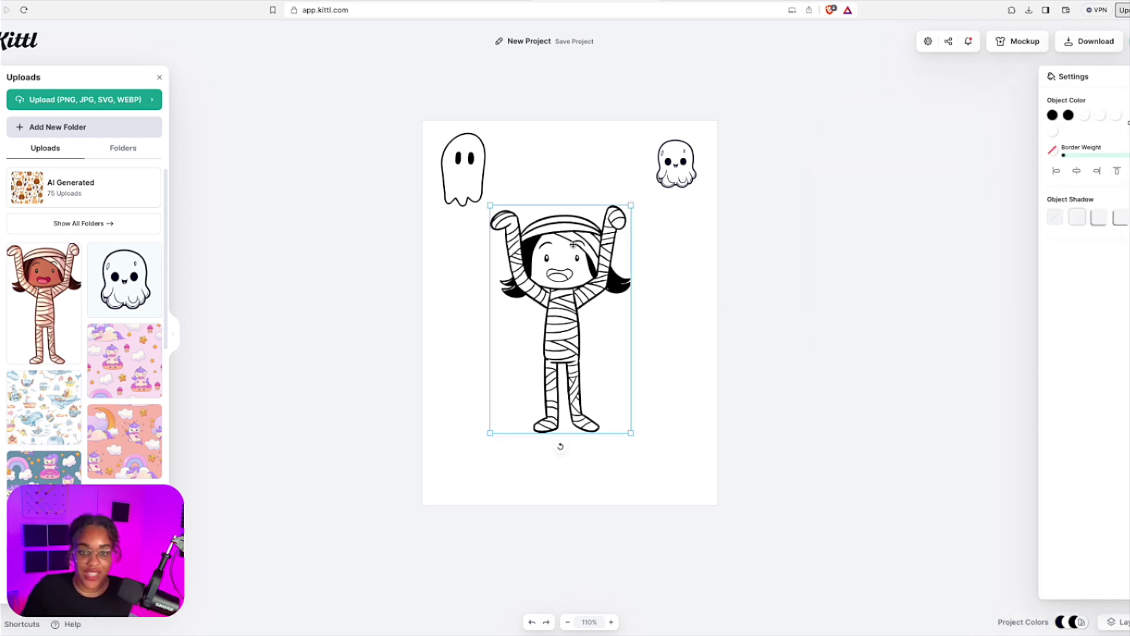
drag(582, 261, 601, 245)
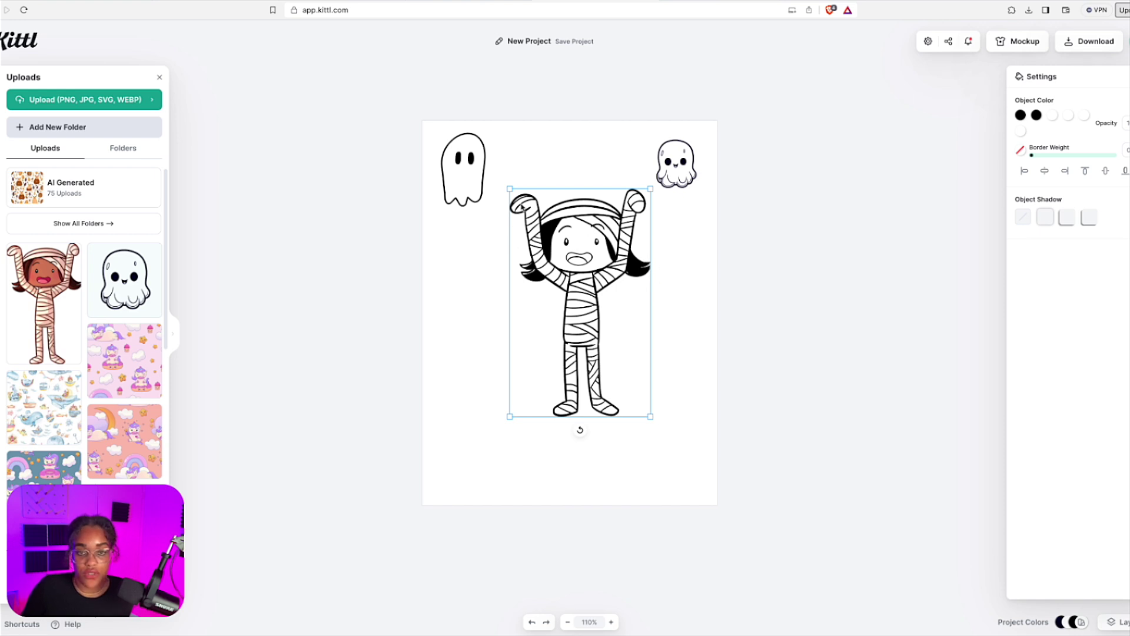
drag(509, 189, 471, 166)
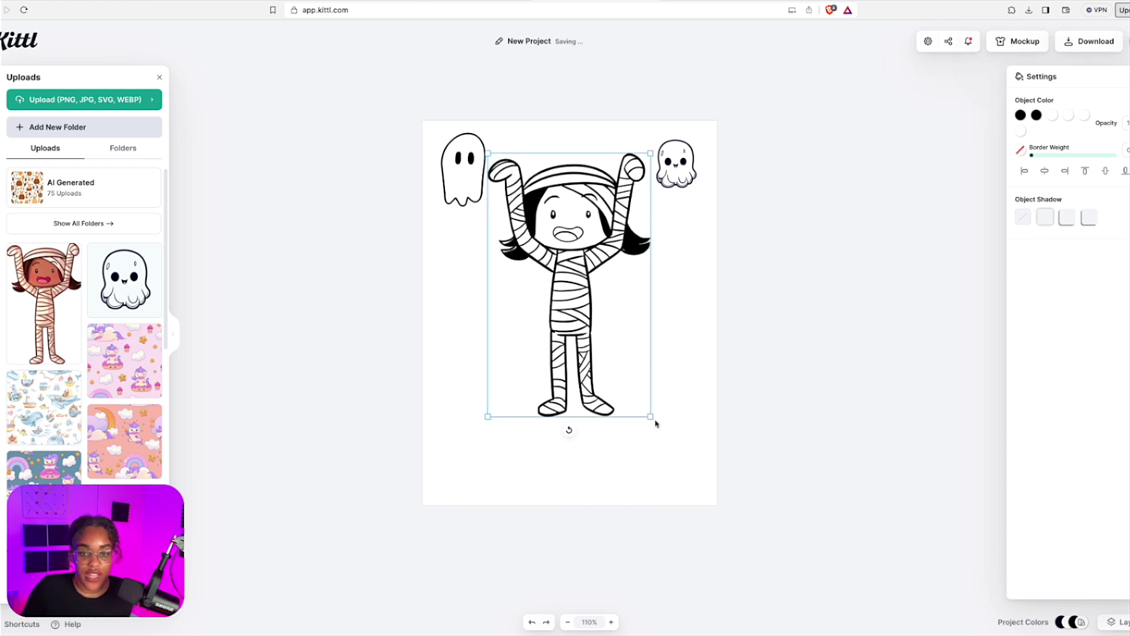
drag(650, 418, 604, 321)
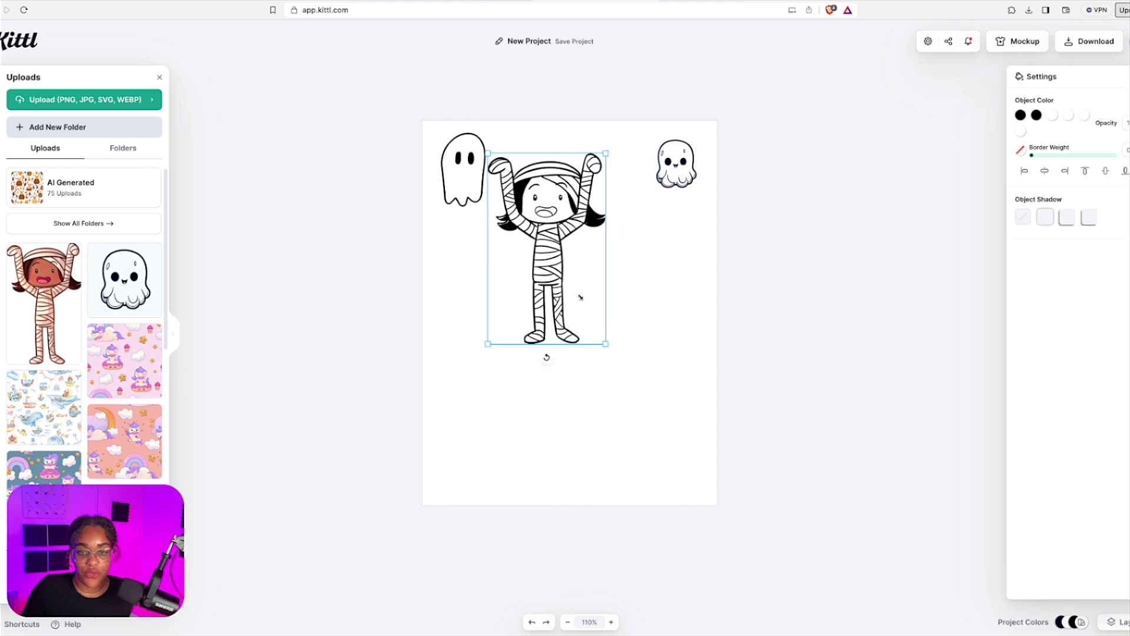
drag(542, 262, 565, 325)
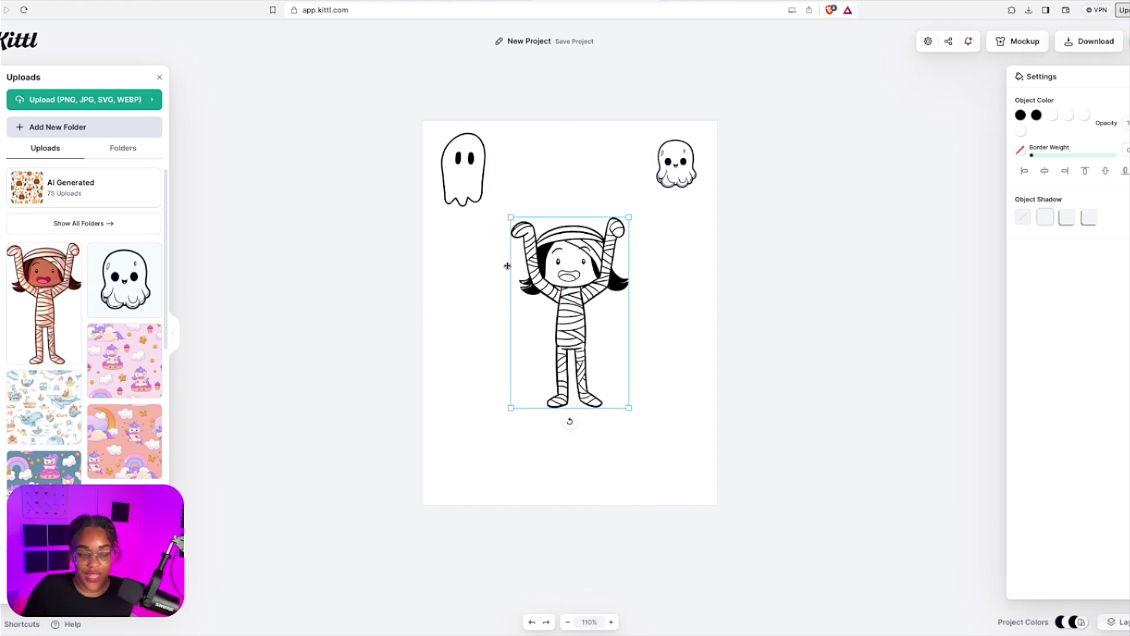
Step: Switch to the Etsy listing for toddler Halloween coloring pages to examine its sample pages, and return to the Kittl design
scroll(383, 146, right, 1)
click(324, 1)
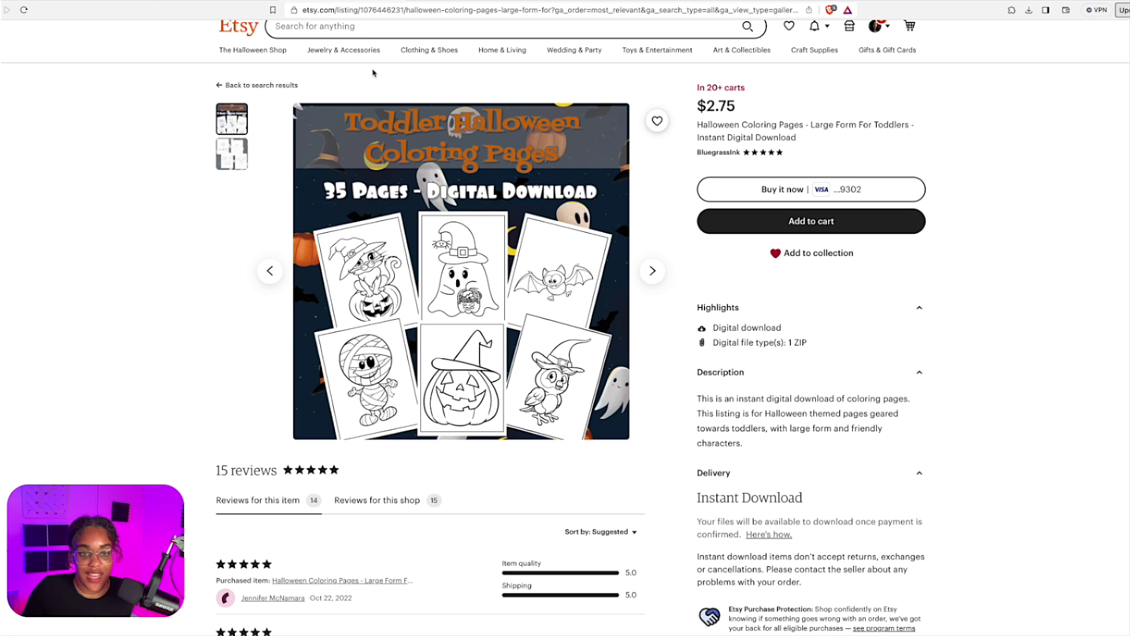
click(225, 2)
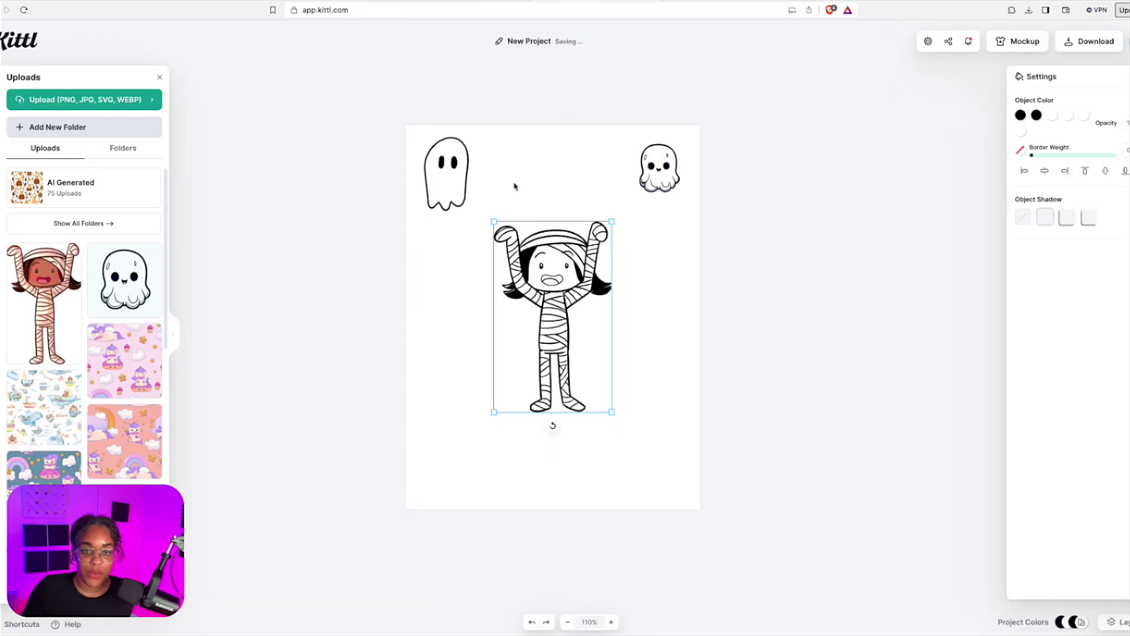
Step: Add a headline reading "BOO!" and place it centered below the mummy girl's feet
scroll(515, 184, down, 1)
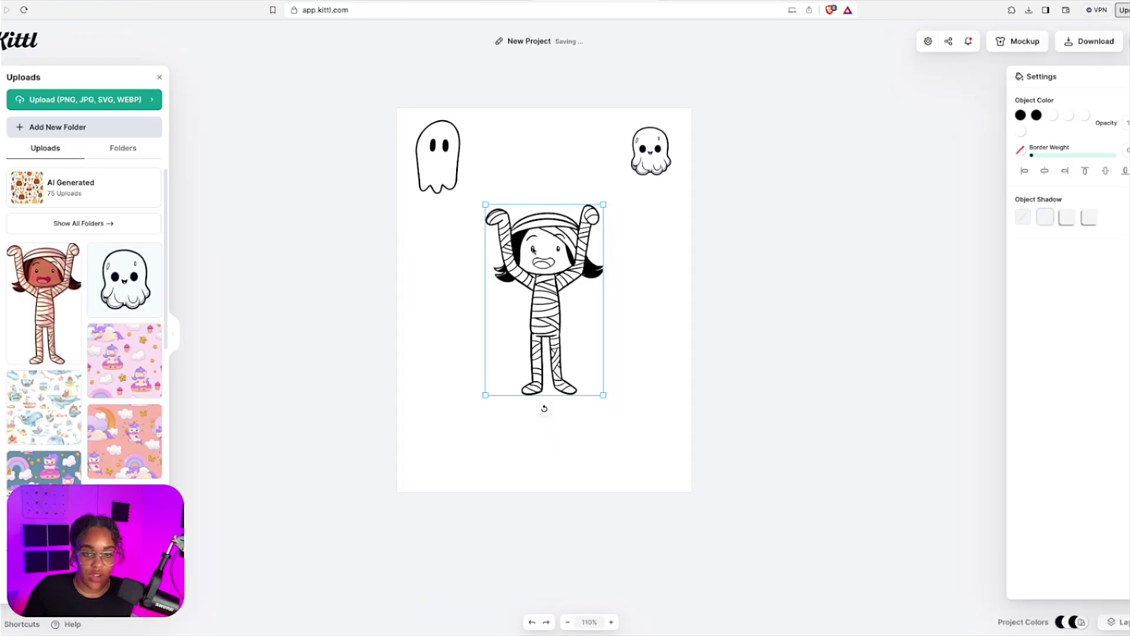
click(3, 252)
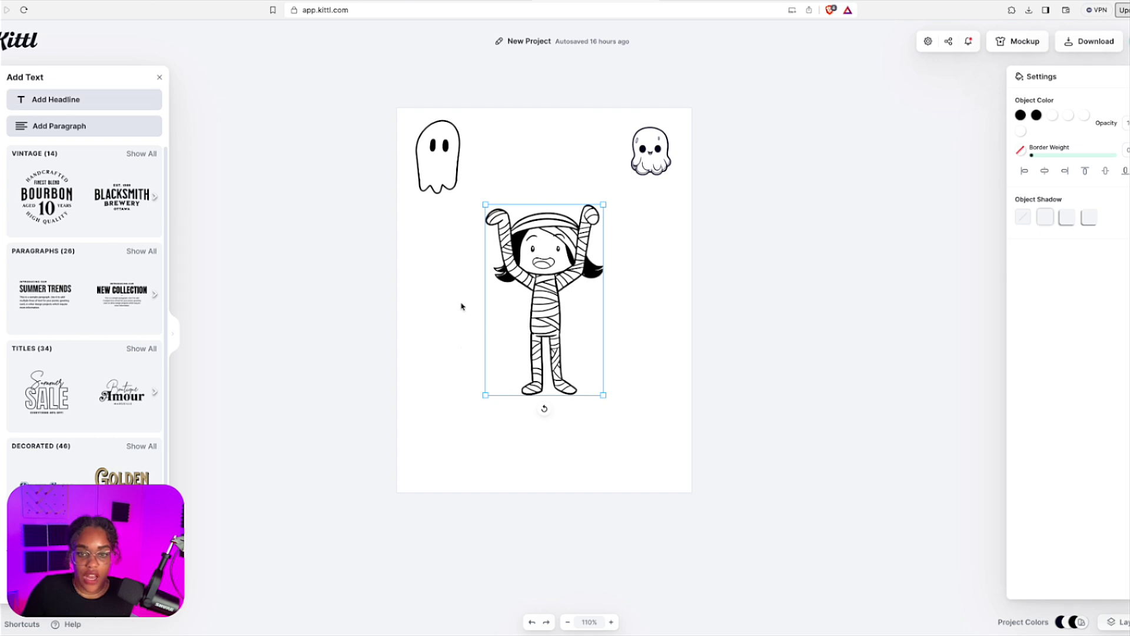
scroll(507, 300, down, 3)
scroll(522, 321, up, 2)
scroll(505, 322, up, 1)
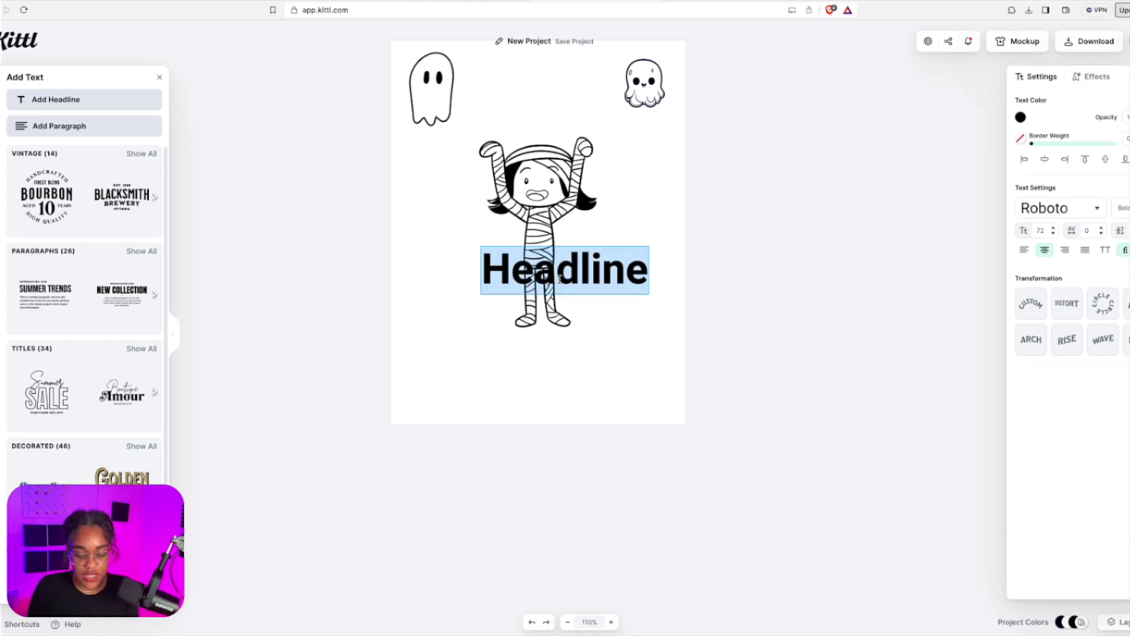
text(Bo)
key(BackSpace)
text(OO!)
scroll(559, 280, left, 5)
scroll(502, 293, right, 3)
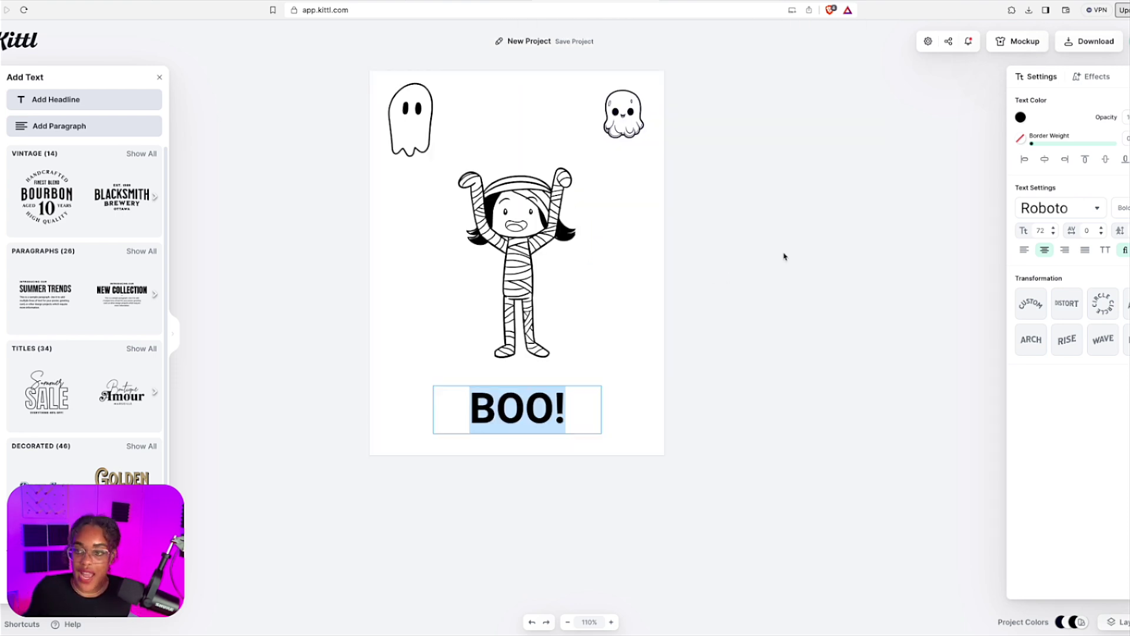
Step: Set the "BOO!" headline's typeface to Bustery and its text color to white
click(1036, 207)
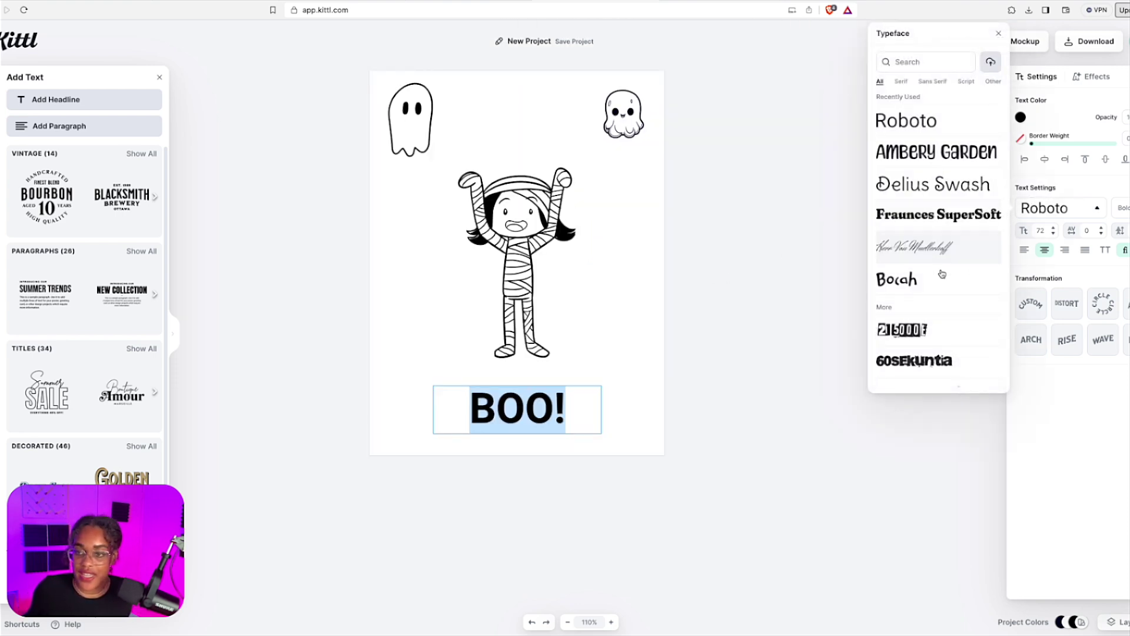
scroll(936, 281, down, 2)
scroll(936, 276, up, 2)
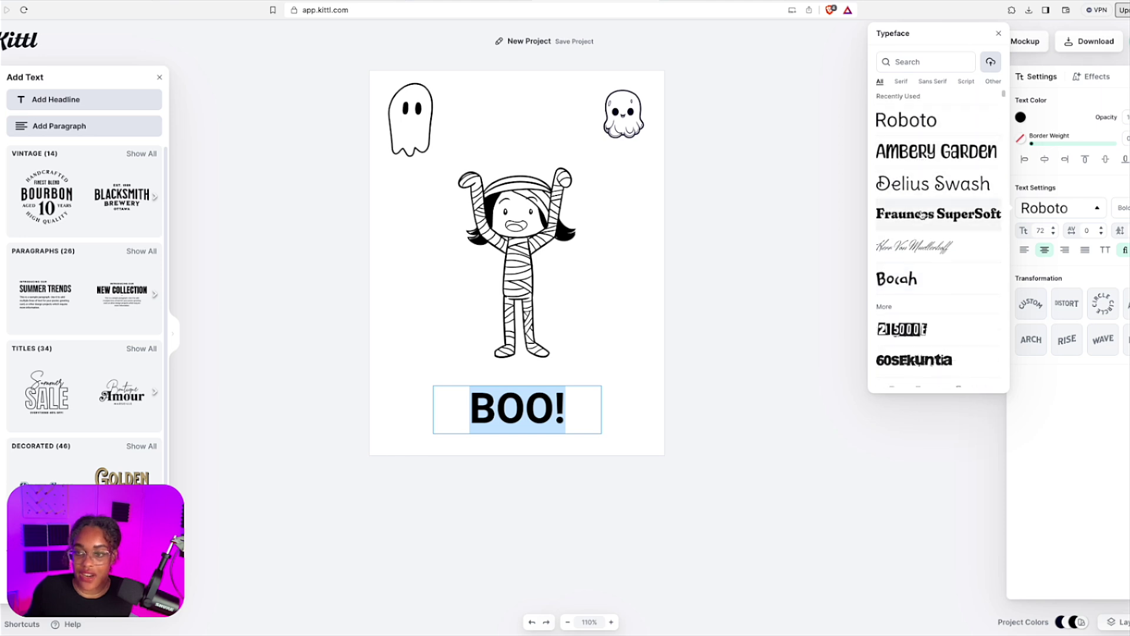
scroll(921, 235, down, 5)
click(912, 176)
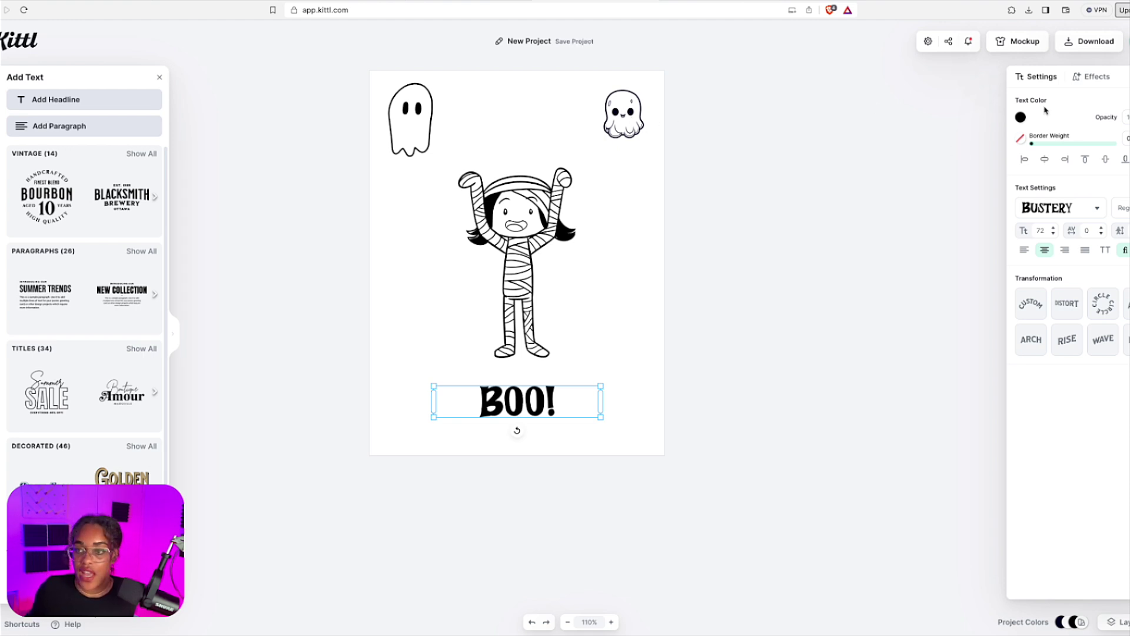
click(1021, 119)
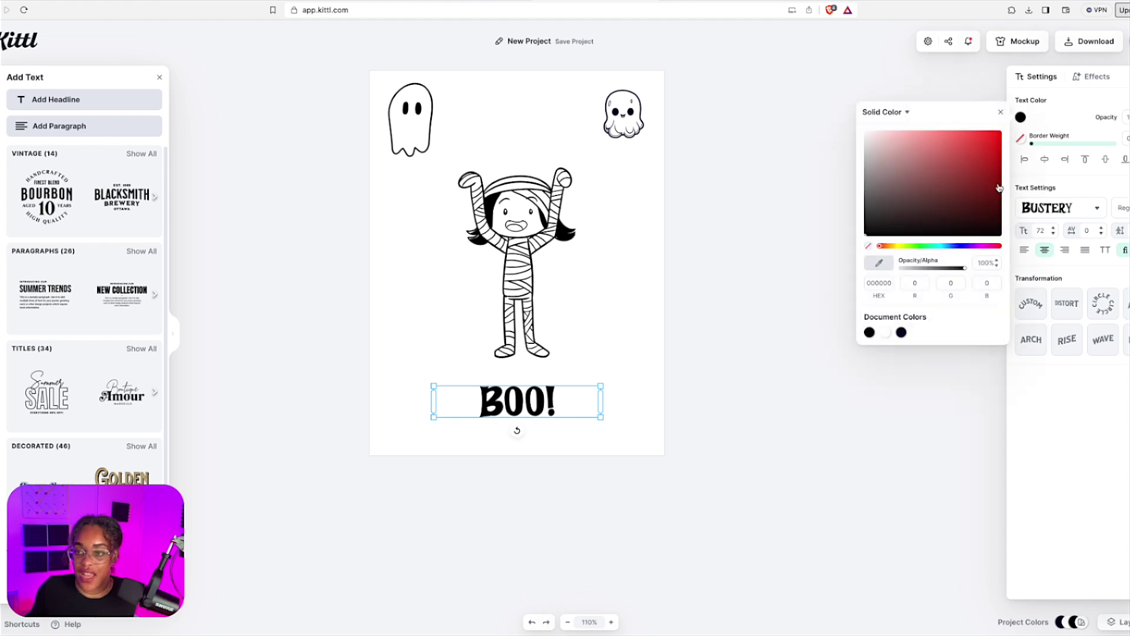
click(885, 332)
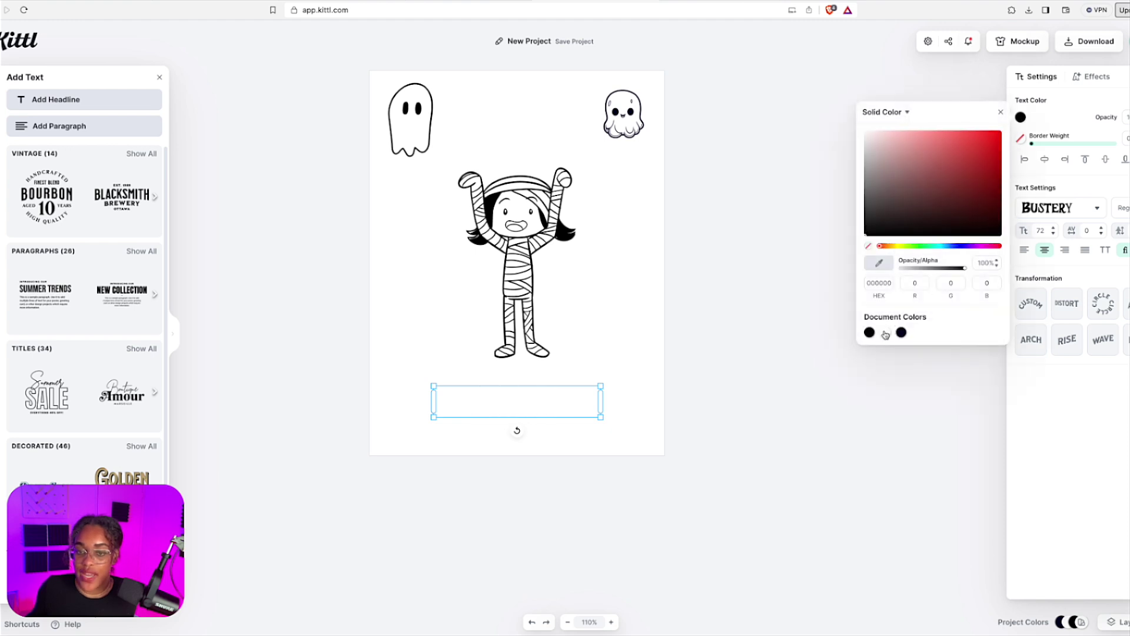
Step: Increase the border weight of the "BOO!" headline to outline its letters, and open the elements library
click(1038, 141)
click(1034, 144)
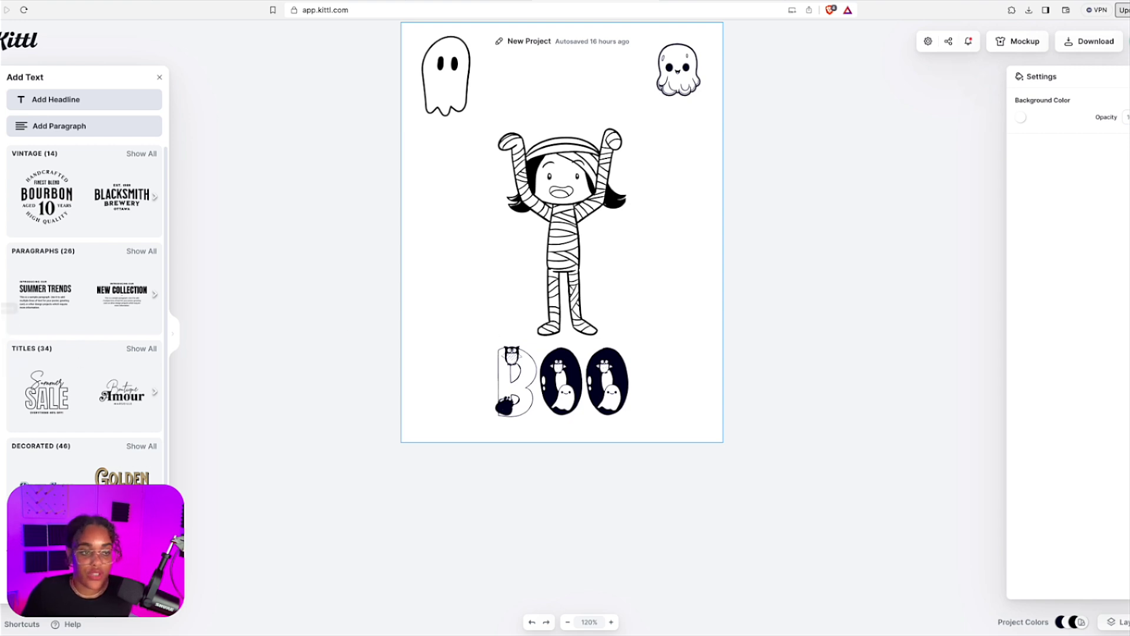
click(9, 314)
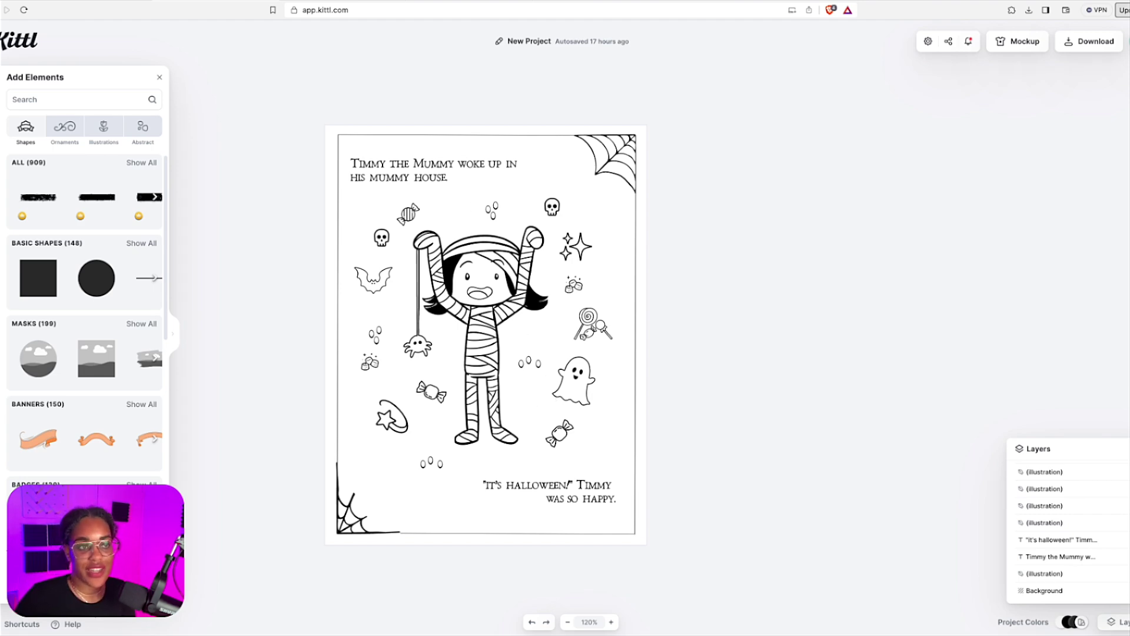
Step: Switch to the Etsy listing for printable Halloween colouring pages to check its cart demand, and return to the Kittl storybook page
click(82, 2)
drag(739, 101, 699, 100)
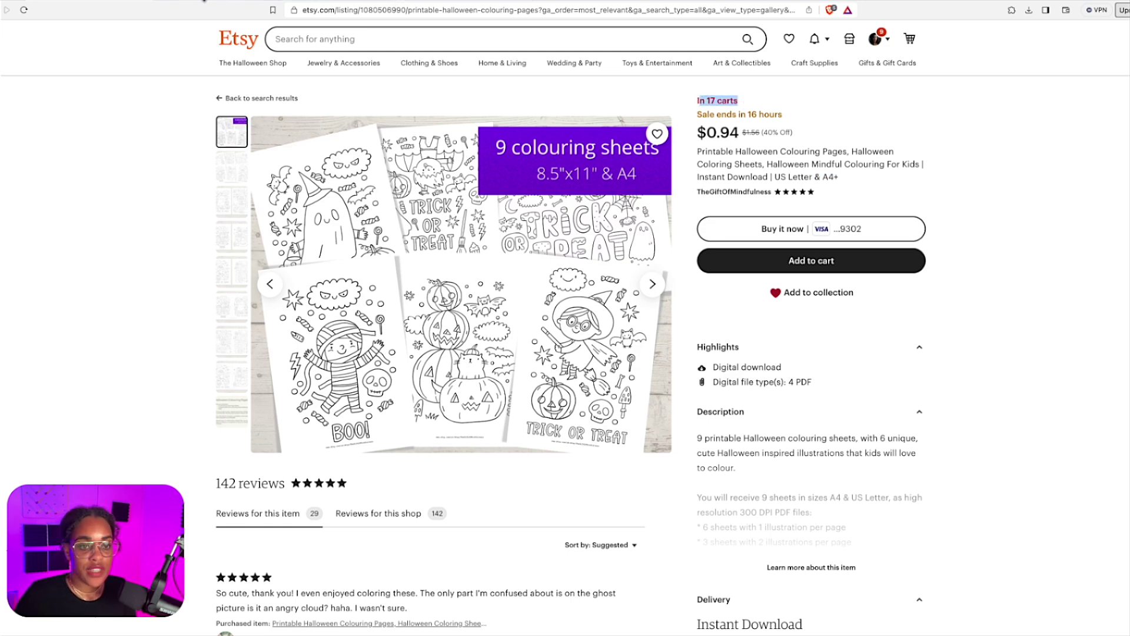
click(205, 2)
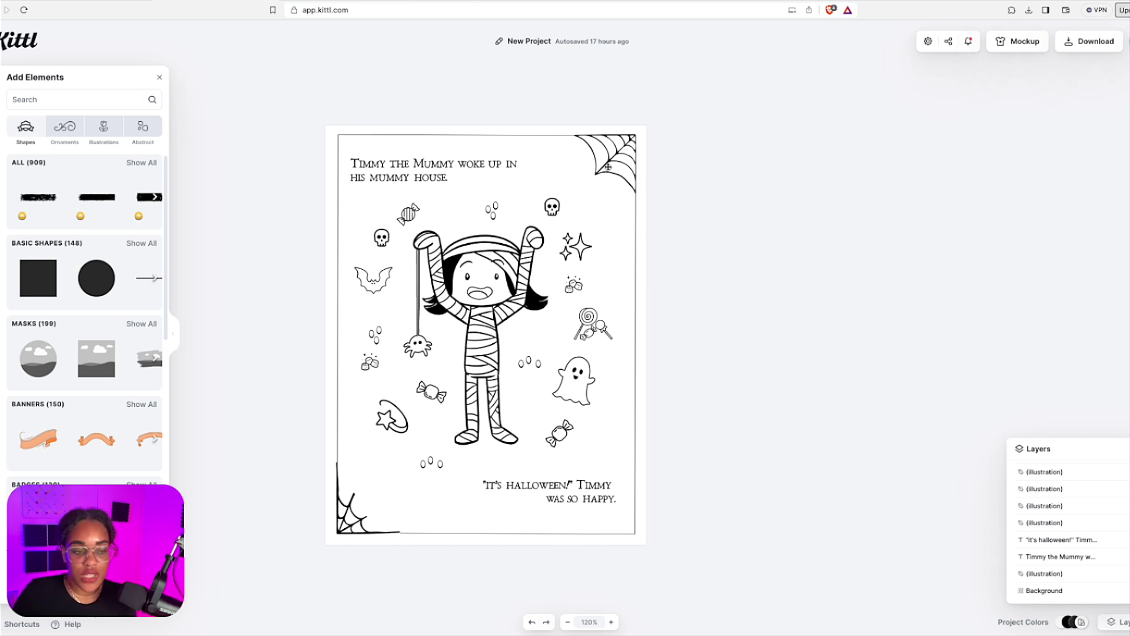
scroll(612, 179, left, 1)
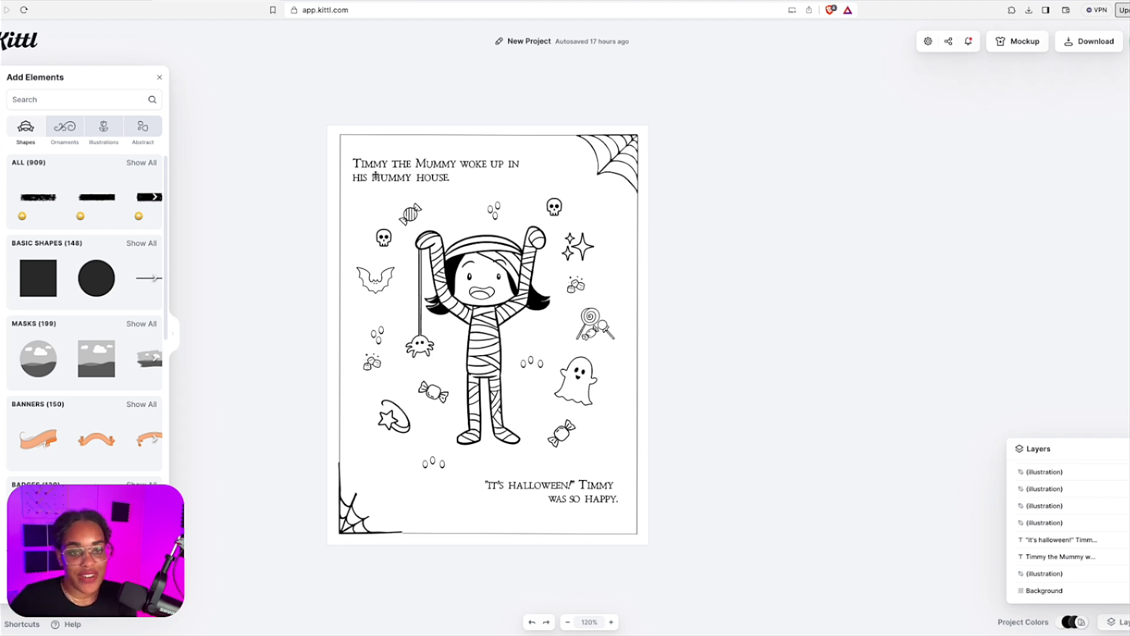
Step: Switch to ChatGPT to examine the prompt for a ten-sentence children's story about a boy mummy and the generated sentences
key(ctrl+Tab)
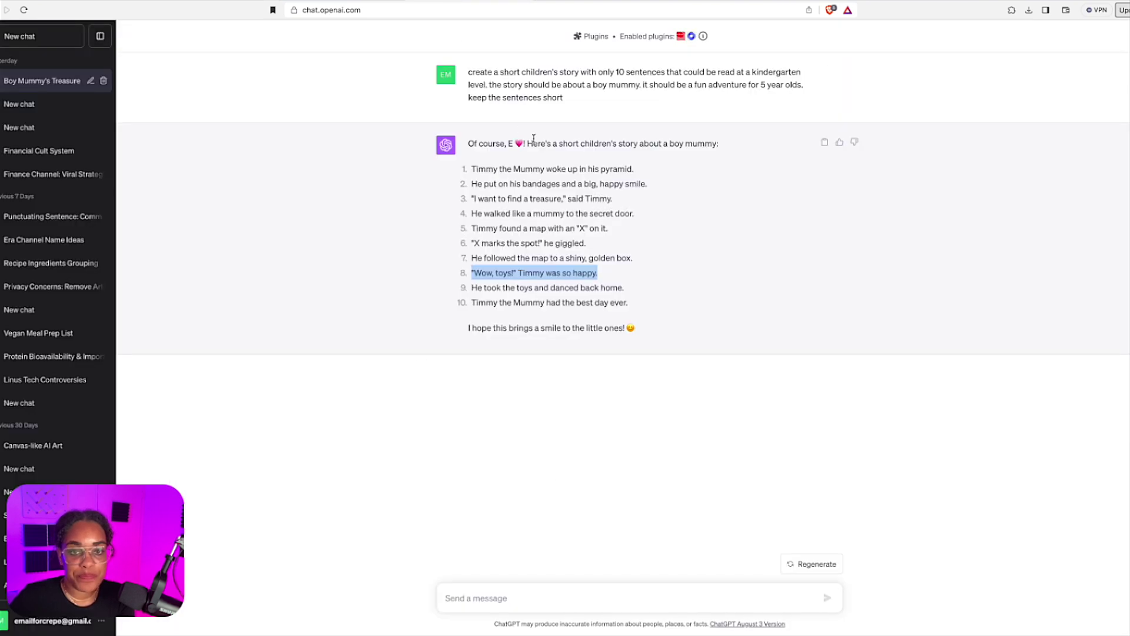
click(512, 103)
drag(472, 72, 587, 80)
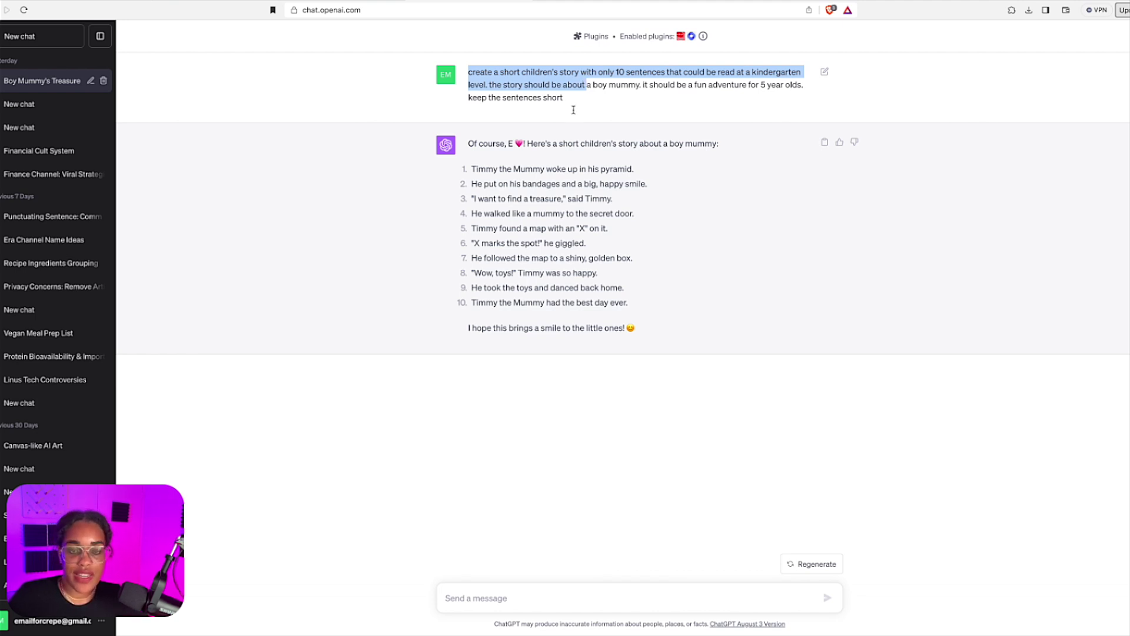
click(538, 82)
drag(562, 82, 662, 93)
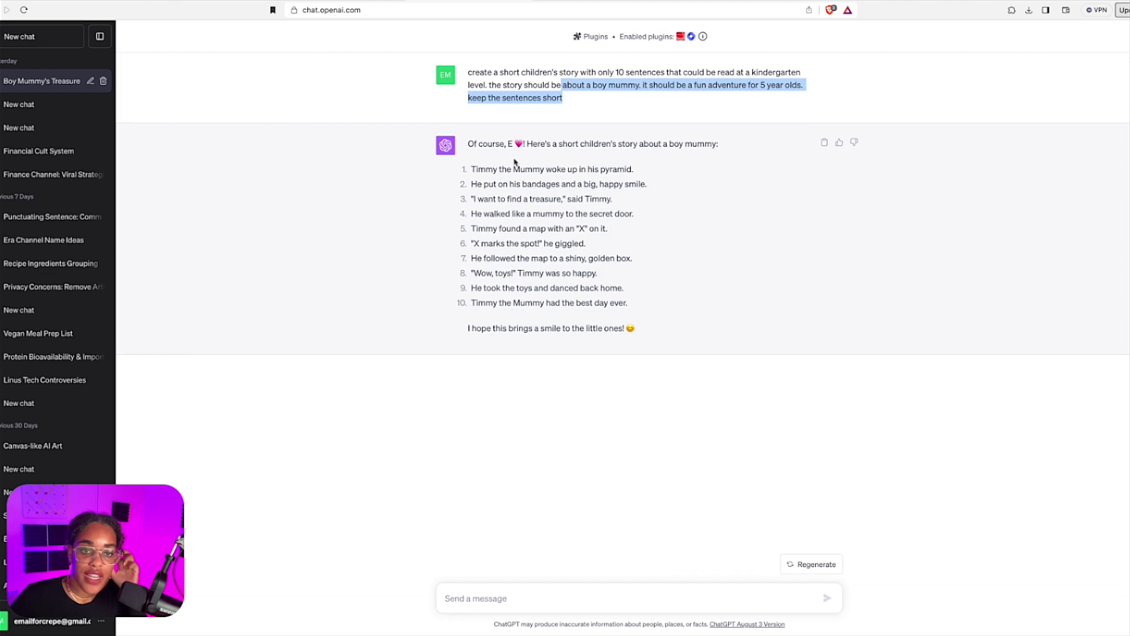
drag(474, 165, 630, 304)
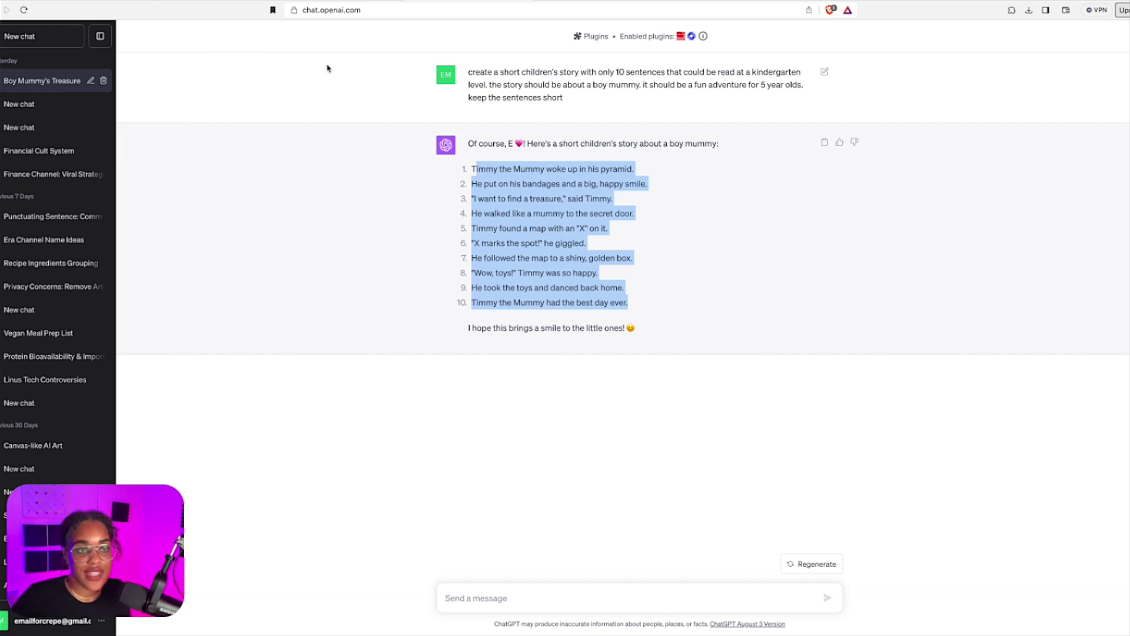
Step: Compare the Etsy listing's sample colouring sheets with the Timmy the Mummy page in Kittl
click(68, 2)
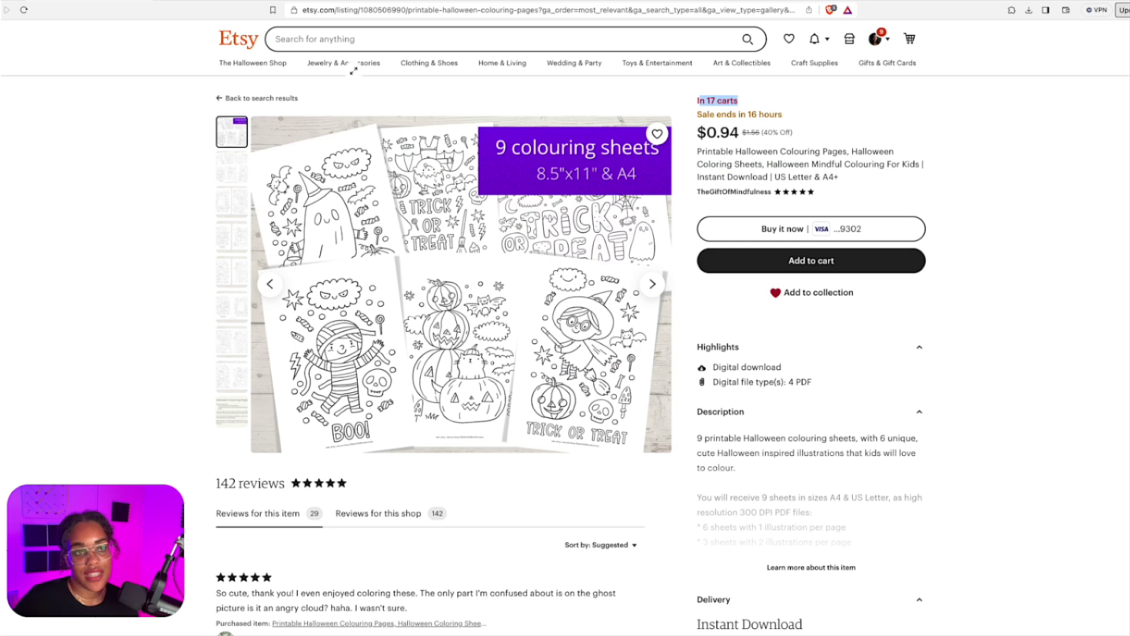
click(215, 3)
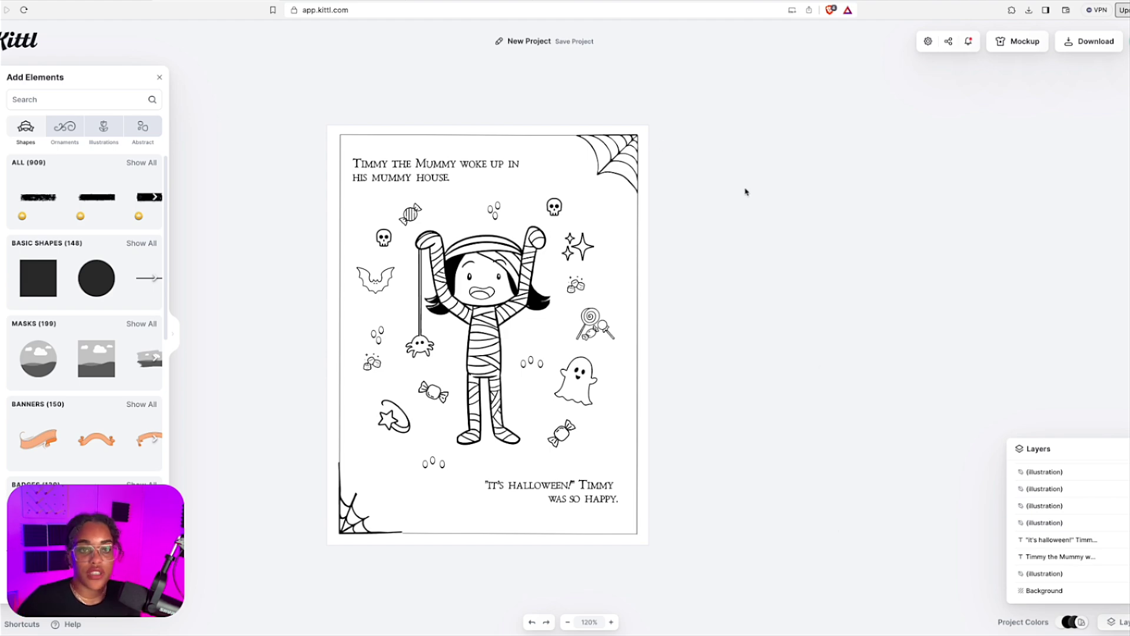
click(453, 1)
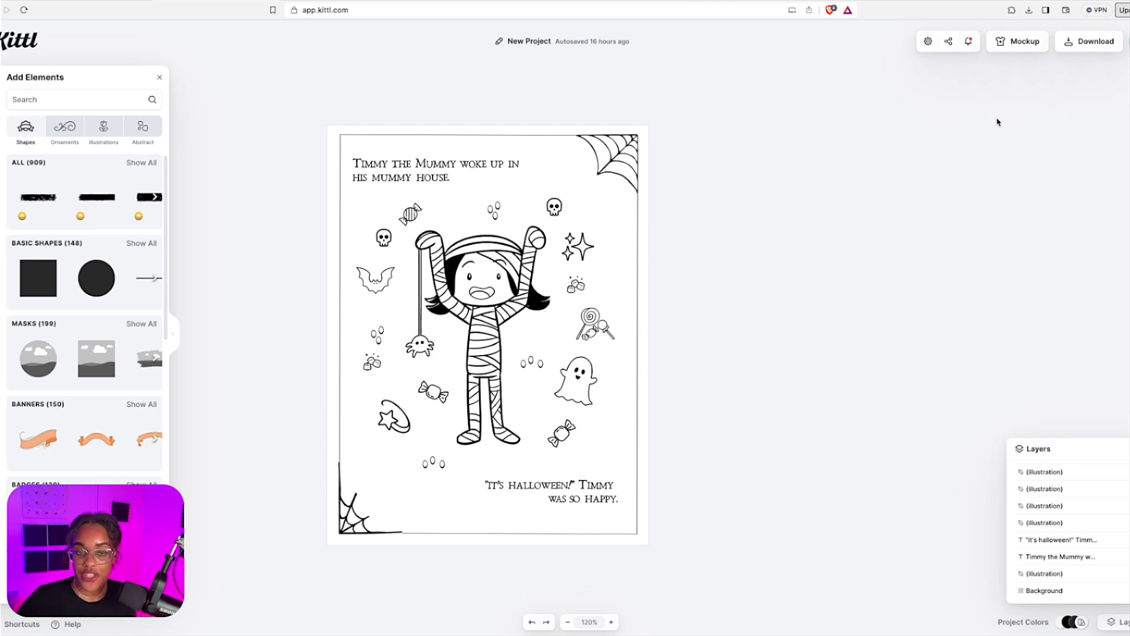
Step: Download the Timmy the Mummy page as a PNG at 8.43 × 11 in and 300 DPI with Optimize Quality off
click(1074, 52)
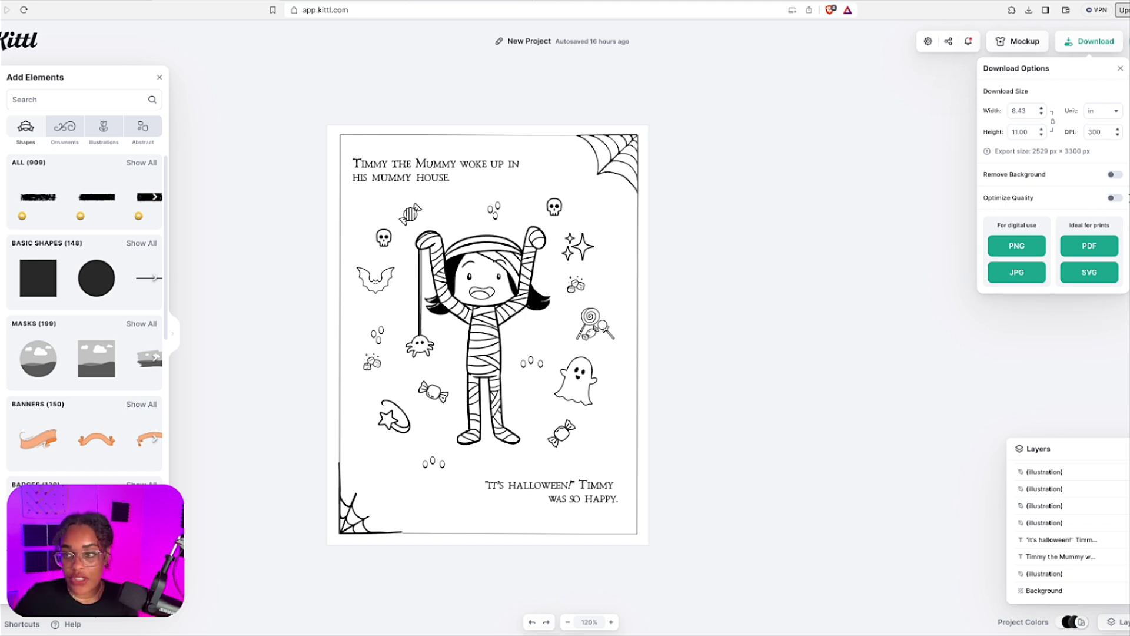
click(1114, 198)
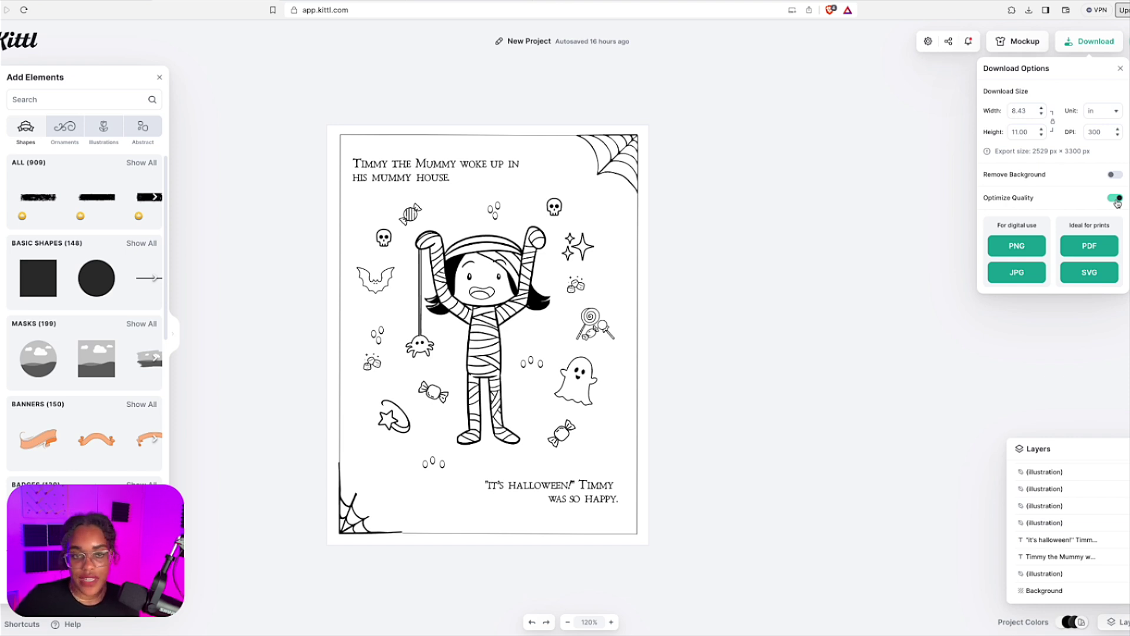
click(1115, 199)
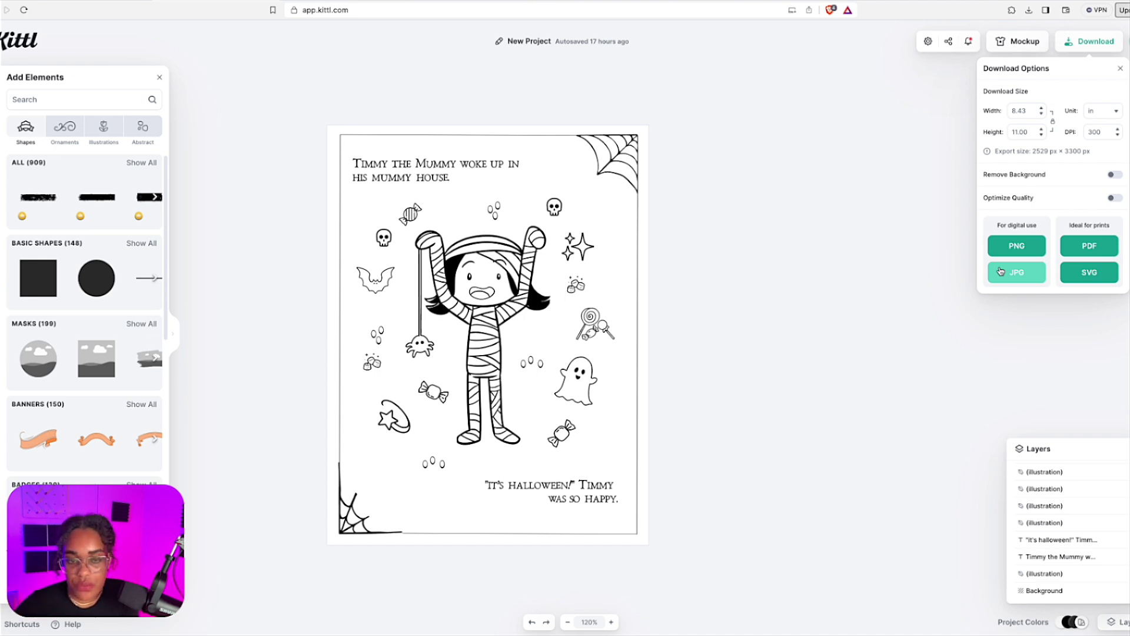
click(1024, 246)
Step: Switch to the Etsy listing to examine its second mockup image of the colouring sheets, and return to Kittl
click(101, 1)
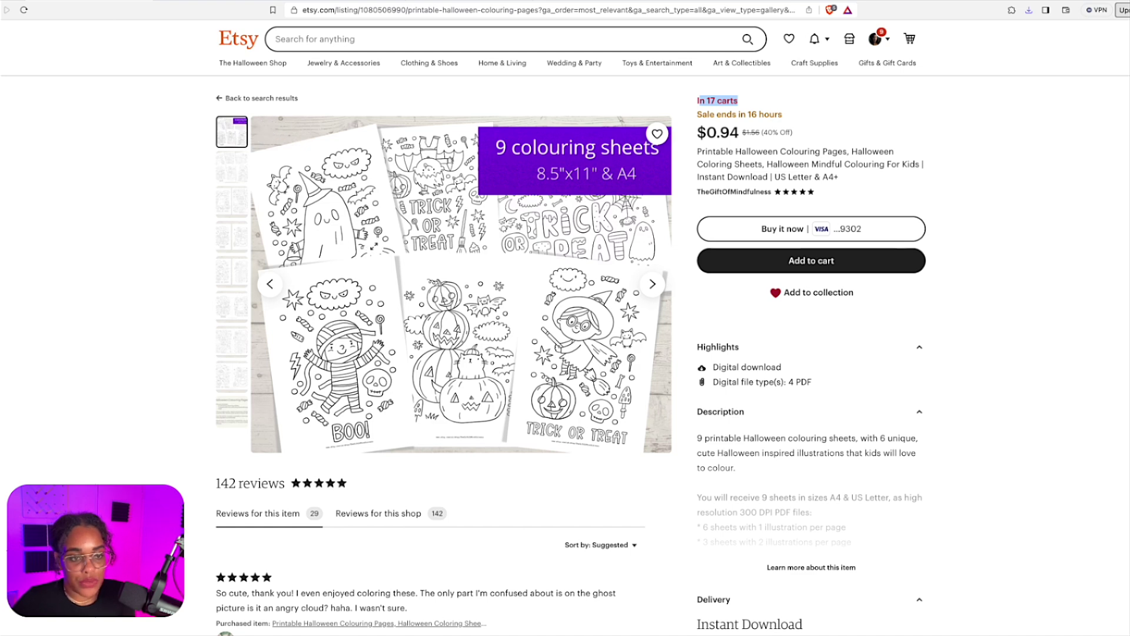
click(232, 175)
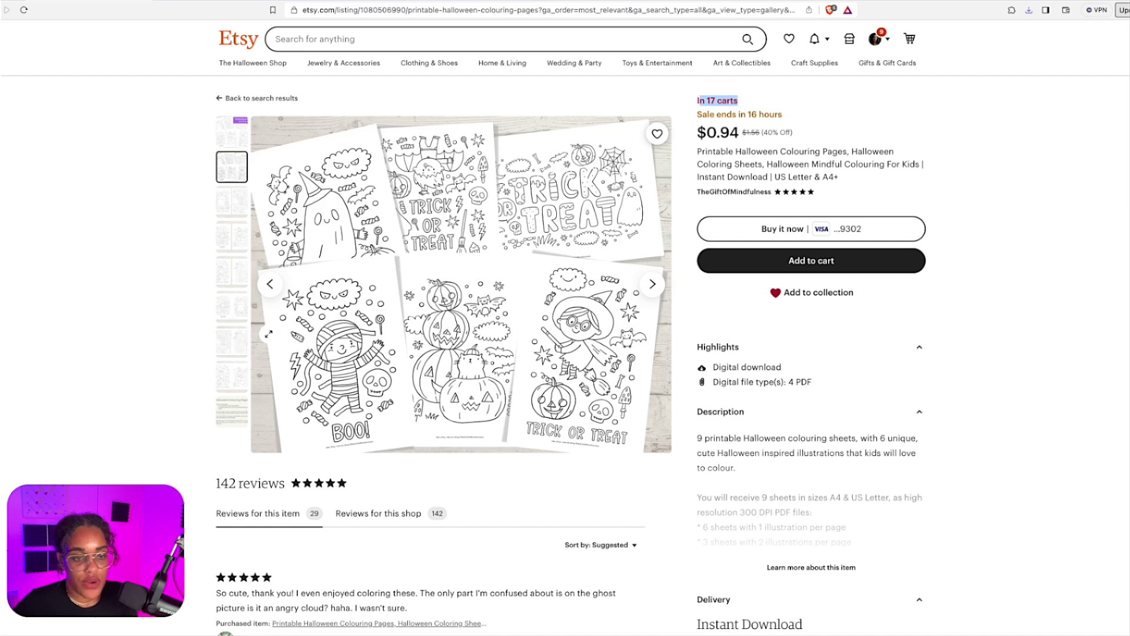
key(ctrl+Tab)
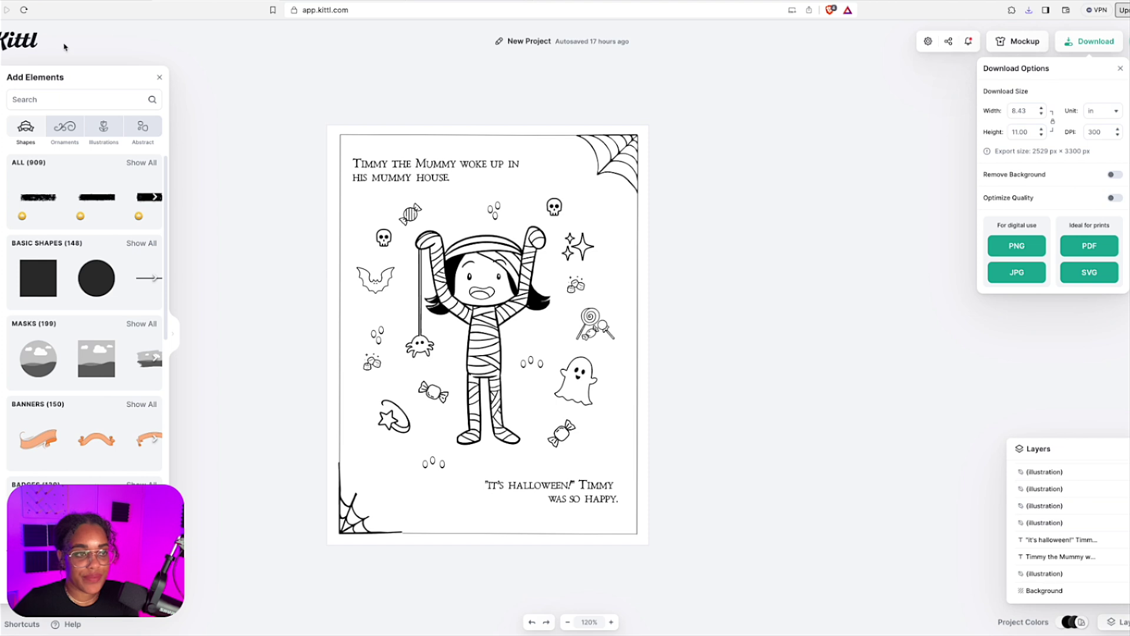
Step: Close the download options and create a new blank project with a square artboard
key(Escape)
click(18, 40)
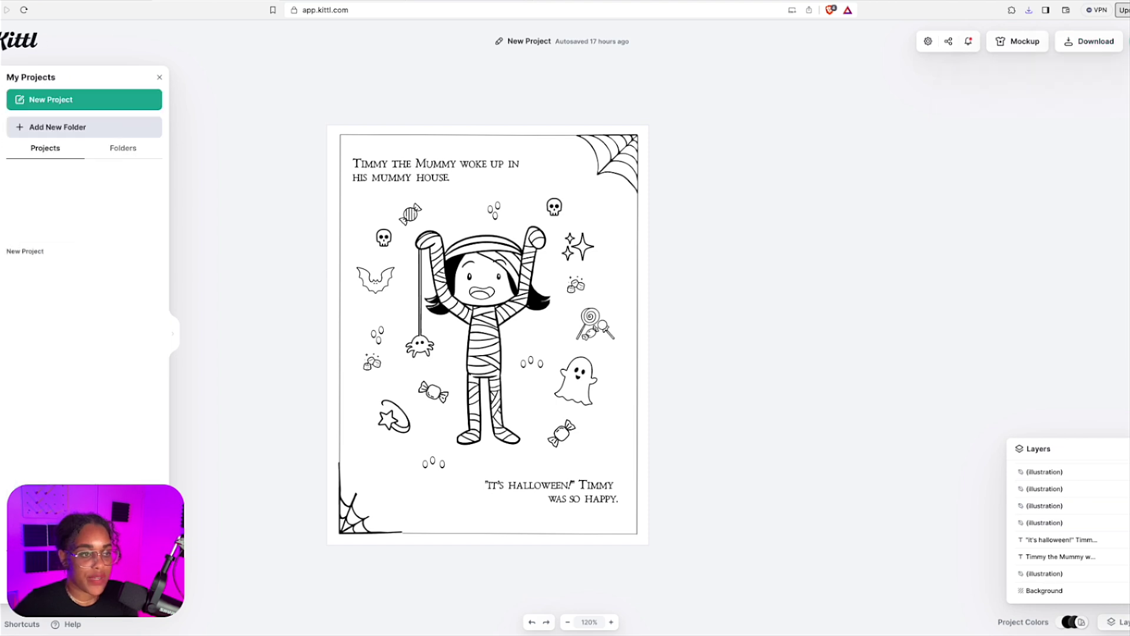
click(81, 103)
click(386, 267)
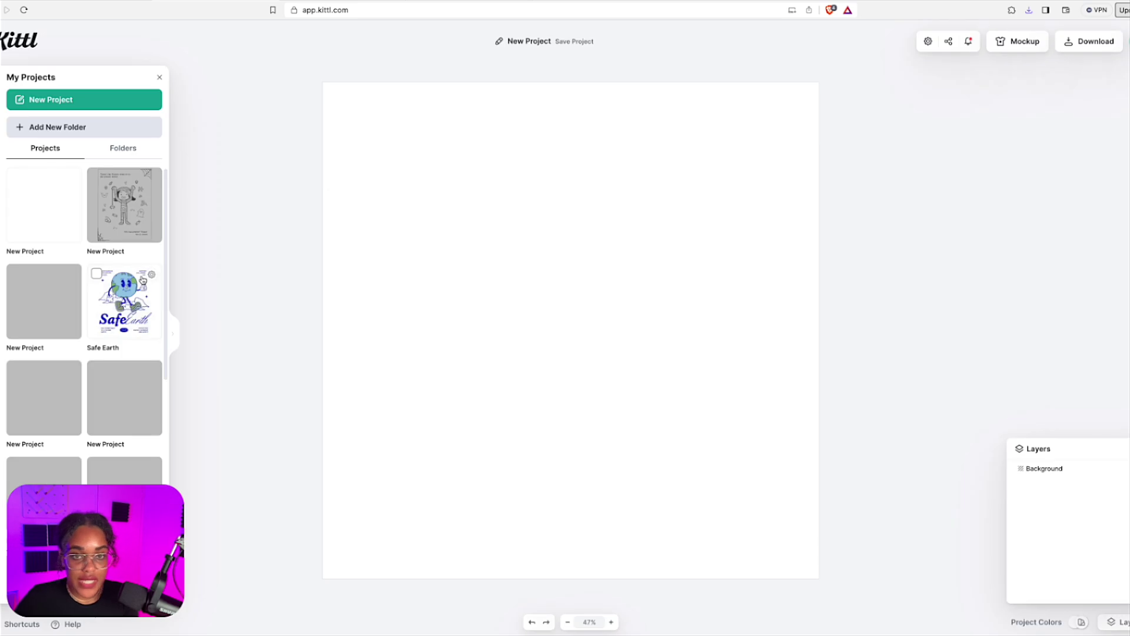
click(385, 266)
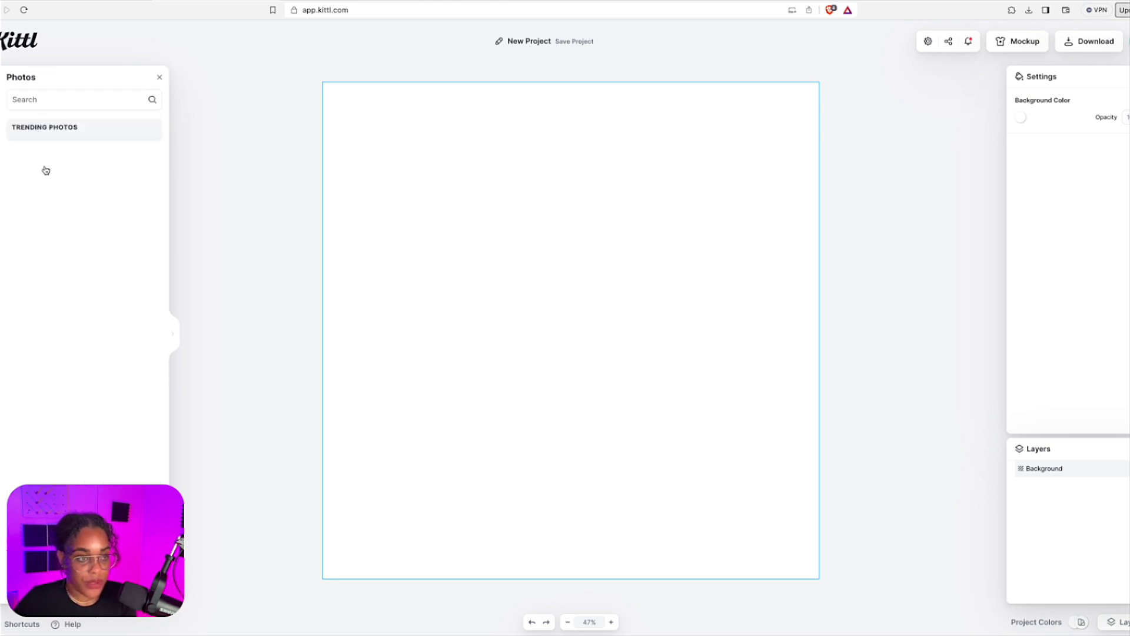
Step: Search the photos for "desk" and "kids desk", and add the photo of colored pencils on a pale background to the artboard
click(53, 101)
text(desk)
key(Return)
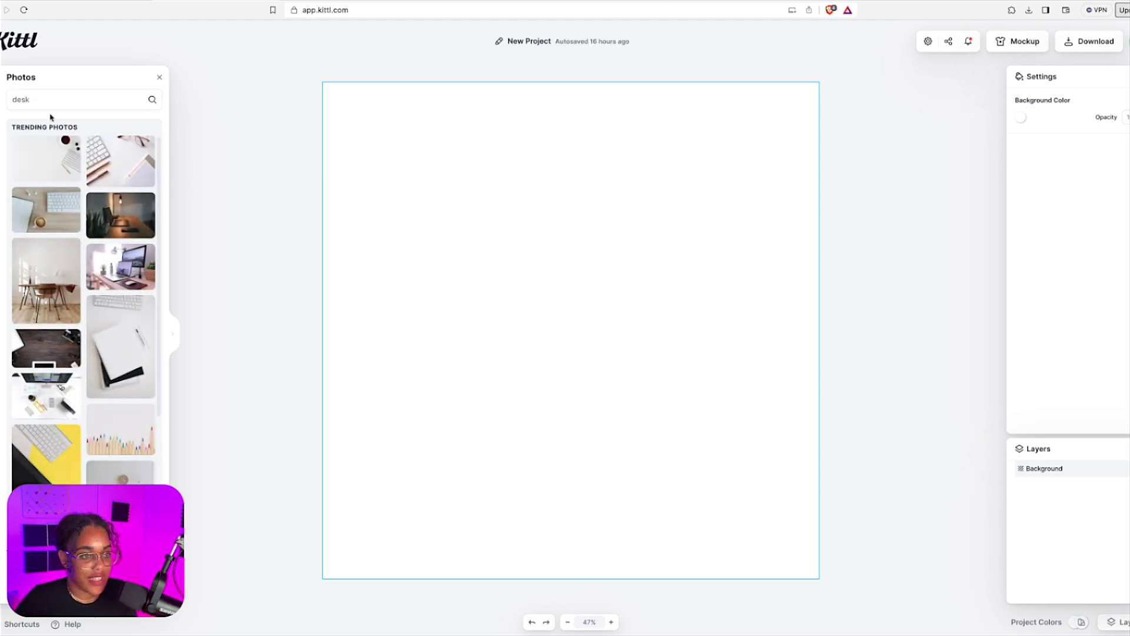
double_click(19, 101)
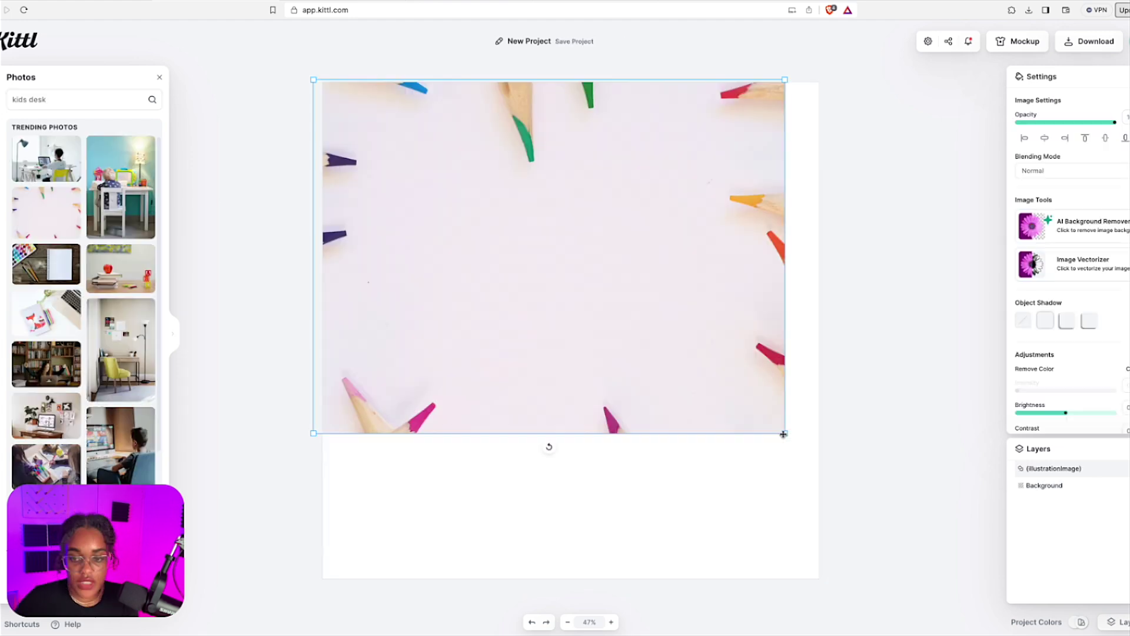
Step: Enlarge the colored pencils photo until it covers the whole square artboard
drag(783, 433, 828, 466)
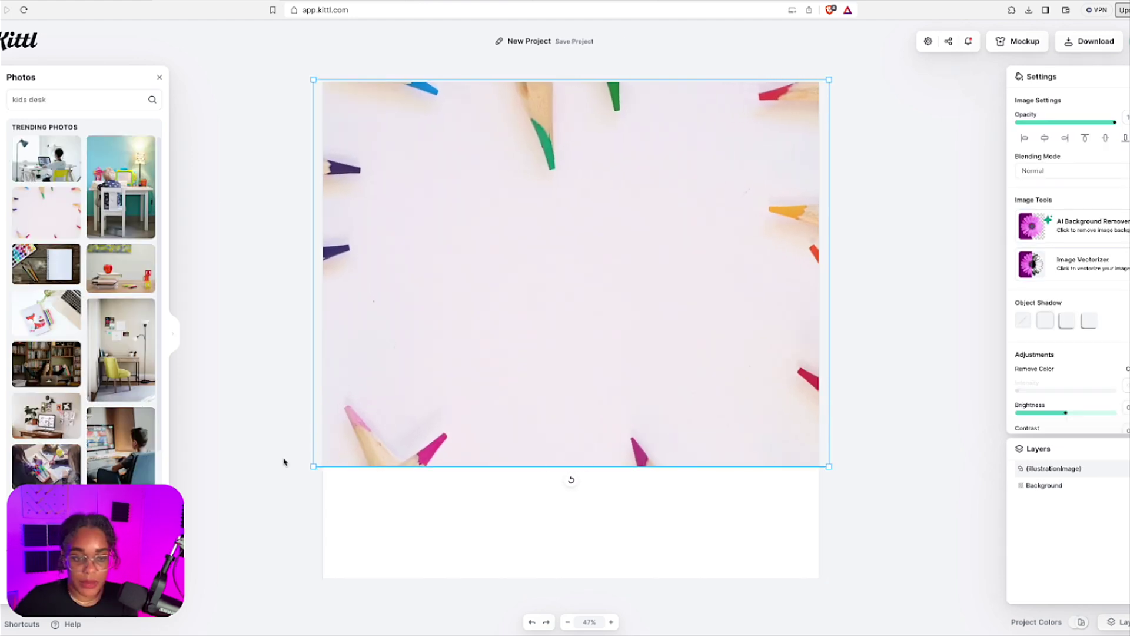
drag(315, 464, 271, 393)
click(270, 393)
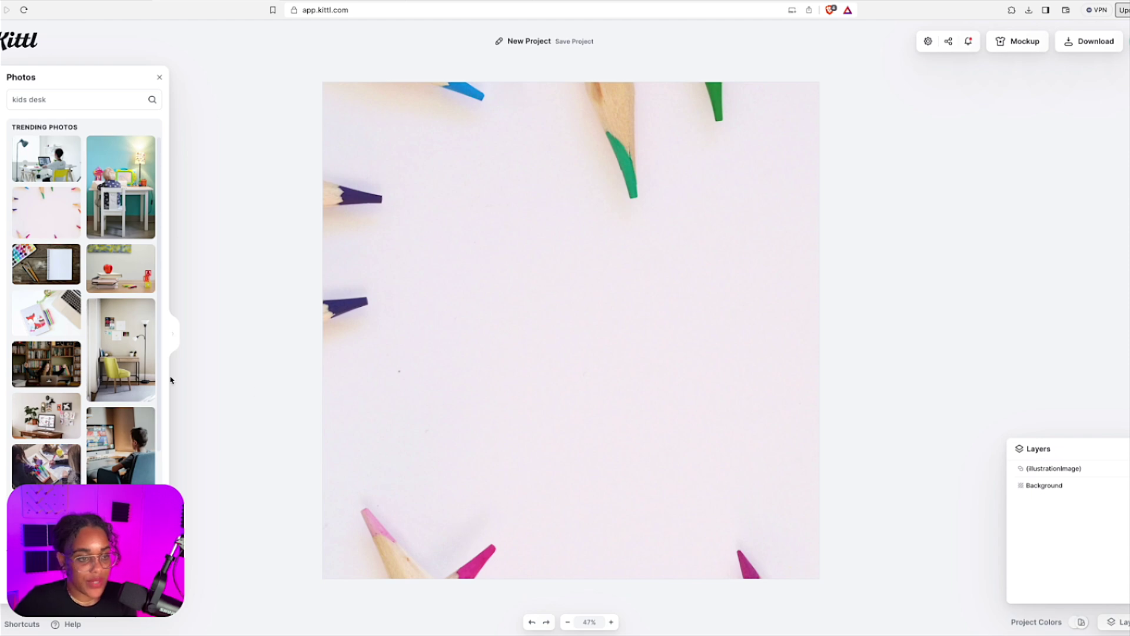
Step: Upload the "mummy coloring book" PNG from Downloads and place it enlarged over the colored pencils background
click(6, 334)
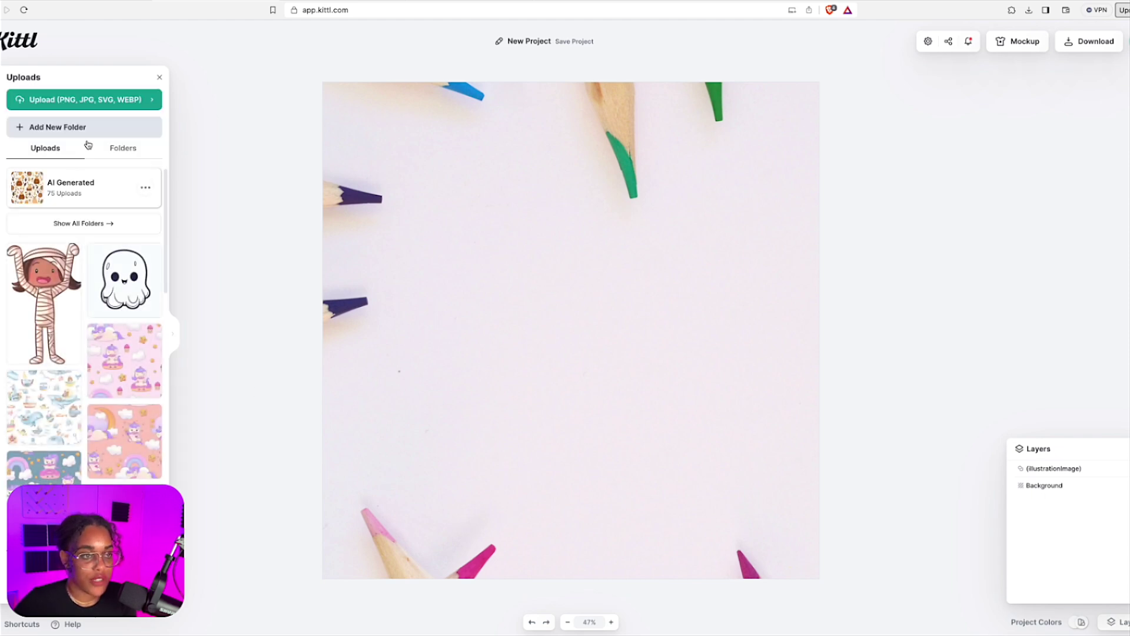
click(53, 101)
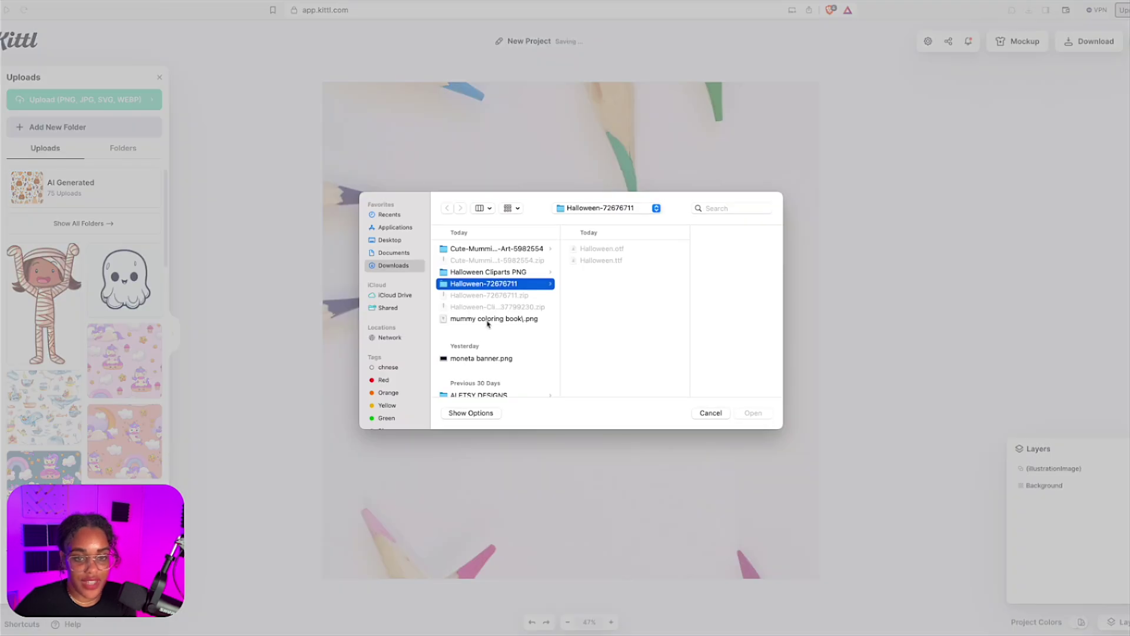
click(488, 319)
click(754, 413)
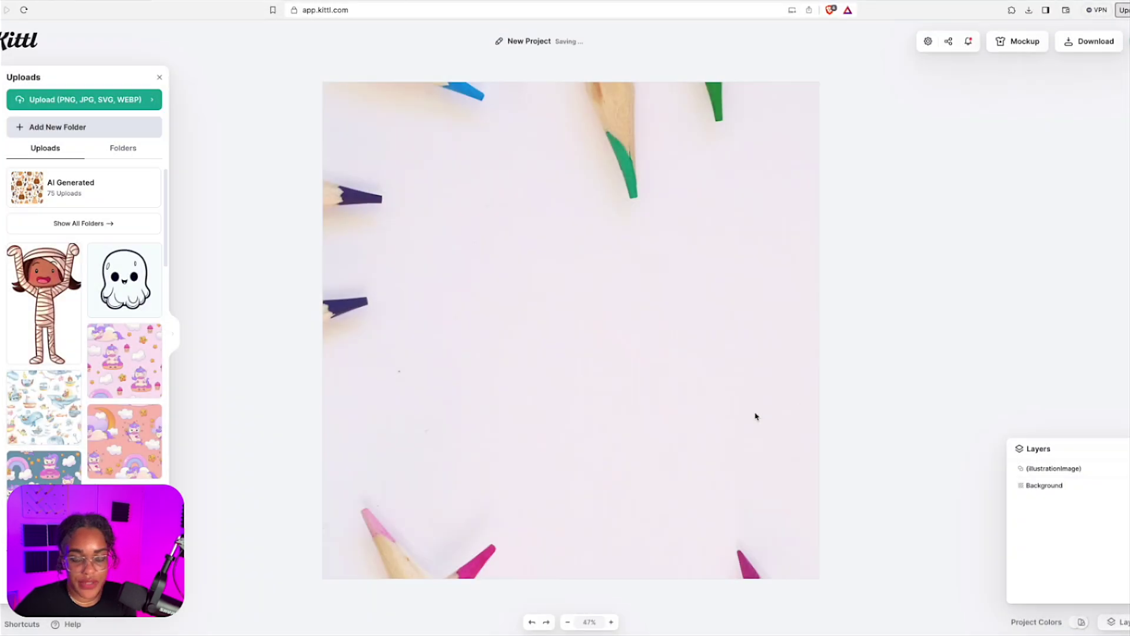
drag(528, 327, 655, 467)
click(867, 386)
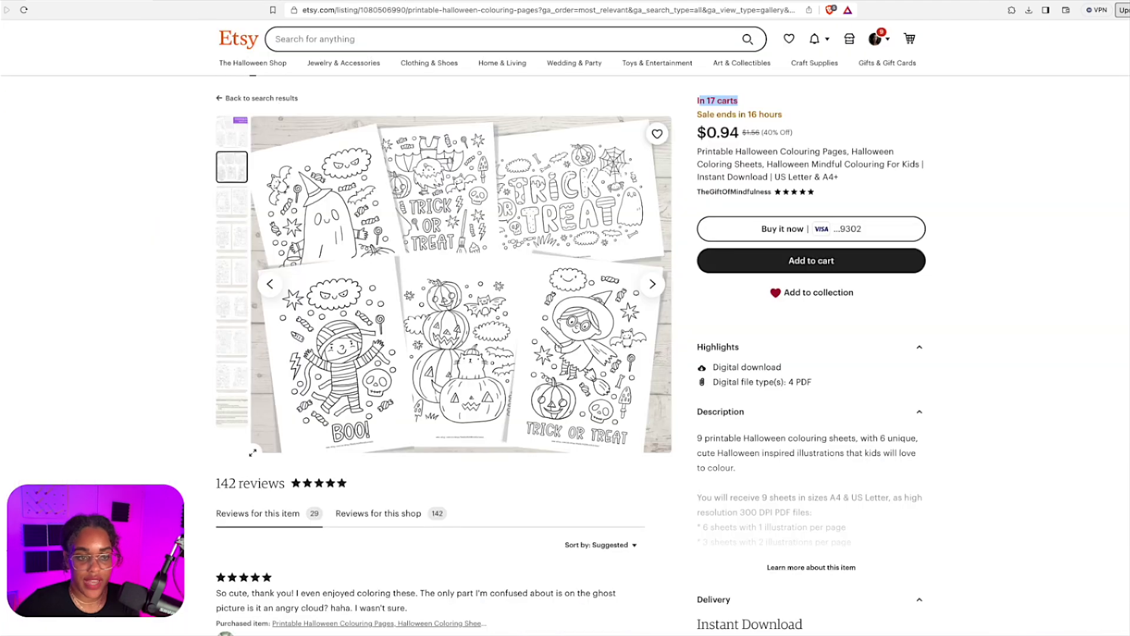
Step: Examine the Etsy listing's last image describing the set contents and download details, and return to the Kittl mockup
click(222, 419)
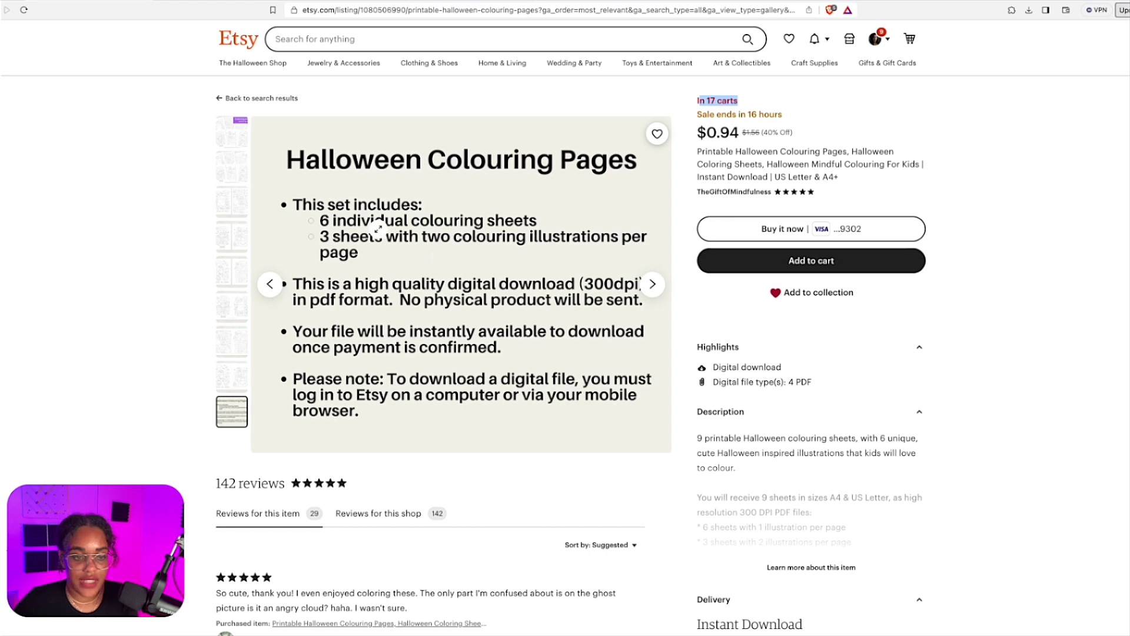
click(197, 16)
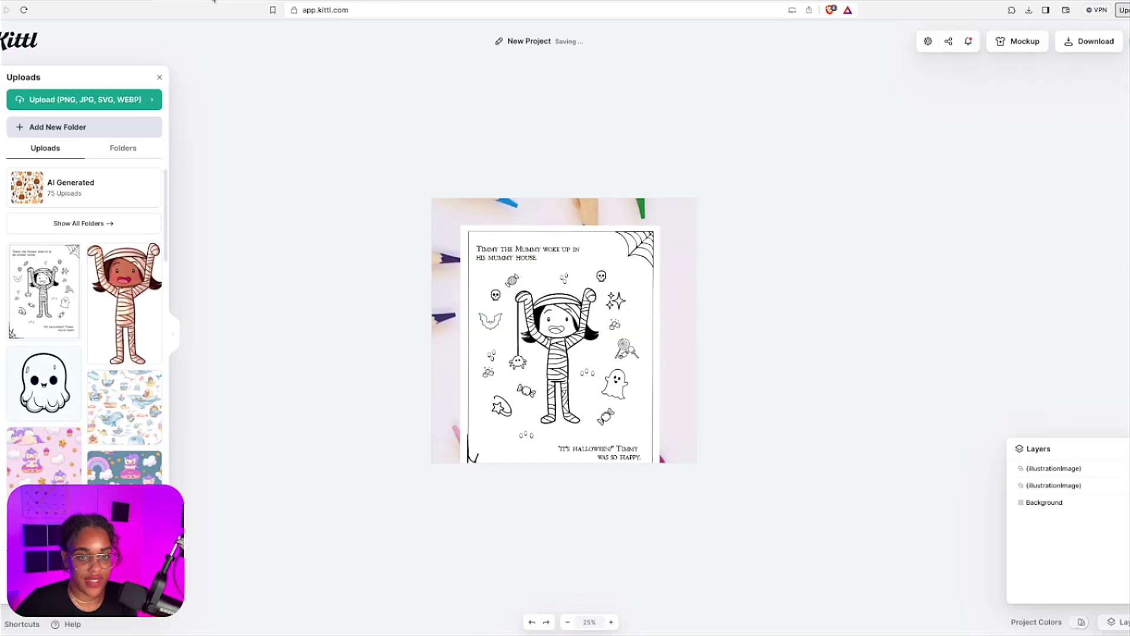
Step: Apply a soft object shadow around the coloring page and move the page slightly right toward the center of the pencils background
click(506, 288)
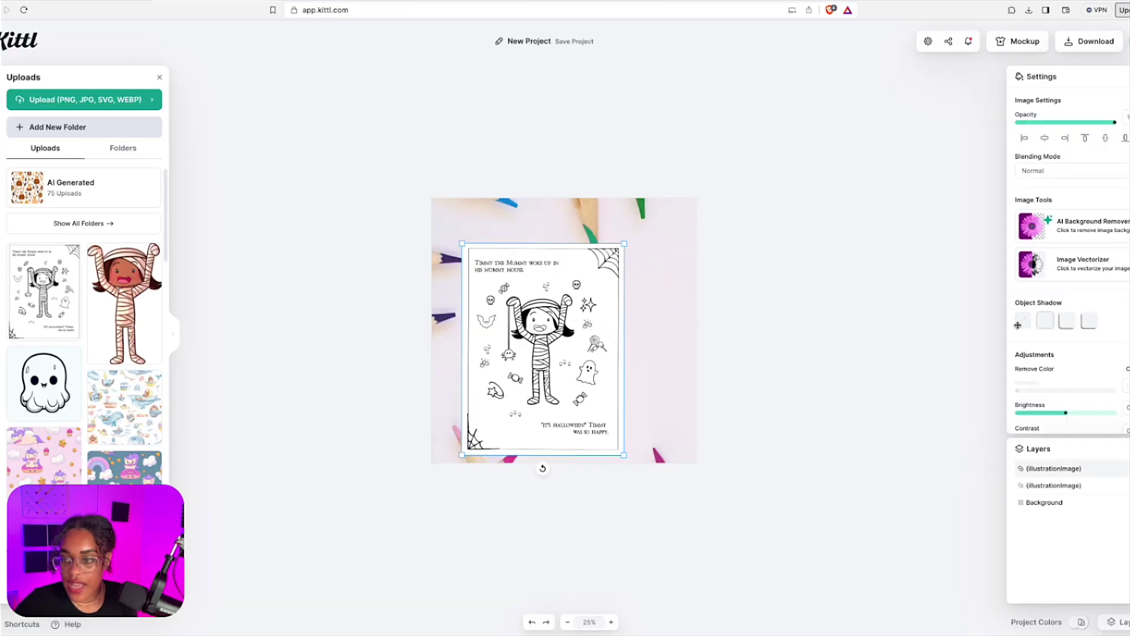
click(1067, 322)
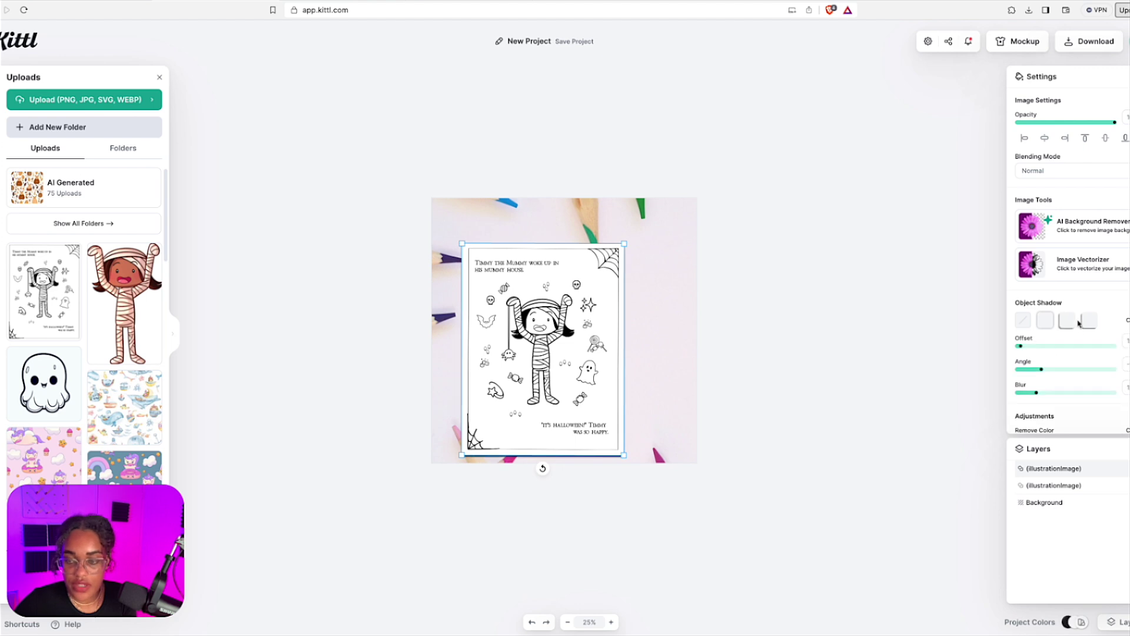
click(1045, 322)
click(709, 288)
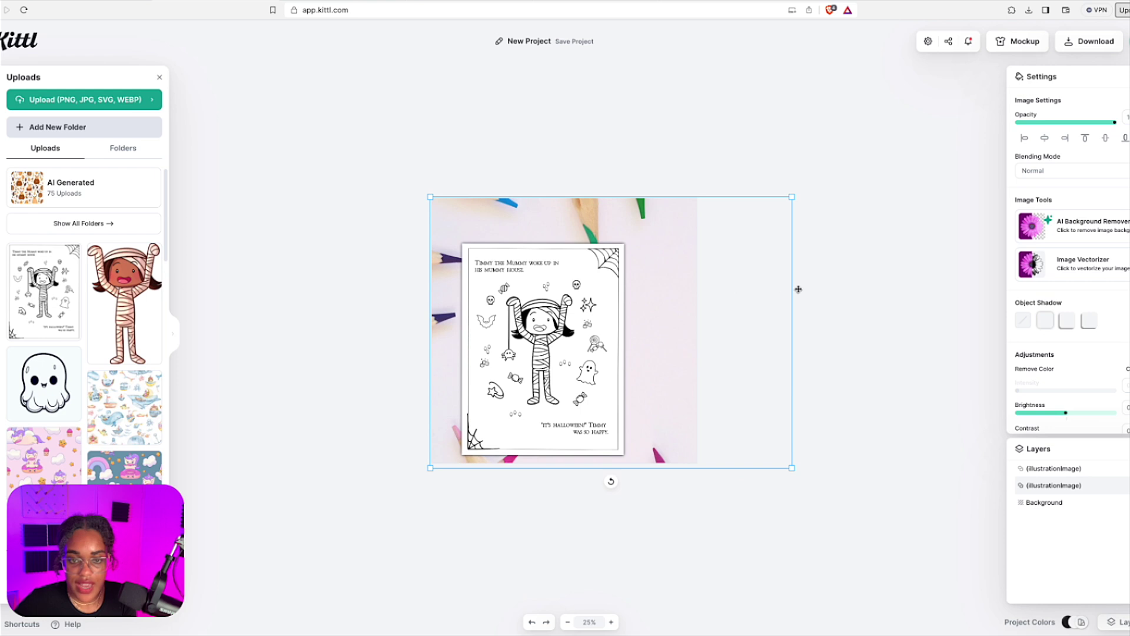
click(843, 333)
drag(542, 353, 560, 351)
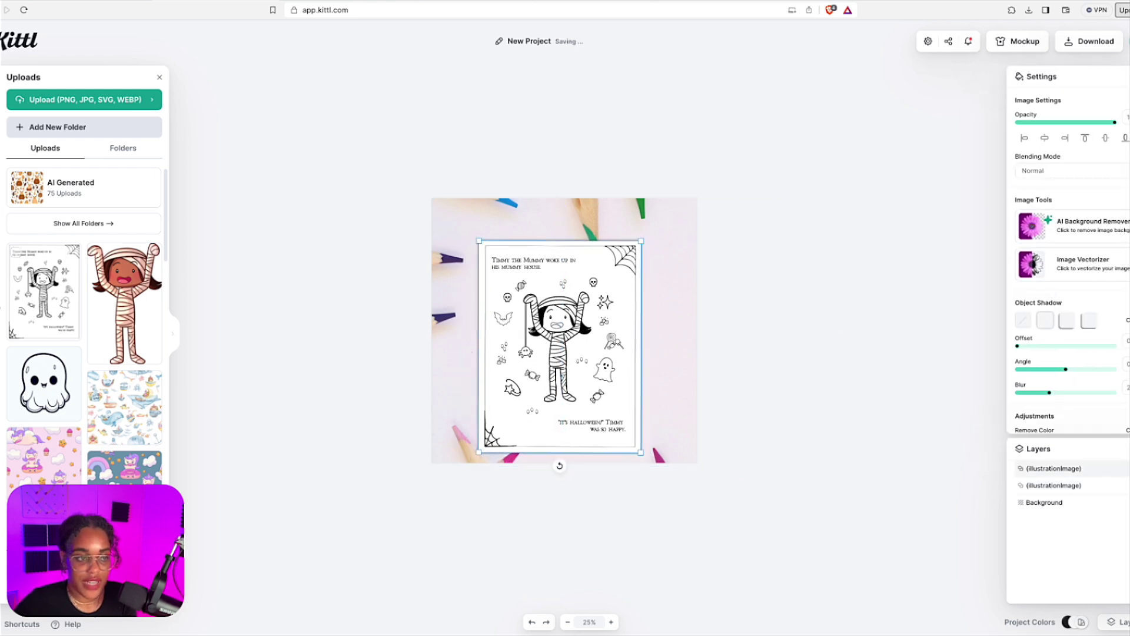
Step: Add the heading "Fun story-filled coloring pages" above the coloring page and stretch a square shape into a thin banner across the artboard over it
key(t)
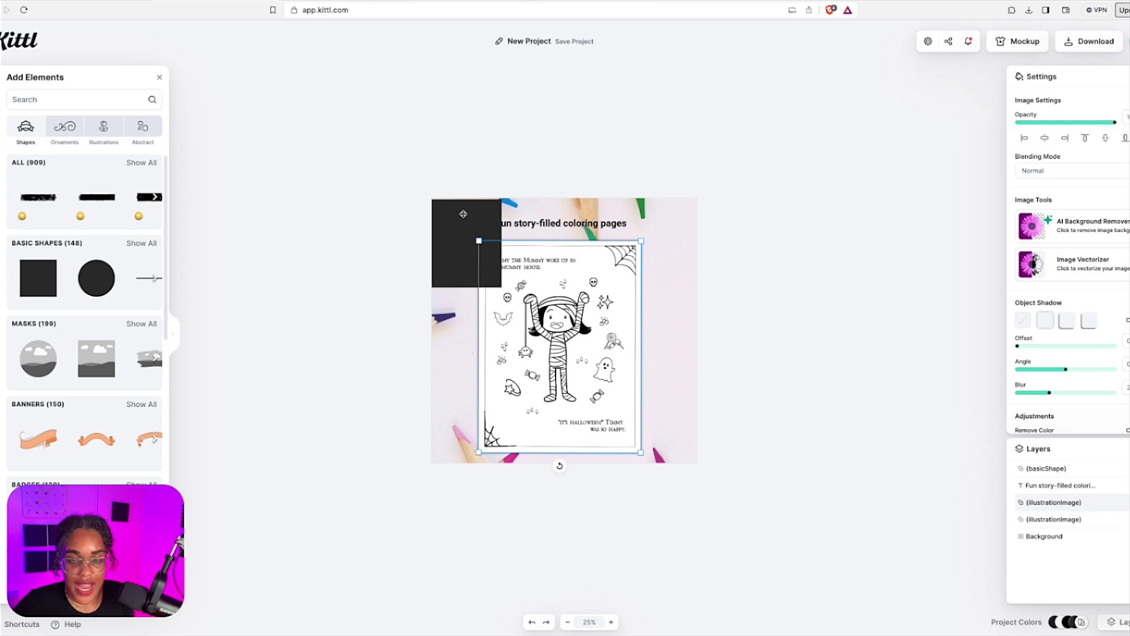
click(462, 217)
drag(505, 243, 732, 236)
drag(571, 288, 554, 227)
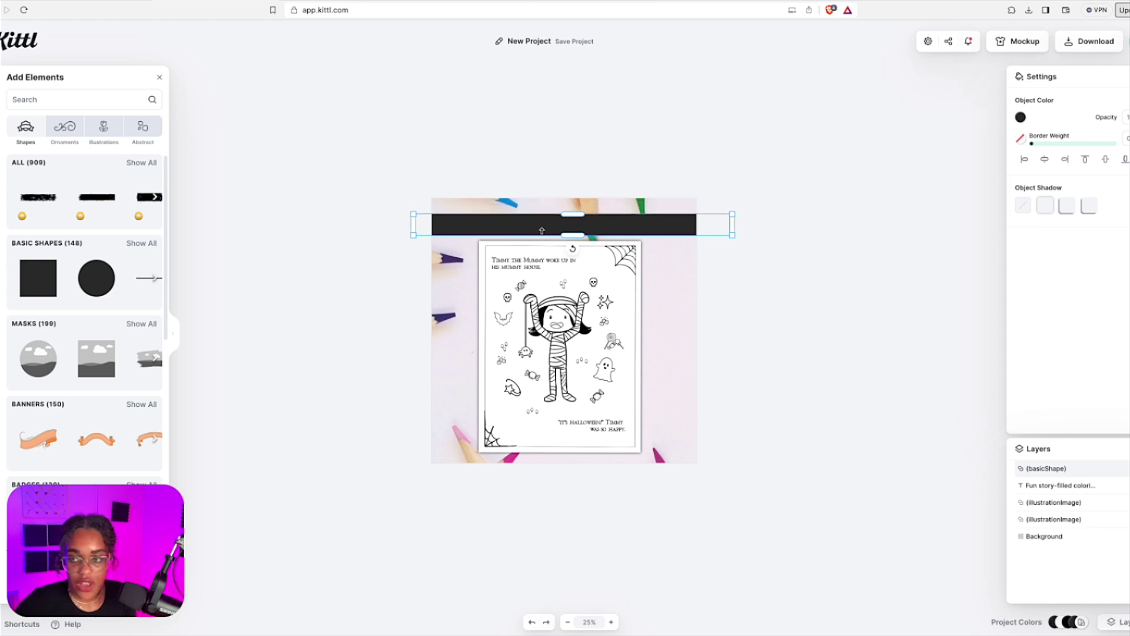
Step: Send the banner strip one layer backward so it sits behind the heading text
right_click(624, 226)
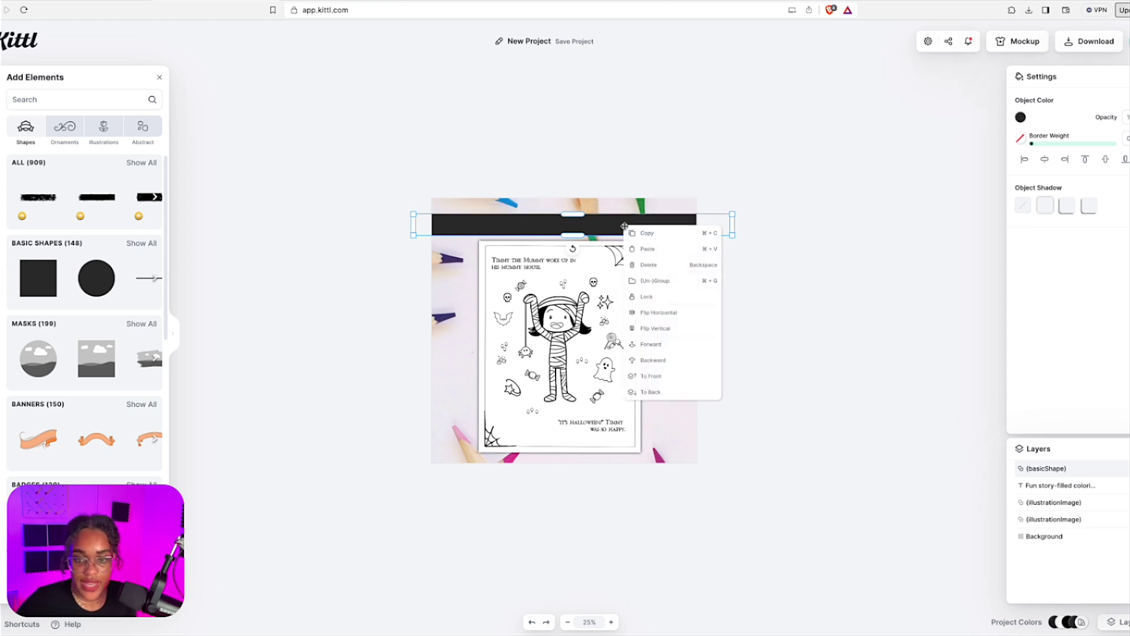
click(674, 360)
click(599, 224)
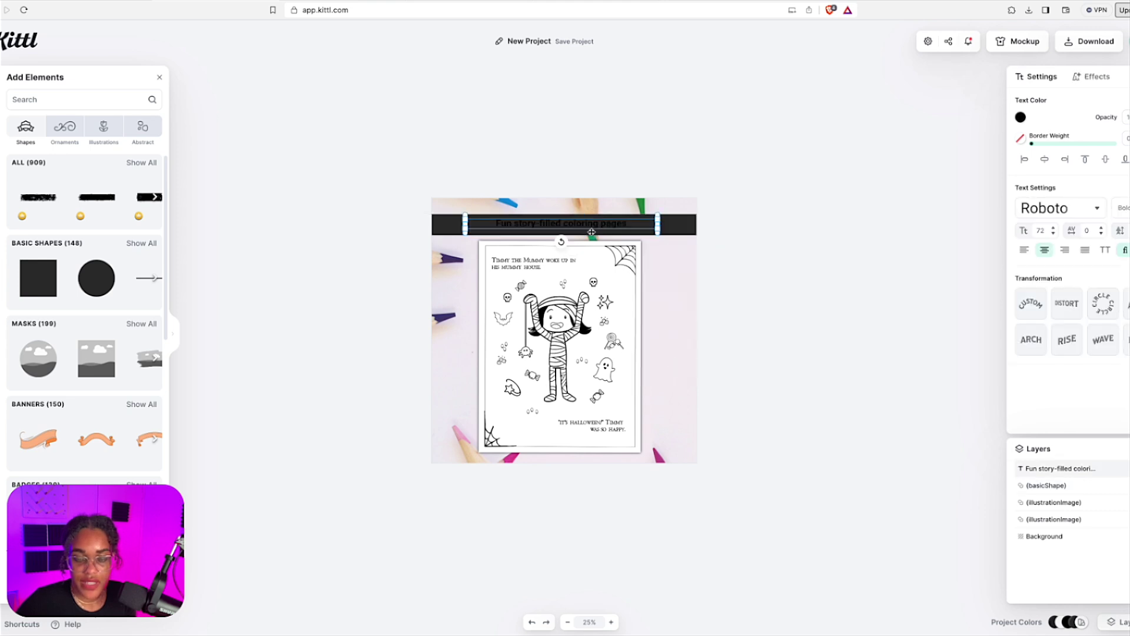
Step: Recolor the banner strip white (ffffff) and give it the first object shadow style
click(690, 229)
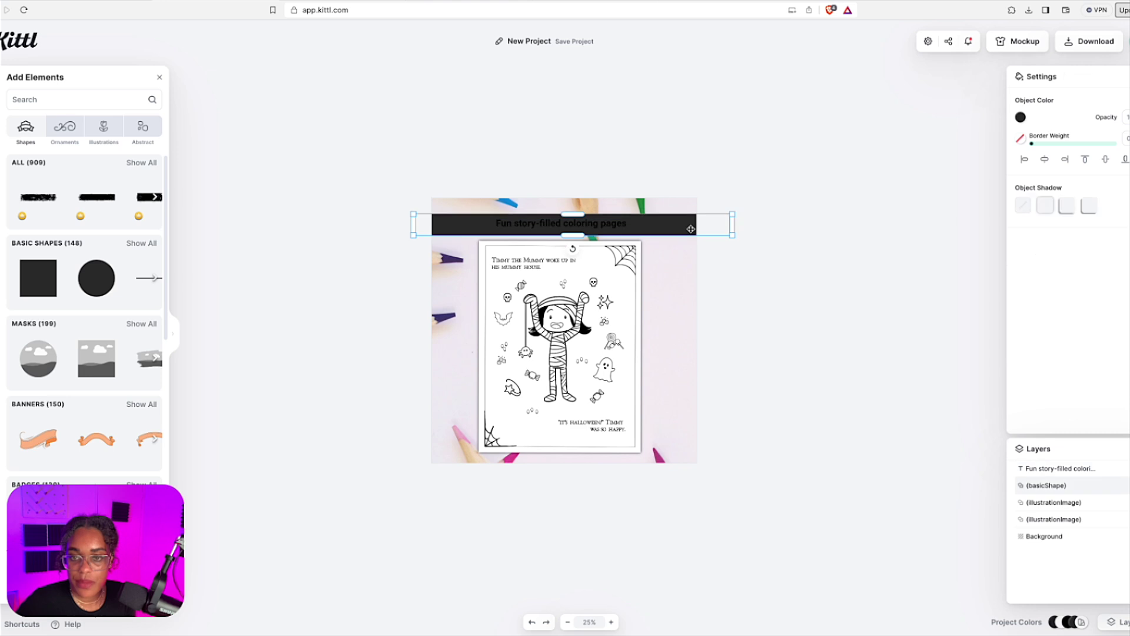
click(1022, 118)
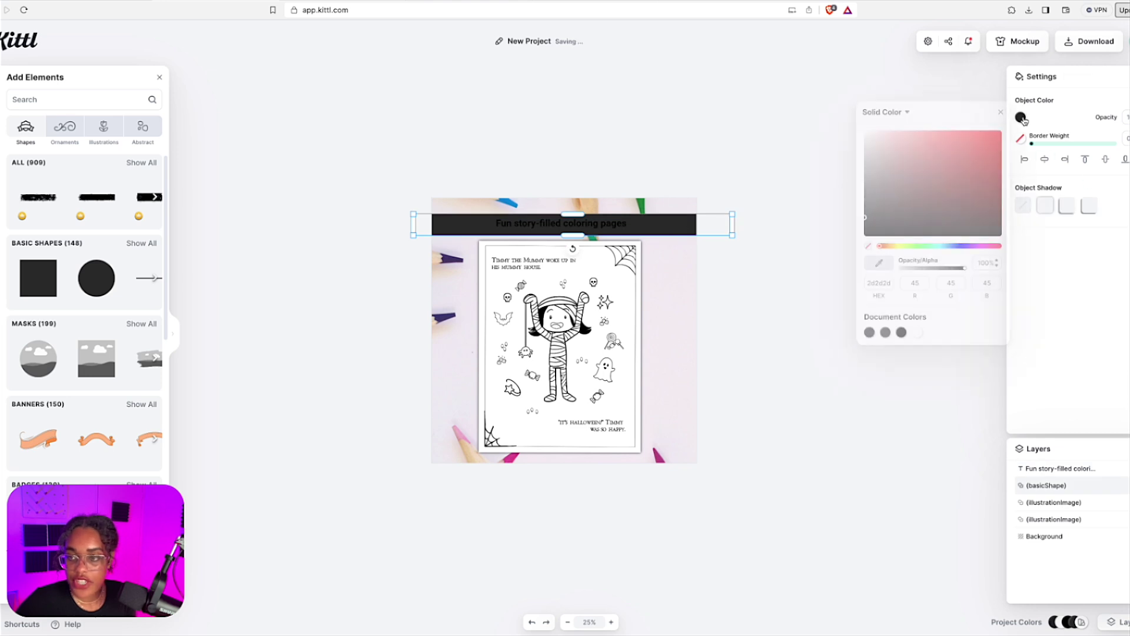
click(919, 333)
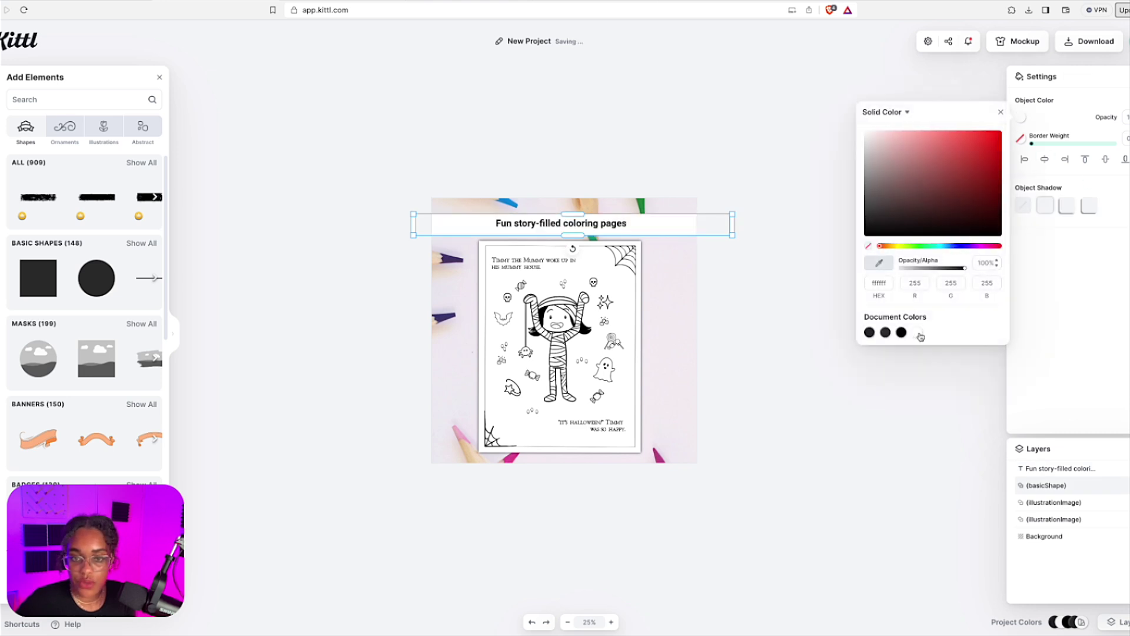
click(1045, 205)
click(817, 219)
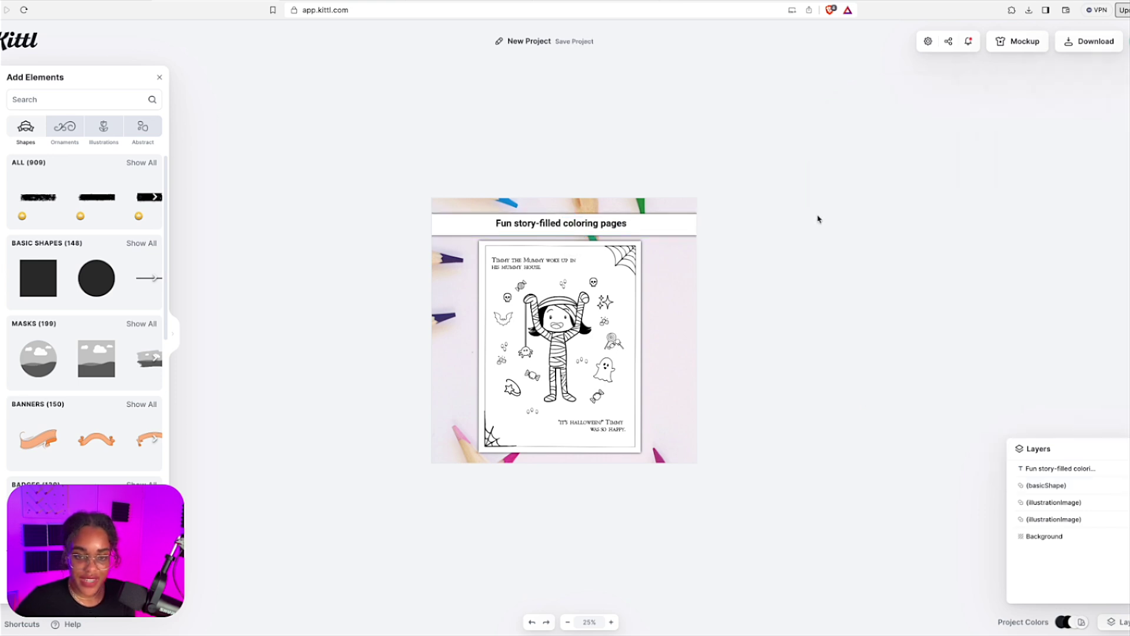
Step: Center the coloring page on the artboard, then enlarge the heading to fill most of the banner's width and center it there
drag(577, 332, 583, 336)
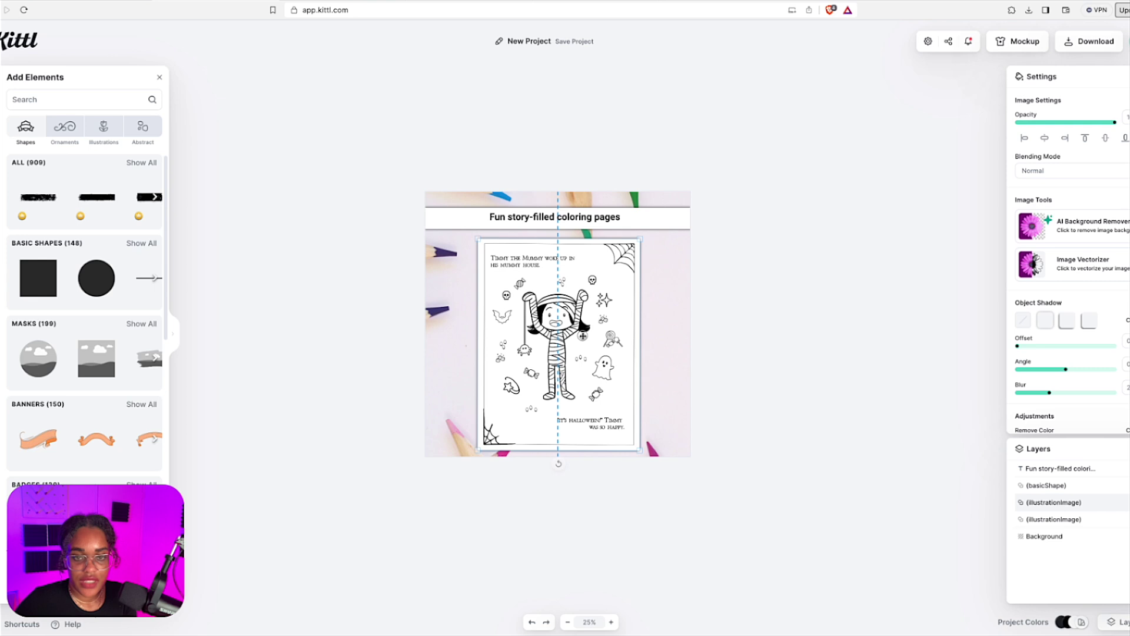
click(528, 215)
drag(652, 224, 705, 228)
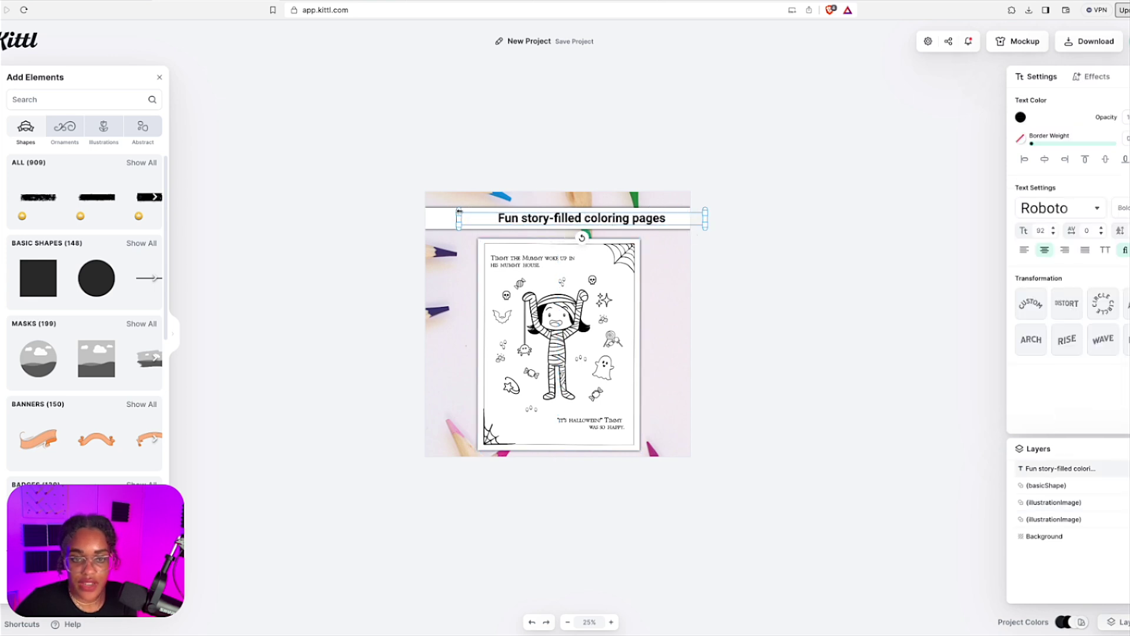
drag(459, 210, 432, 207)
click(583, 179)
drag(576, 219, 568, 218)
click(710, 259)
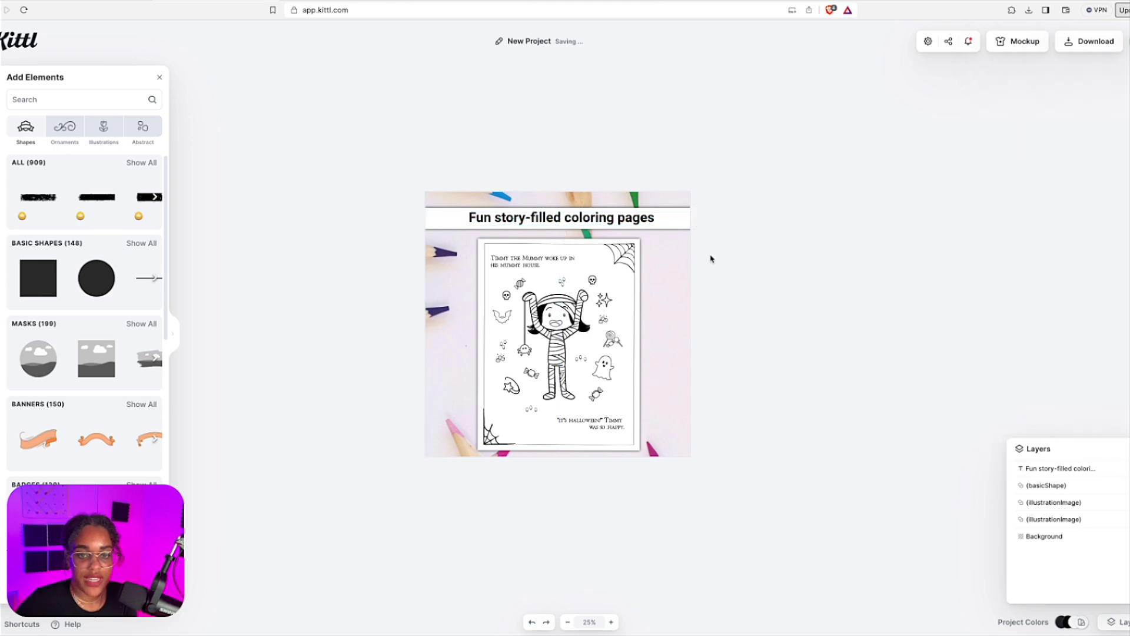
Step: Compare the mockup at 50% zoom with the first image of the Etsy Halloween colouring pages listing
scroll(707, 256, up, 2)
scroll(707, 256, right, 2)
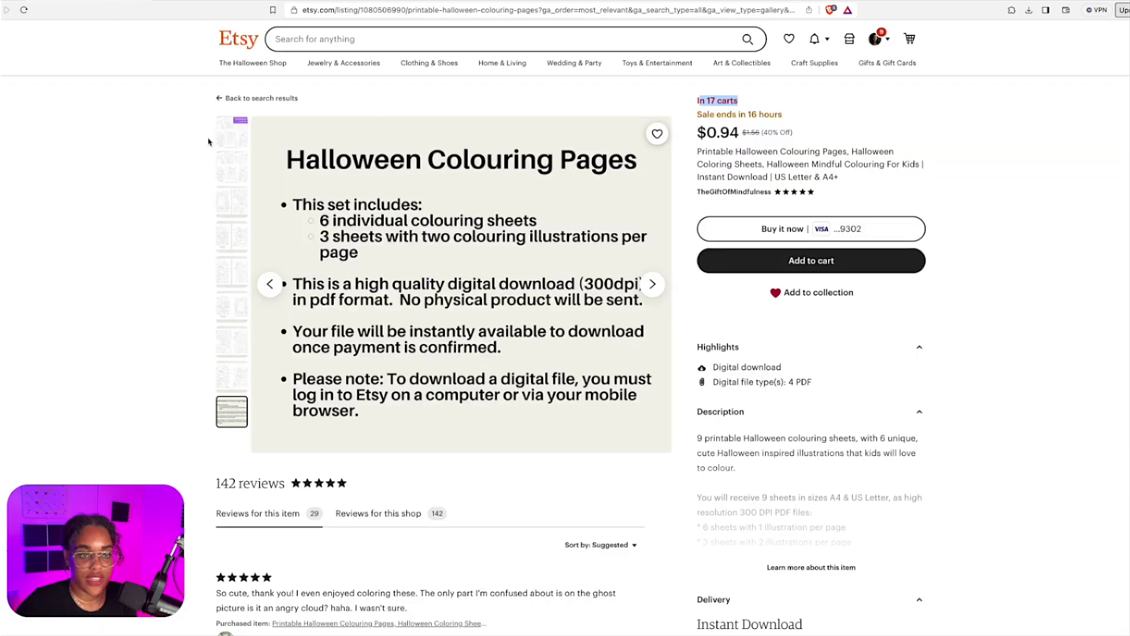
click(234, 144)
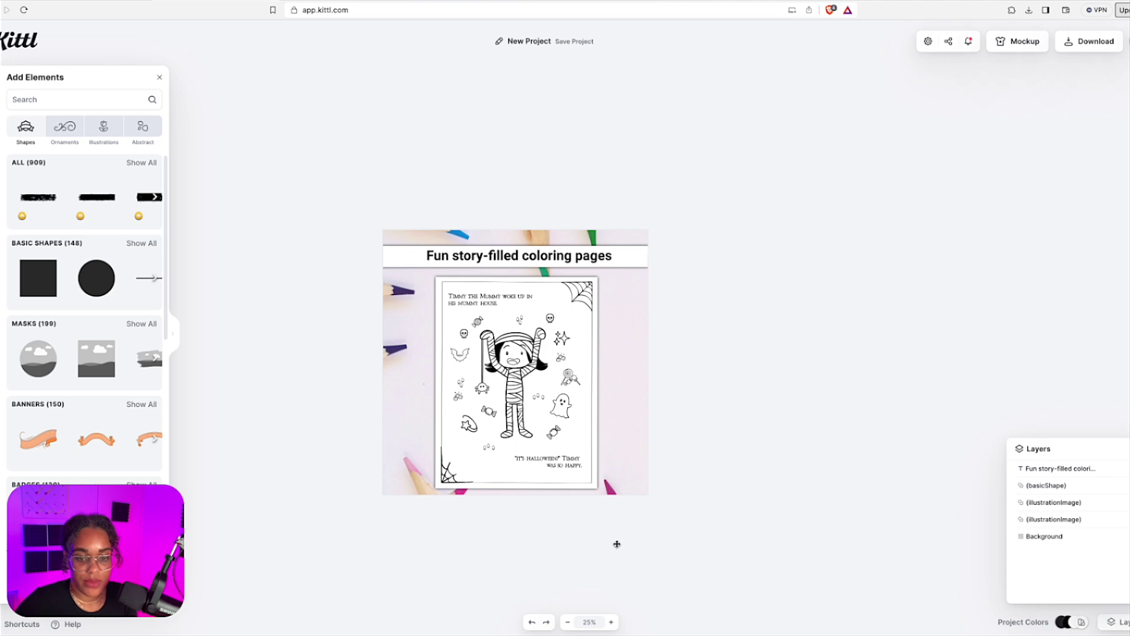
click(611, 622)
scroll(504, 410, down, 2)
scroll(506, 410, left, 4)
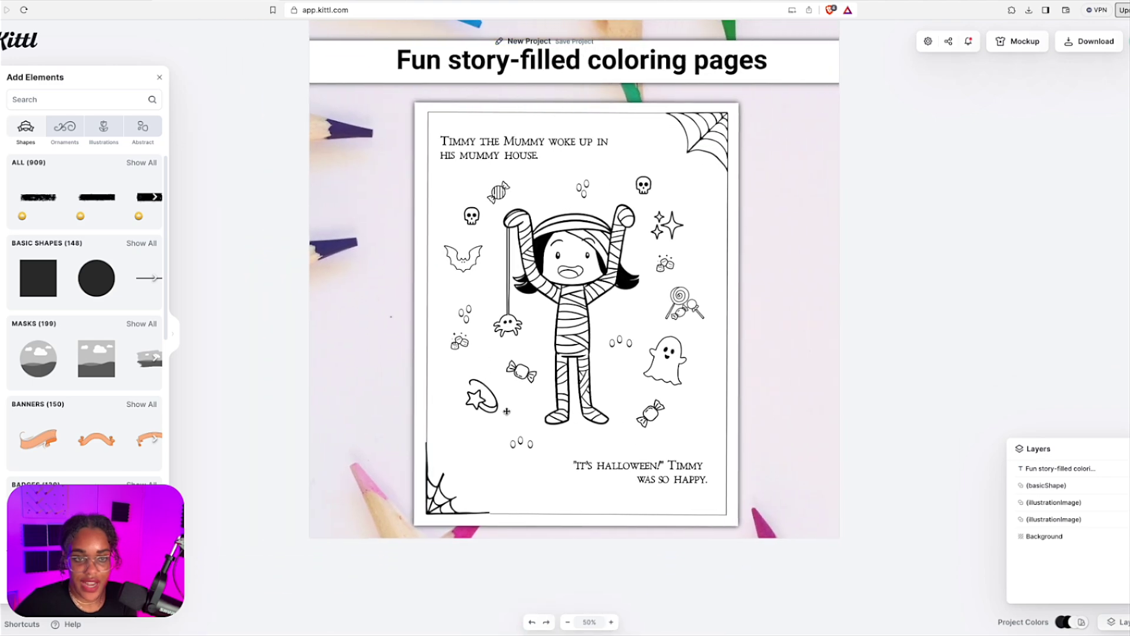
scroll(412, 388, up, 2)
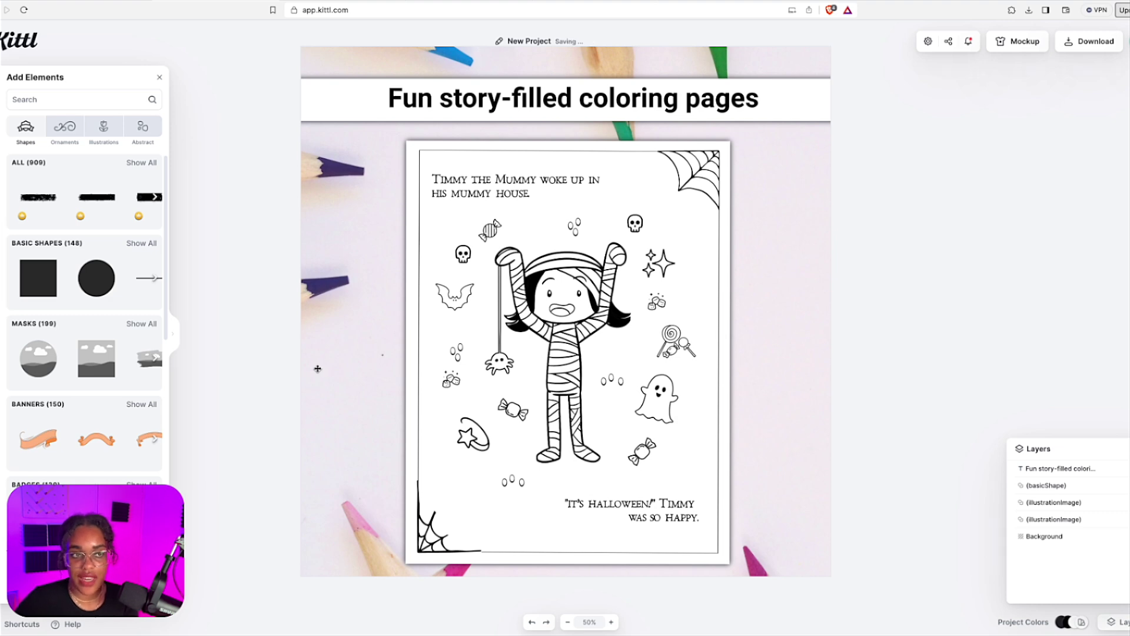
click(99, 1)
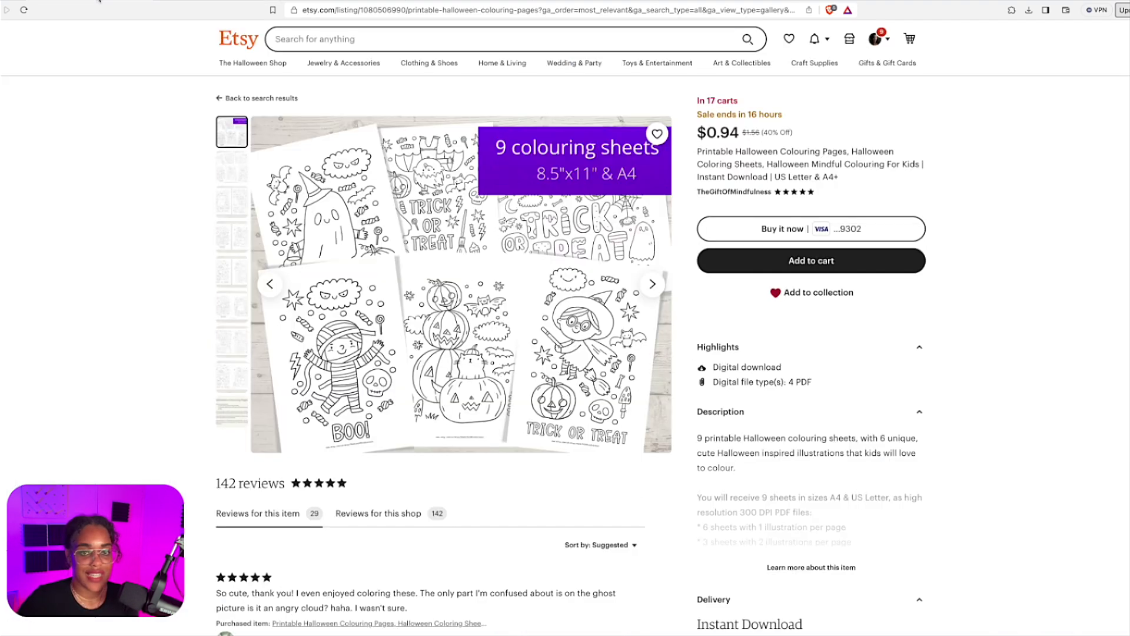
Step: Switch to the Kittl pricing page and examine the commercial license terms and AI credits of the Free, Pro and Expert plans
click(194, 1)
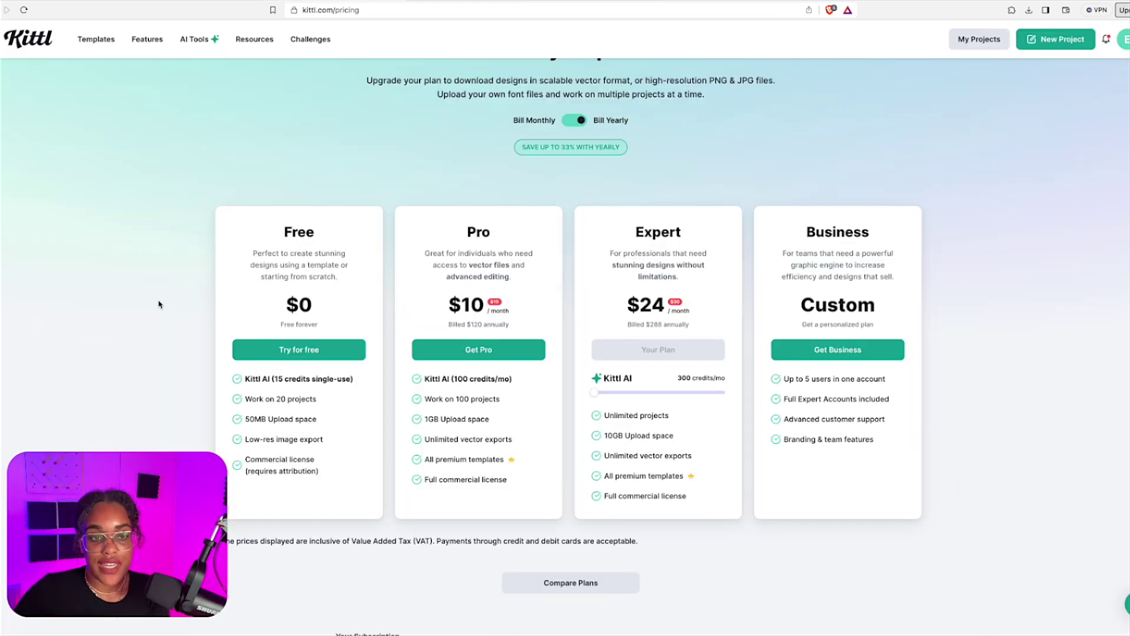
scroll(173, 297, down, 1)
double_click(286, 418)
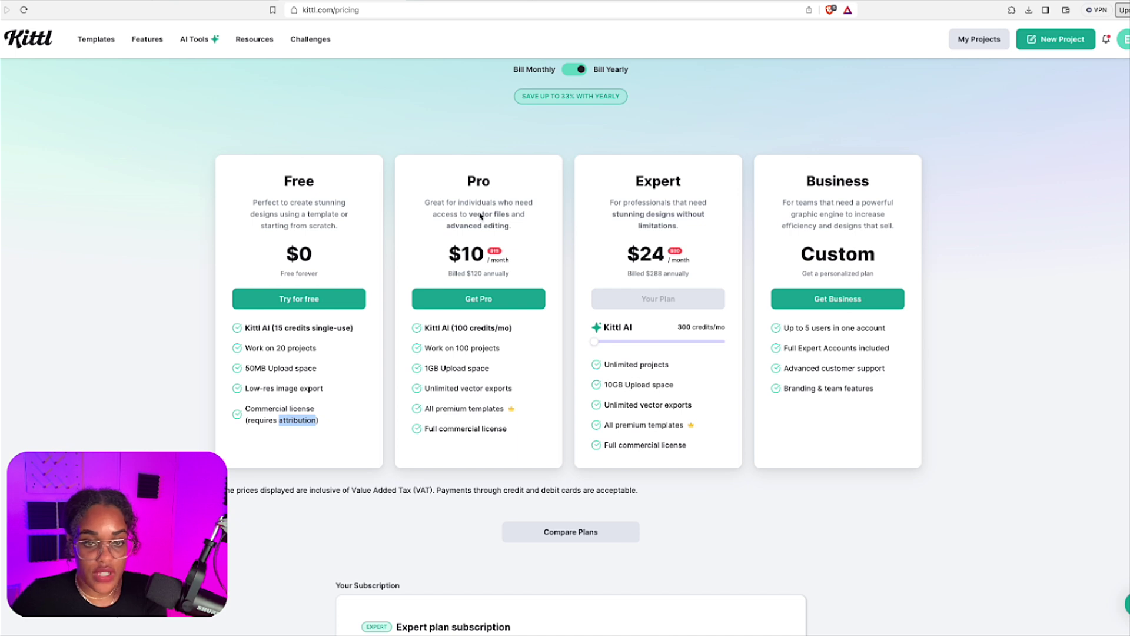
drag(464, 183, 505, 181)
drag(636, 184, 684, 183)
drag(498, 328, 436, 328)
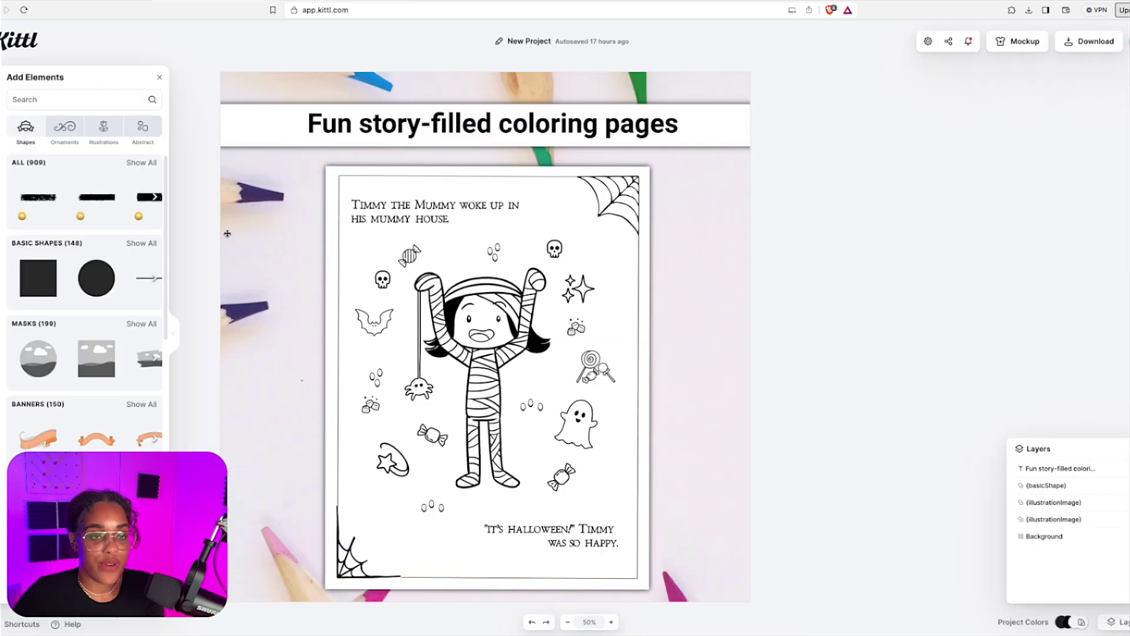
scroll(230, 233, down, 3)
scroll(230, 233, right, 3)
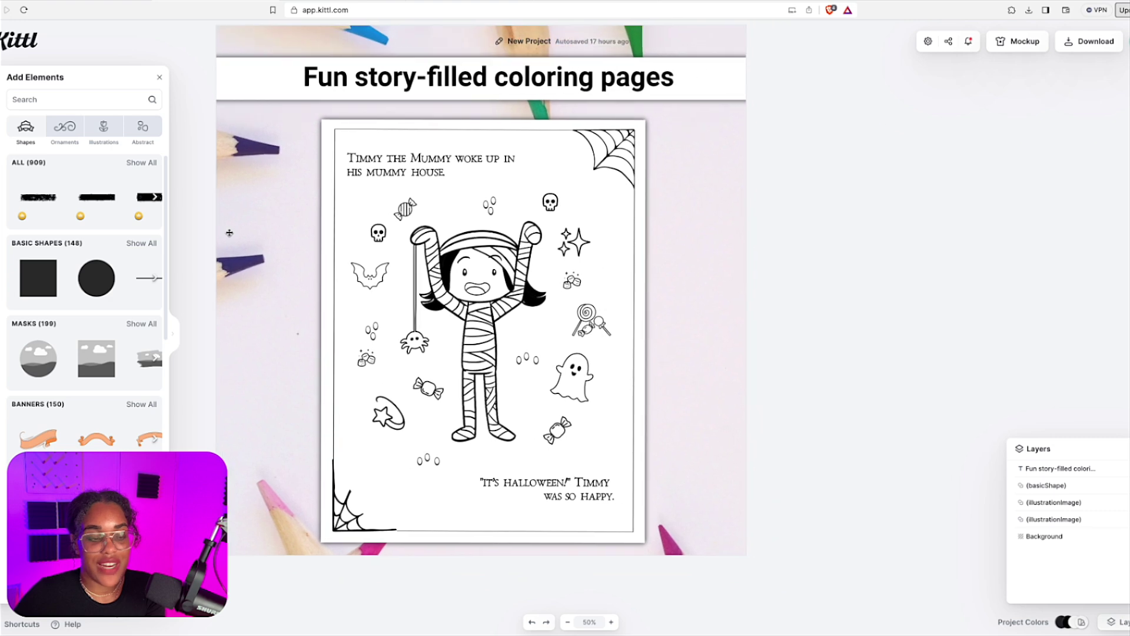